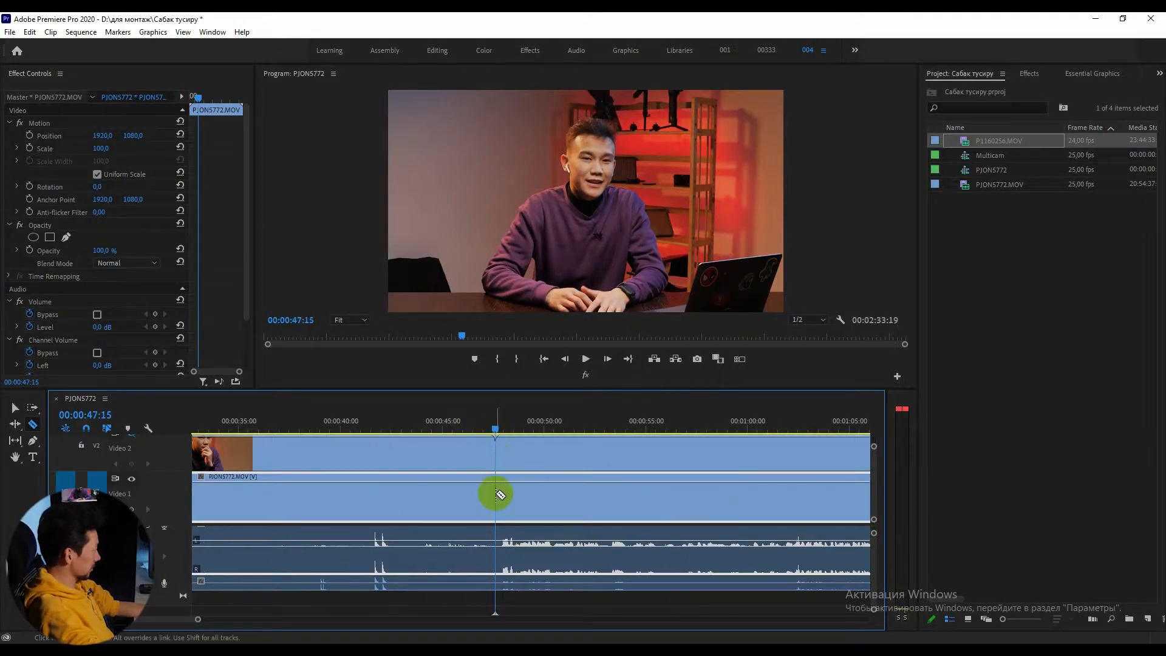
Try cutting the Video 1 and Video 2 clips separately with the Razor tool and undo both cuts
{"action": "key", "text": "c"}
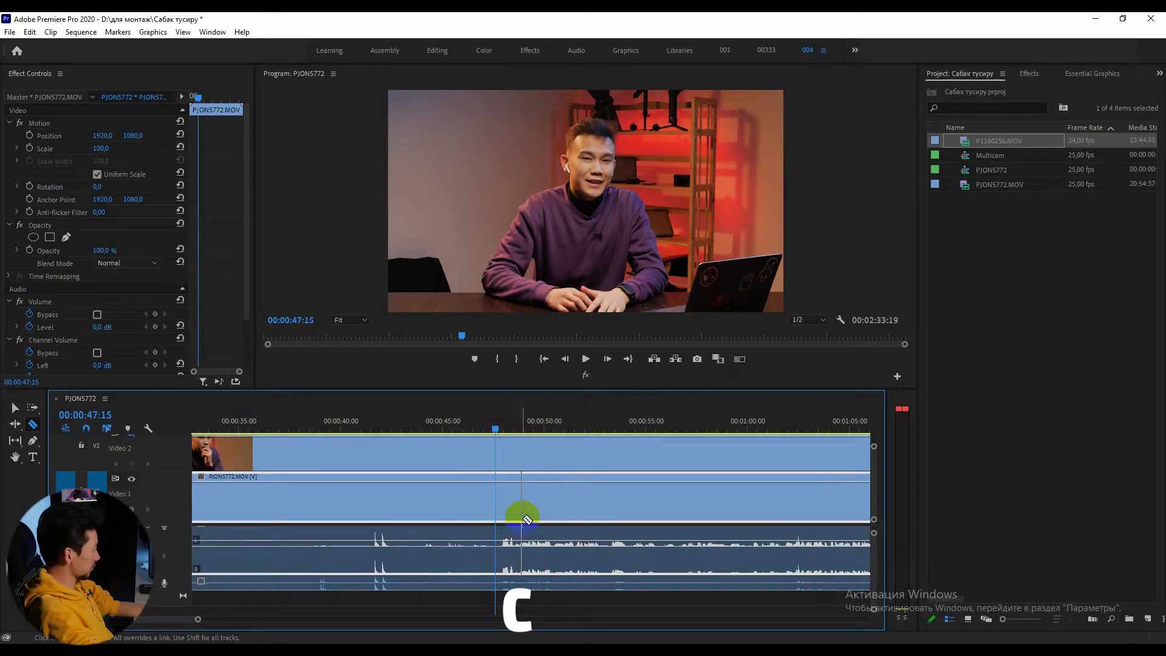
{"action": "left_click", "coordinate": [456, 522]}
{"action": "left_click", "coordinate": [490, 458]}
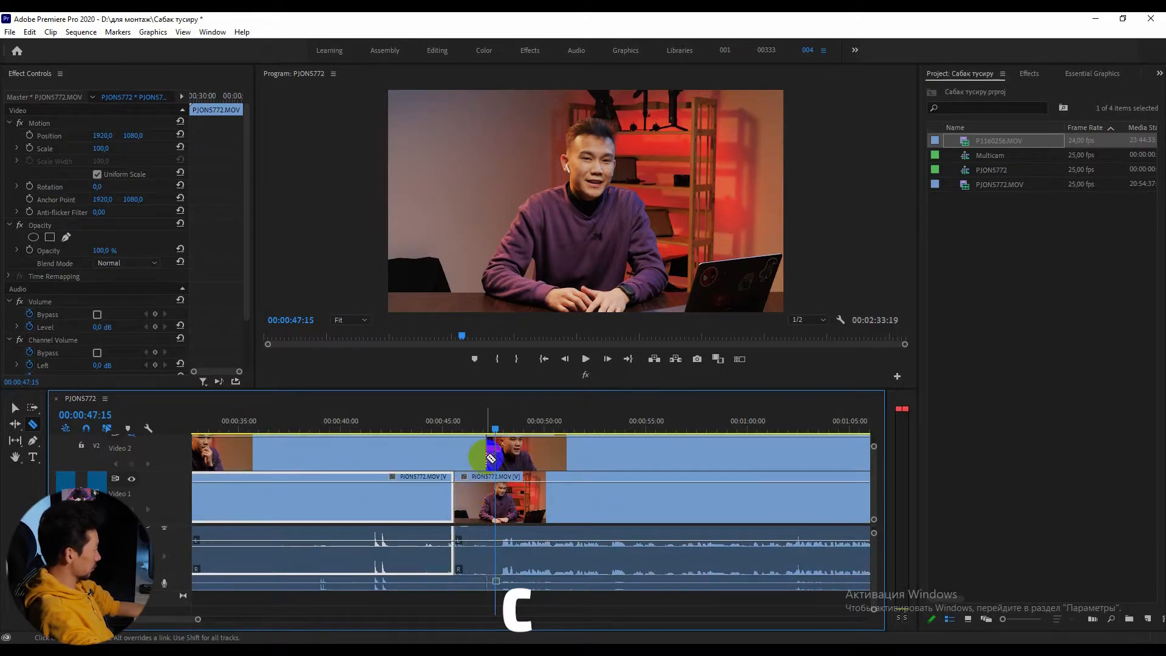
{"action": "key", "text": "ctrl+z"}
{"action": "key", "text": "ctrl+z"}
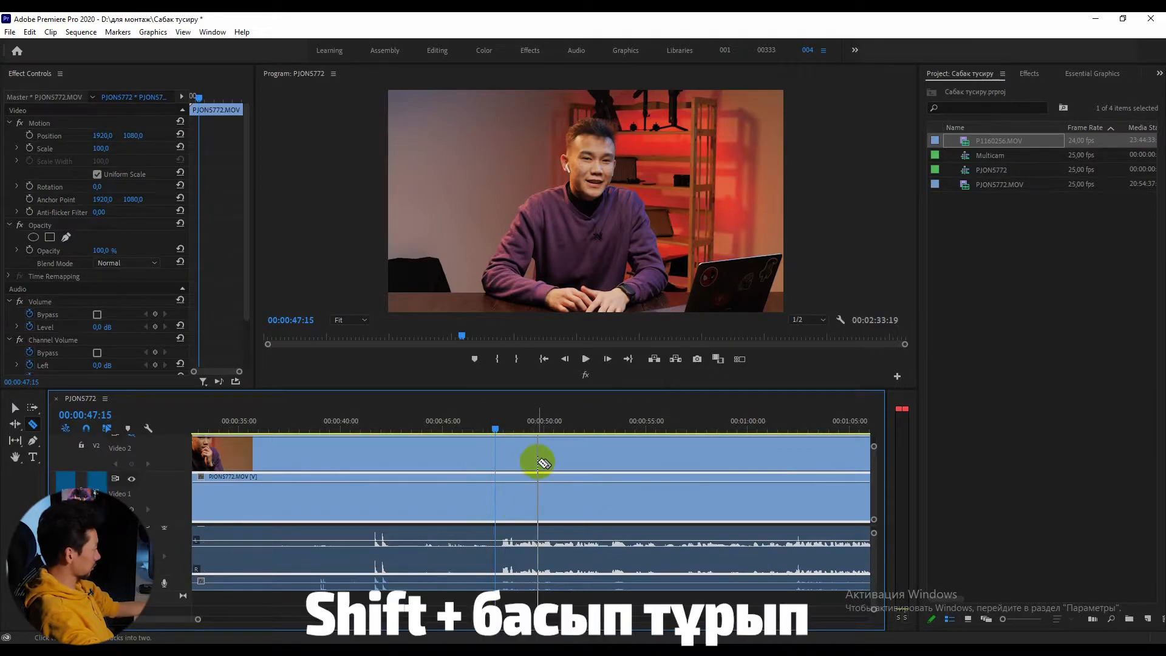
Cut the clips on all tracks at 00:00:47:15 and delete everything before the cut
{"action": "left_click", "coordinate": [494, 507], "text": "shift"}
{"action": "key", "text": "v"}
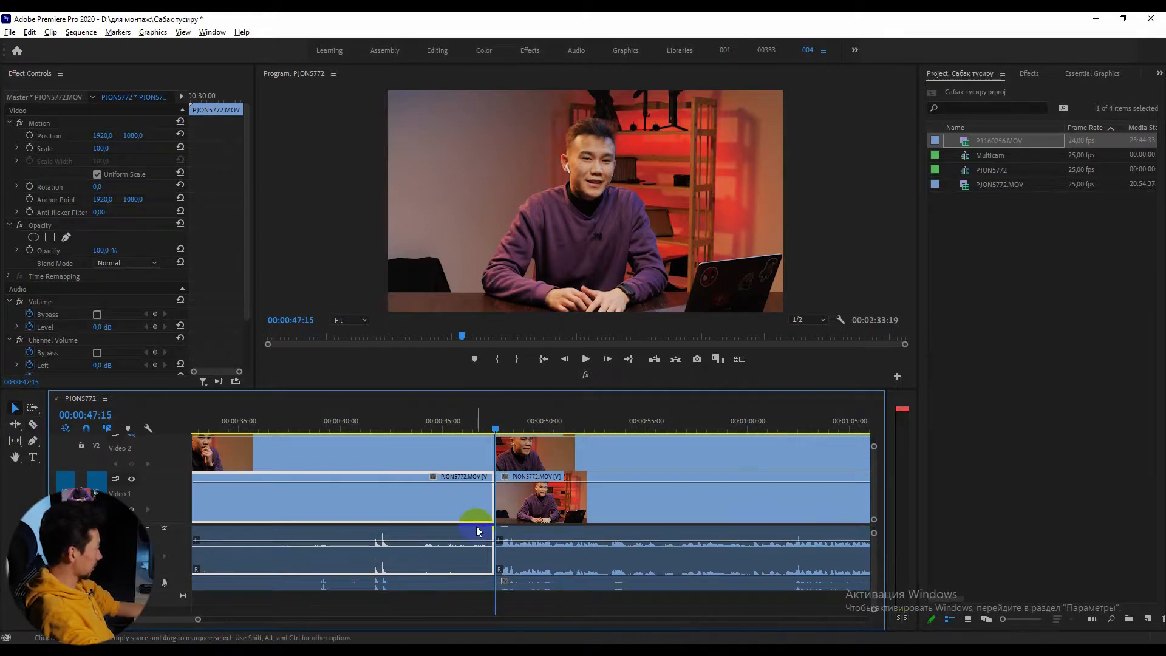
{"action": "scroll", "coordinate": [476, 526], "scroll_direction": "up", "scroll_amount": 2}
{"action": "scroll", "coordinate": [474, 535], "scroll_direction": "down", "scroll_amount": 3}
{"action": "left_click_drag", "start_coordinate": [284, 439], "coordinate": [429, 600]}
{"action": "key", "text": "f"}
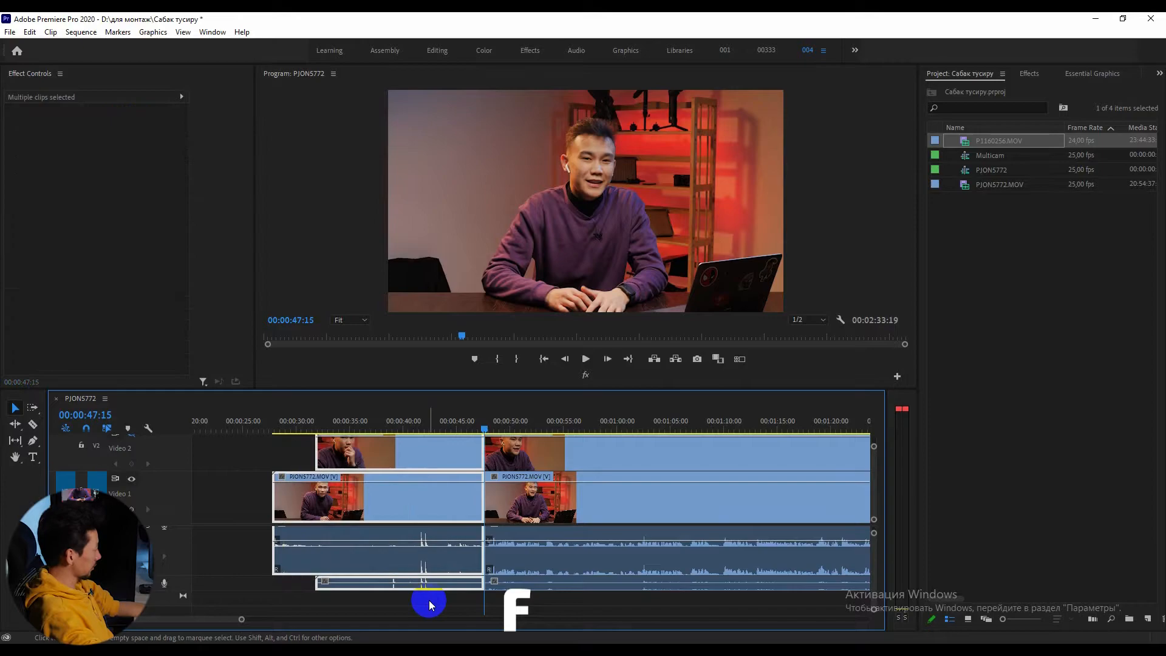
{"action": "key", "text": "Delete"}
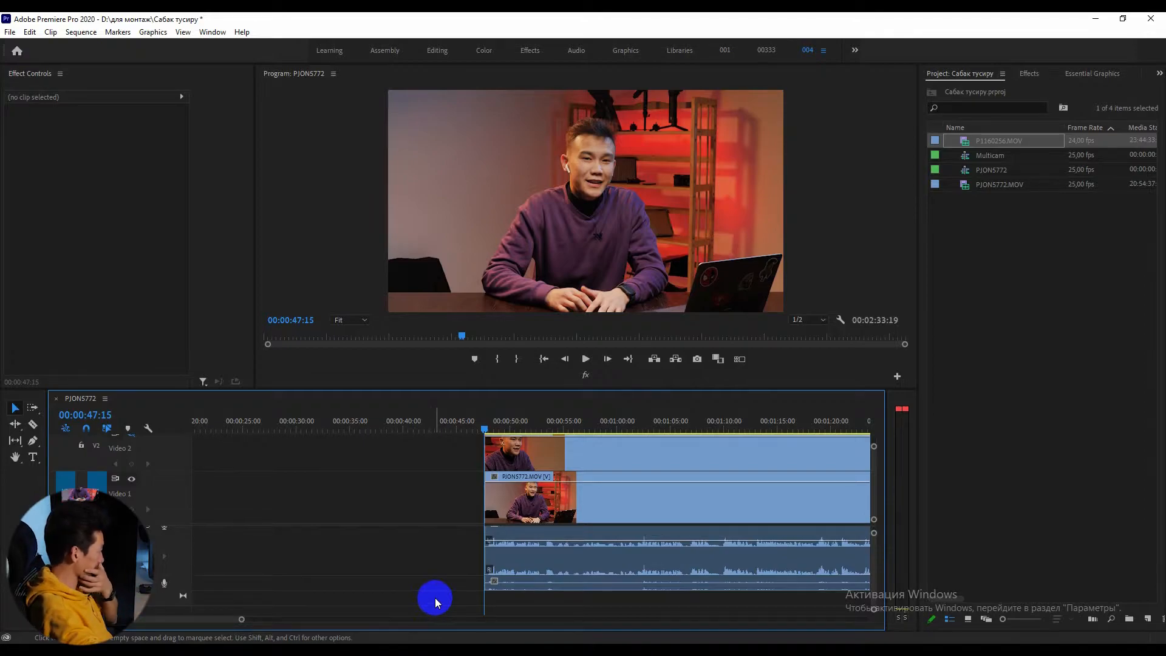
Select the remaining clips on all tracks and move them about 19 seconds earlier in the timeline
{"action": "left_click", "coordinate": [402, 506]}
{"action": "left_click", "coordinate": [436, 449]}
{"action": "left_click_drag", "start_coordinate": [439, 445], "coordinate": [537, 595]}
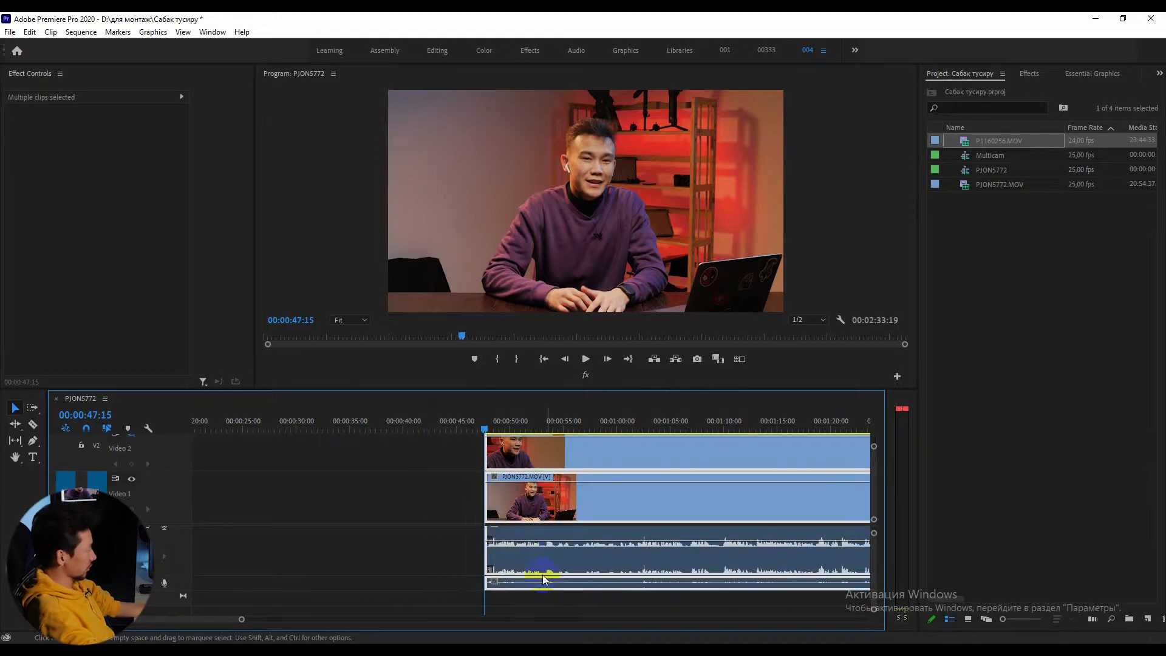
{"action": "mouse_move", "coordinate": [578, 498]}
{"action": "left_mouse_down"}
{"action": "mouse_move", "coordinate": [382, 494]}
{"action": "mouse_move", "coordinate": [578, 494]}
{"action": "left_mouse_up"}
{"action": "left_click", "coordinate": [430, 510]}
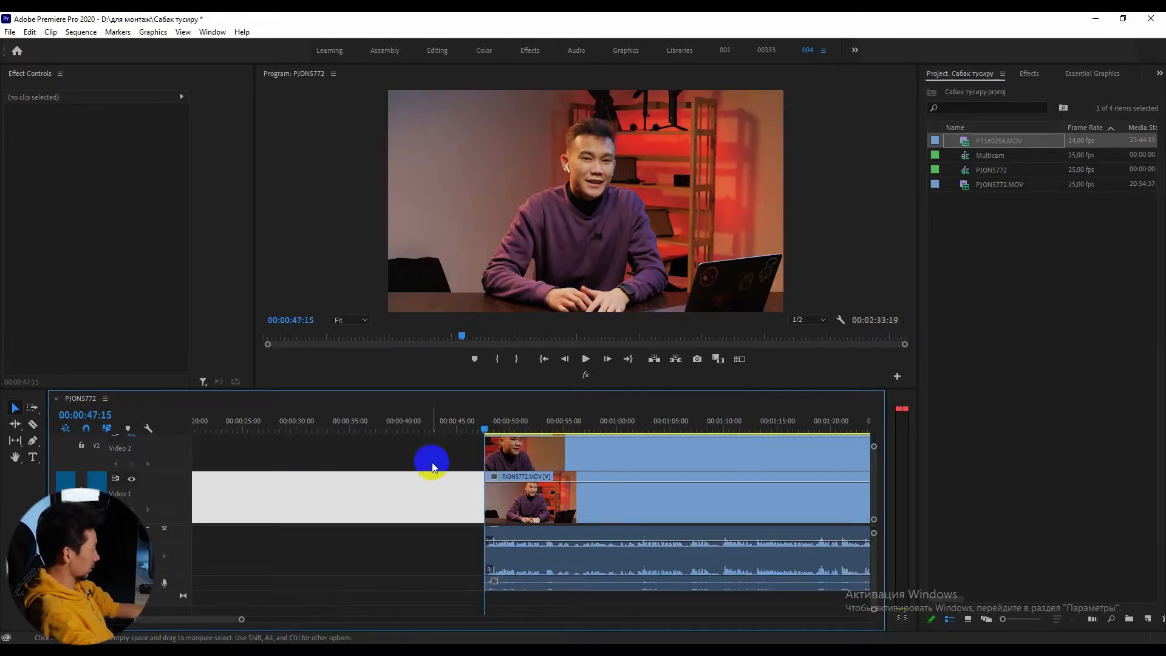
{"action": "left_click_drag", "start_coordinate": [432, 452], "coordinate": [538, 592]}
{"action": "left_click_drag", "start_coordinate": [576, 504], "coordinate": [368, 501]}
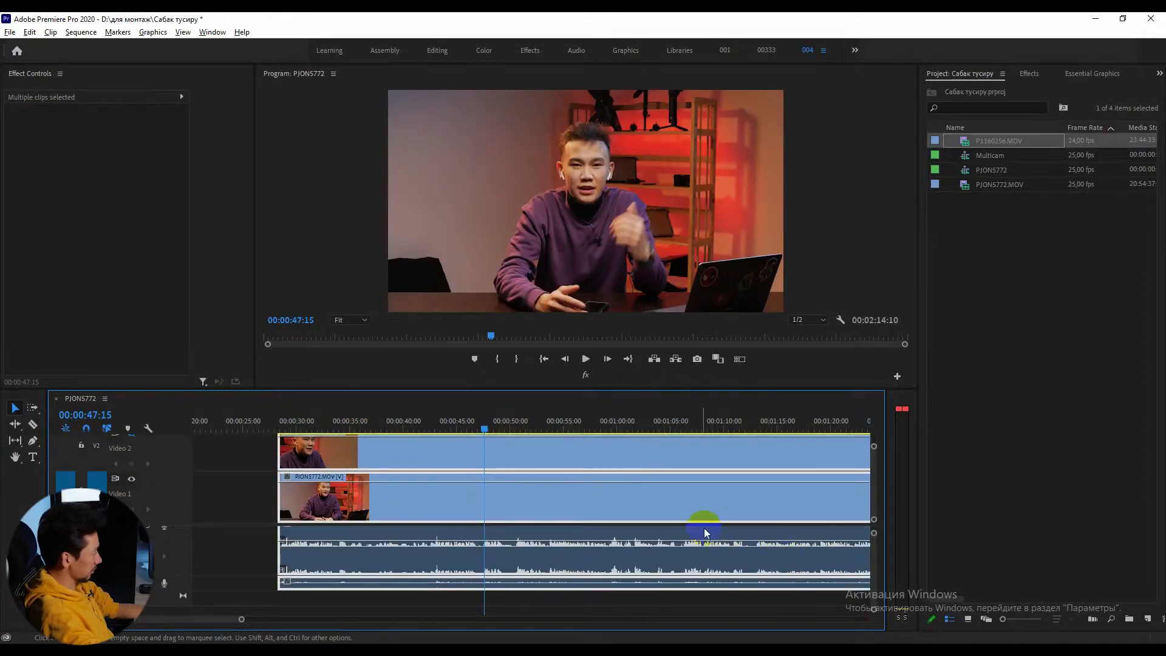
Cut the clips on all tracks at about 00:01:18 and 00:01:43 with the Razor tool
{"action": "key", "text": "minus"}
{"action": "key", "text": "minus"}
{"action": "left_click", "coordinate": [662, 532]}
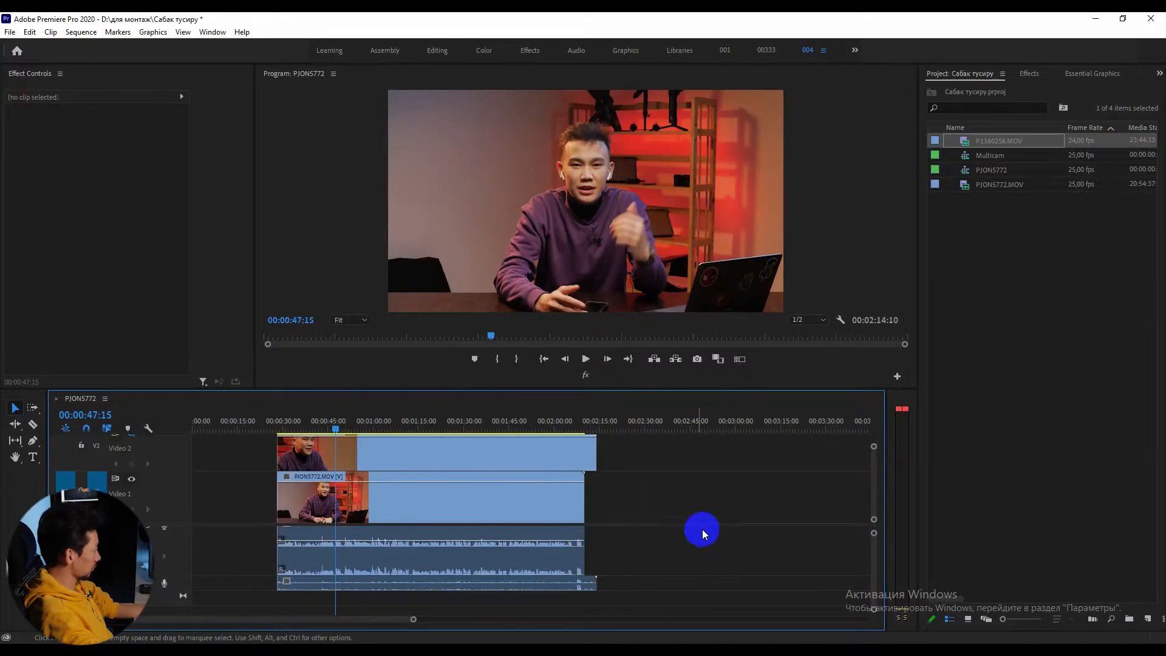
{"action": "key", "text": "c"}
{"action": "left_click", "coordinate": [505, 530]}
{"action": "left_click", "coordinate": [429, 511]}
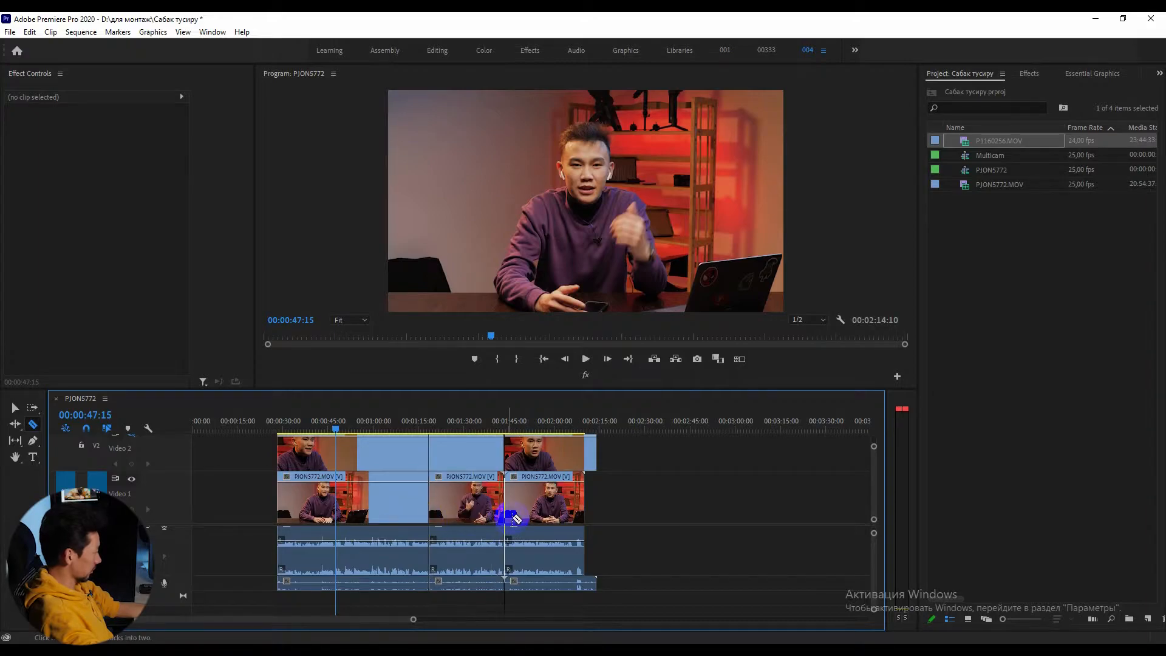
{"action": "key", "text": "v"}
Try moving the first section's clips by hand to the start of the sequence and undo the move
{"action": "key", "text": "equal"}
{"action": "key", "text": "equal"}
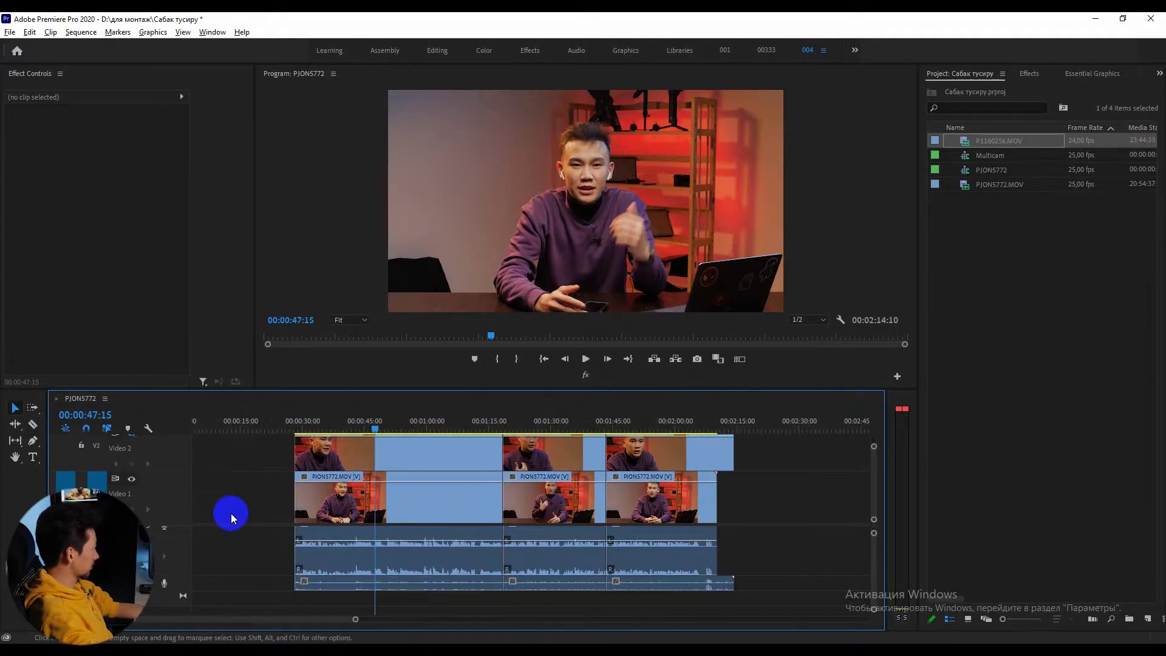
{"action": "left_click_drag", "start_coordinate": [265, 460], "coordinate": [417, 594]}
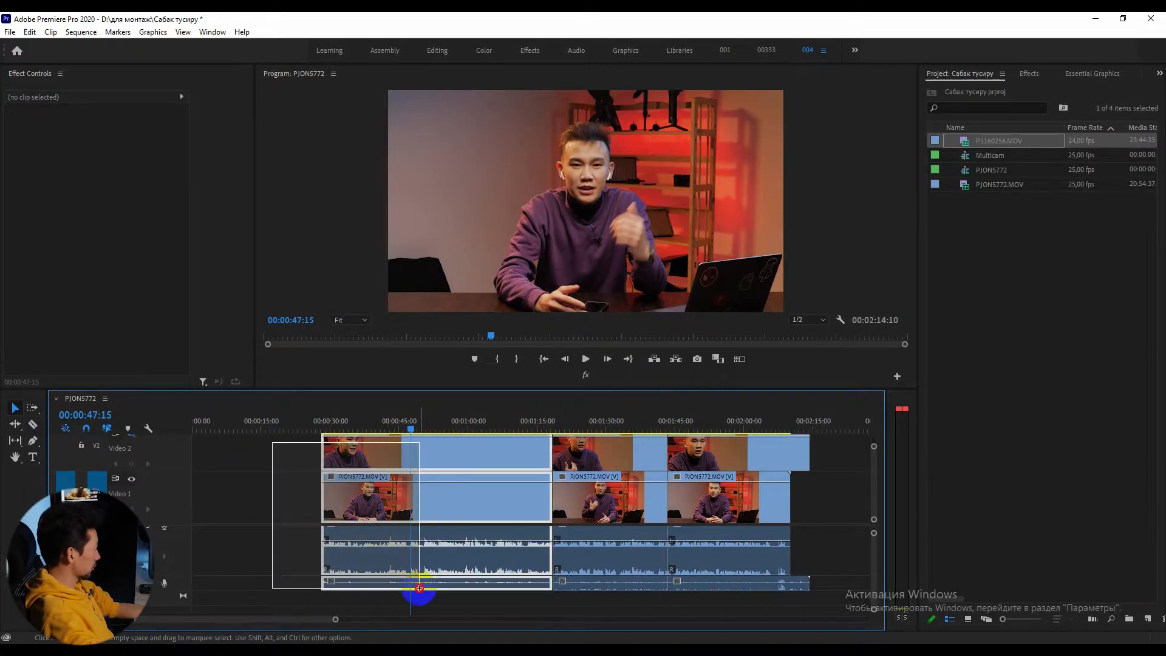
{"action": "left_click_drag", "start_coordinate": [484, 502], "coordinate": [182, 502]}
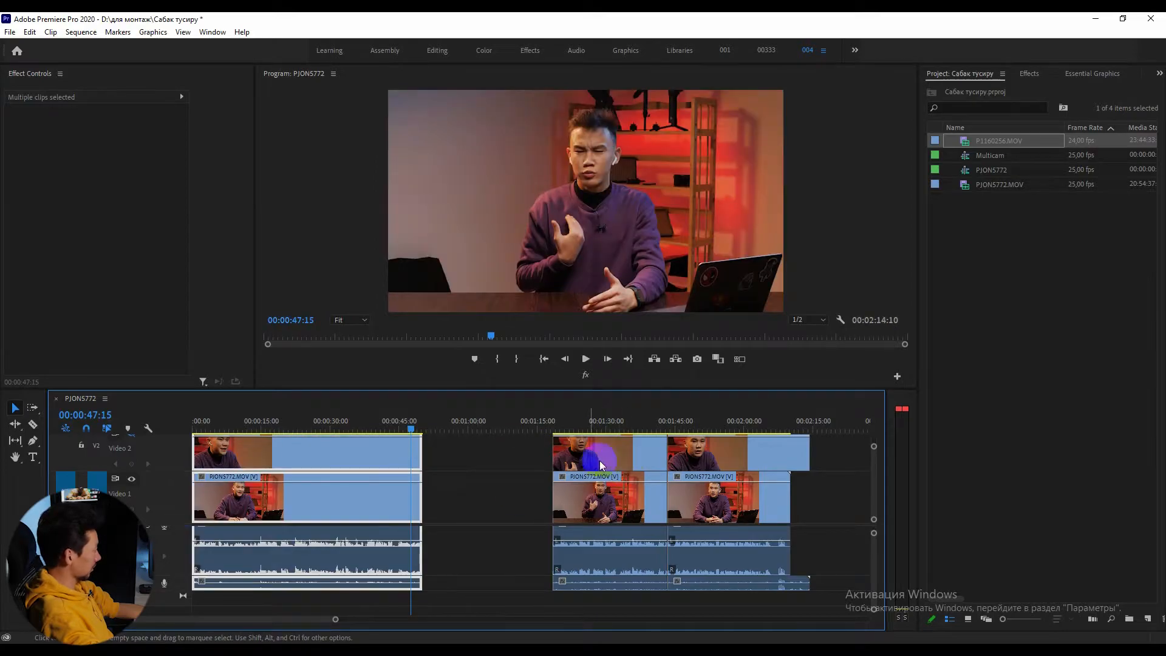
{"action": "left_click_drag", "start_coordinate": [513, 460], "coordinate": [627, 602]}
{"action": "mouse_move", "coordinate": [628, 520]}
{"action": "left_mouse_down"}
{"action": "mouse_move", "coordinate": [498, 519]}
{"action": "mouse_move", "coordinate": [626, 520]}
{"action": "left_mouse_up"}
{"action": "left_click", "coordinate": [502, 508]}
{"action": "key", "text": "ctrl+z"}
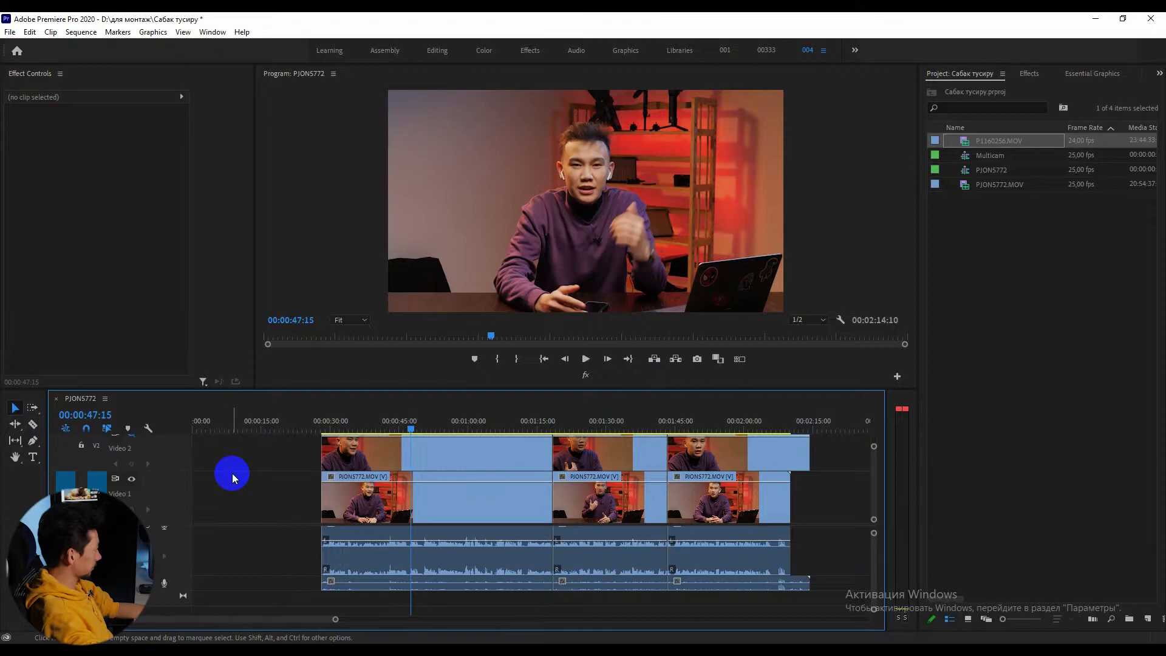
Ripple delete the empty gap at the start of the sequence on all tracks
{"action": "left_click", "coordinate": [256, 516]}
{"action": "left_click", "coordinate": [271, 499]}
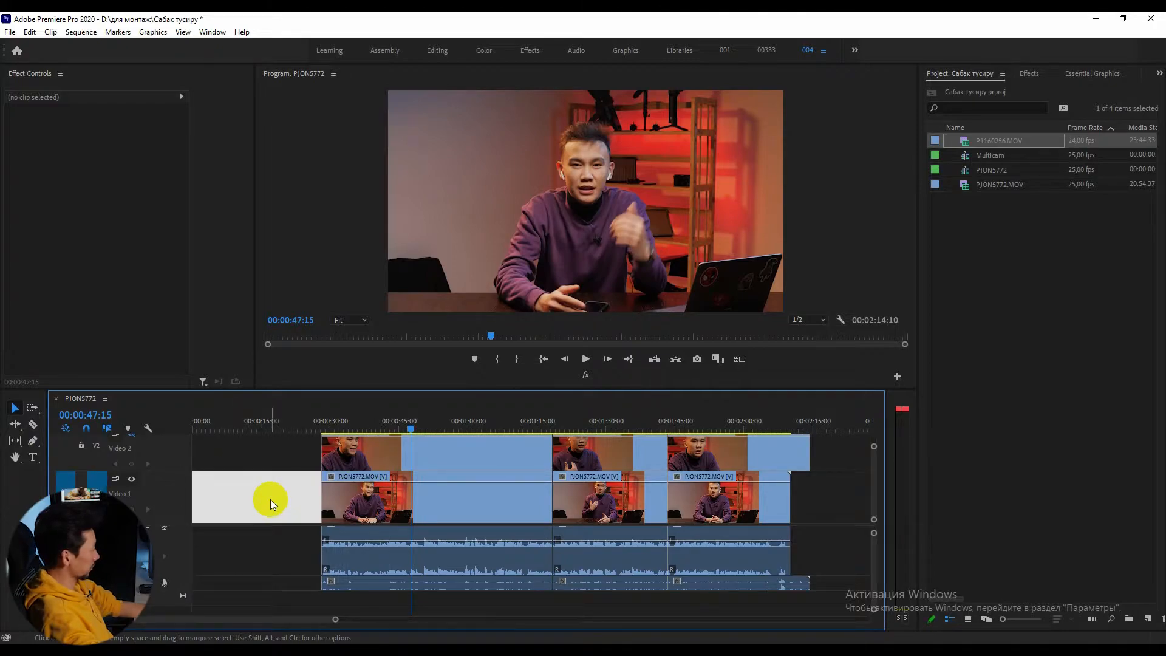
{"action": "key", "text": "q"}
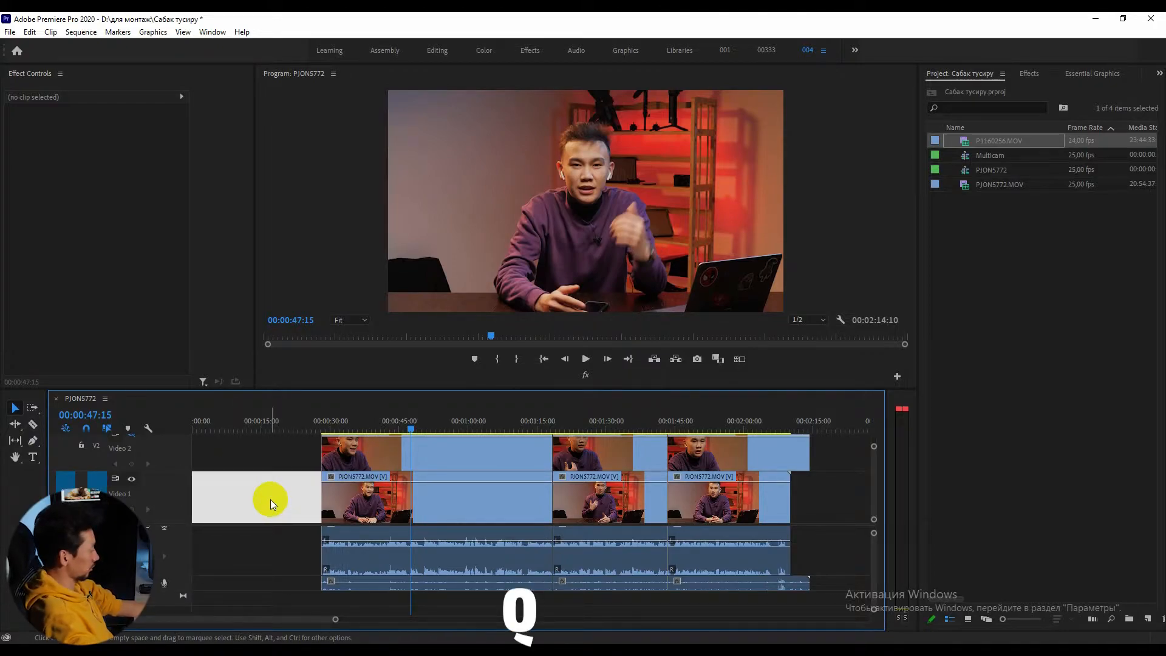
{"action": "key", "text": "q"}
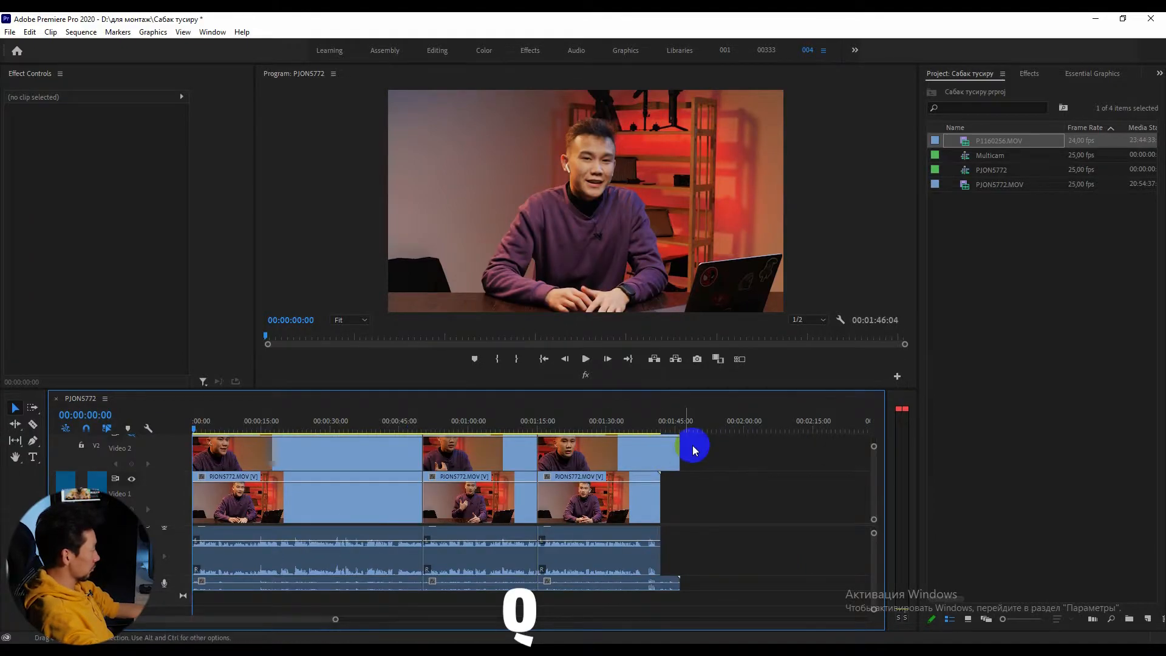
Move the last section's clips about 24 seconds later and ripple delete the gap this opens before them
{"action": "left_click_drag", "start_coordinate": [745, 448], "coordinate": [577, 592]}
{"action": "left_click_drag", "start_coordinate": [586, 511], "coordinate": [650, 499]}
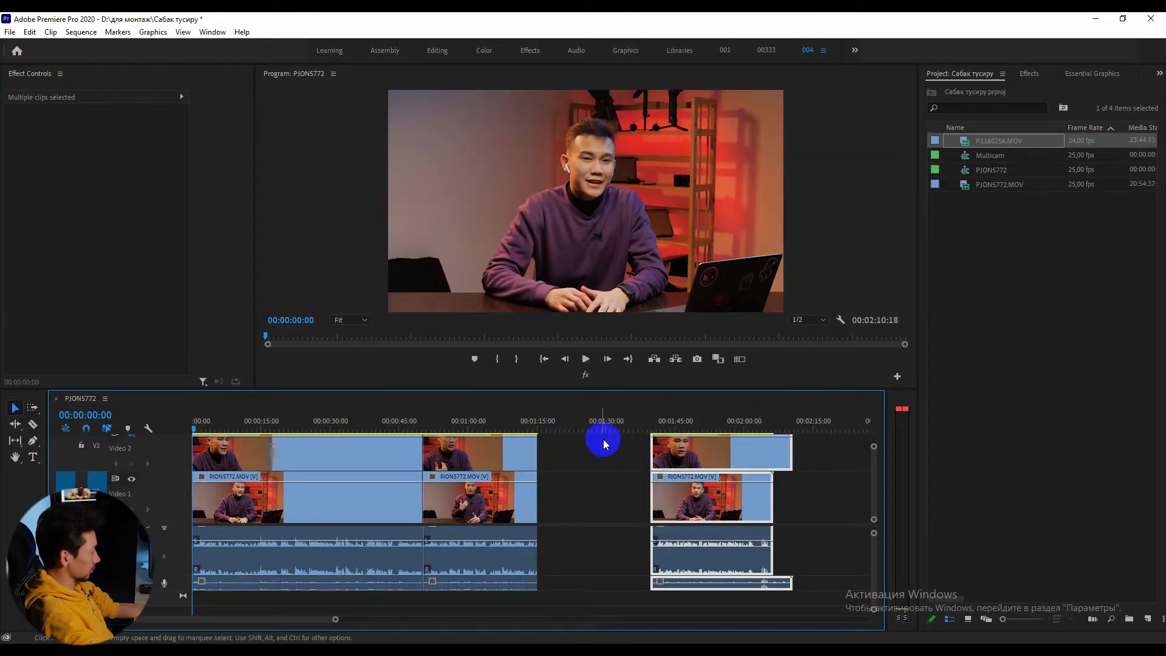
{"action": "left_click", "coordinate": [593, 514]}
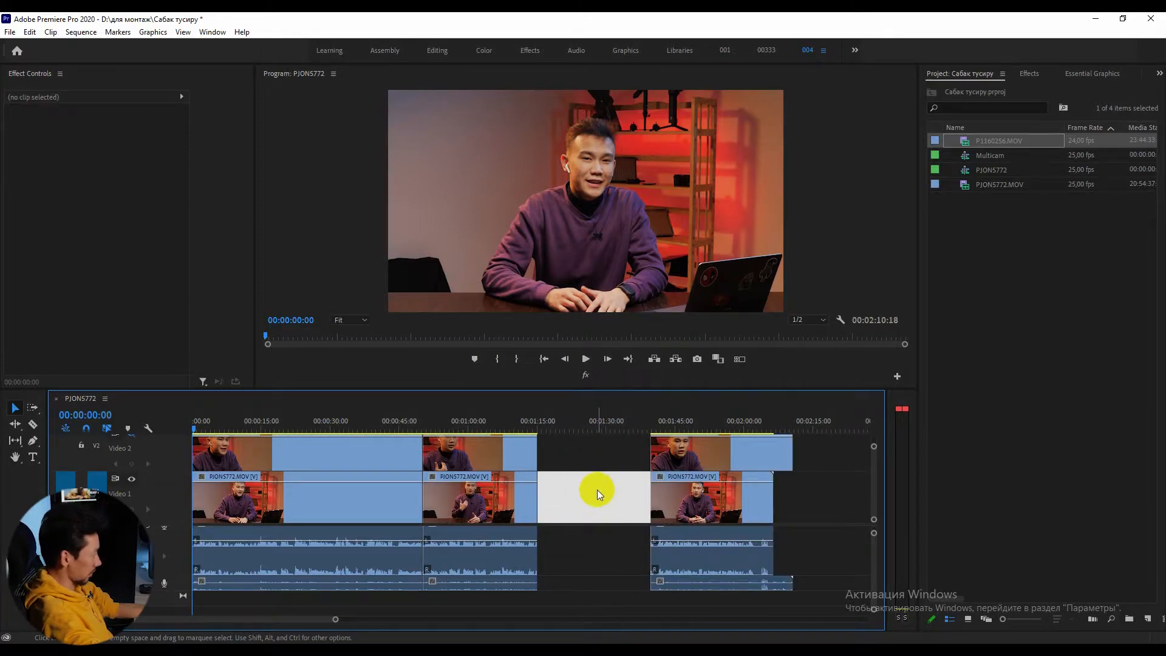
{"action": "key", "text": "q"}
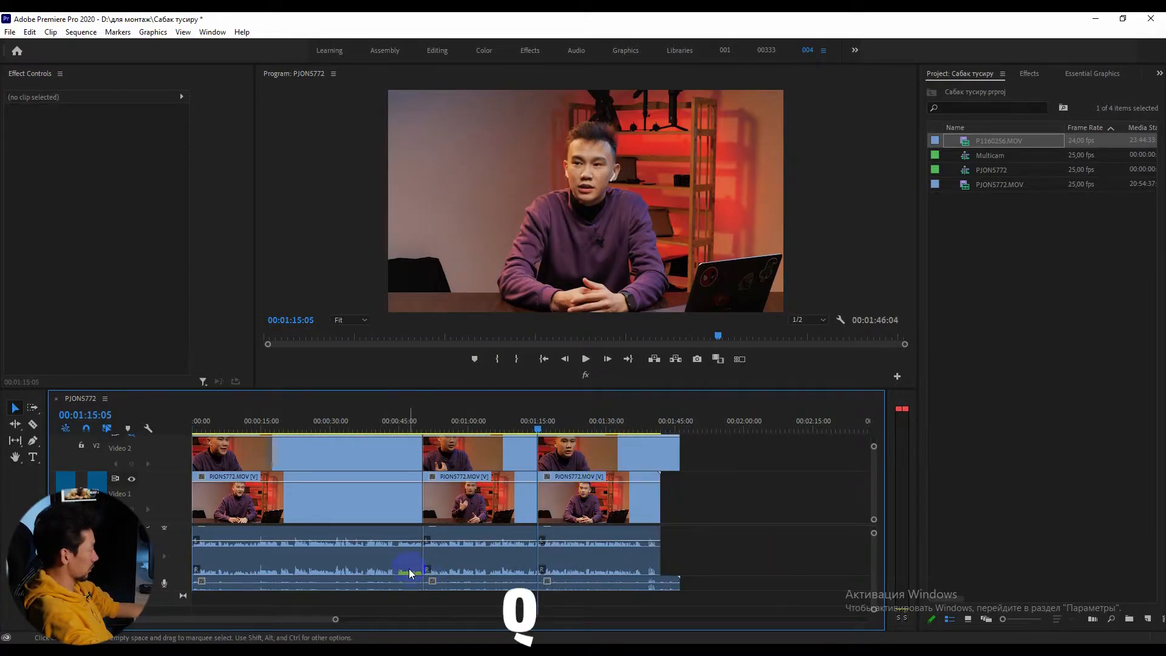
Trim the end of the last Video 2 clip to match the end of the Video 1 clip
{"action": "left_click_drag", "start_coordinate": [680, 450], "coordinate": [660, 450]}
{"action": "left_click", "coordinate": [638, 497]}
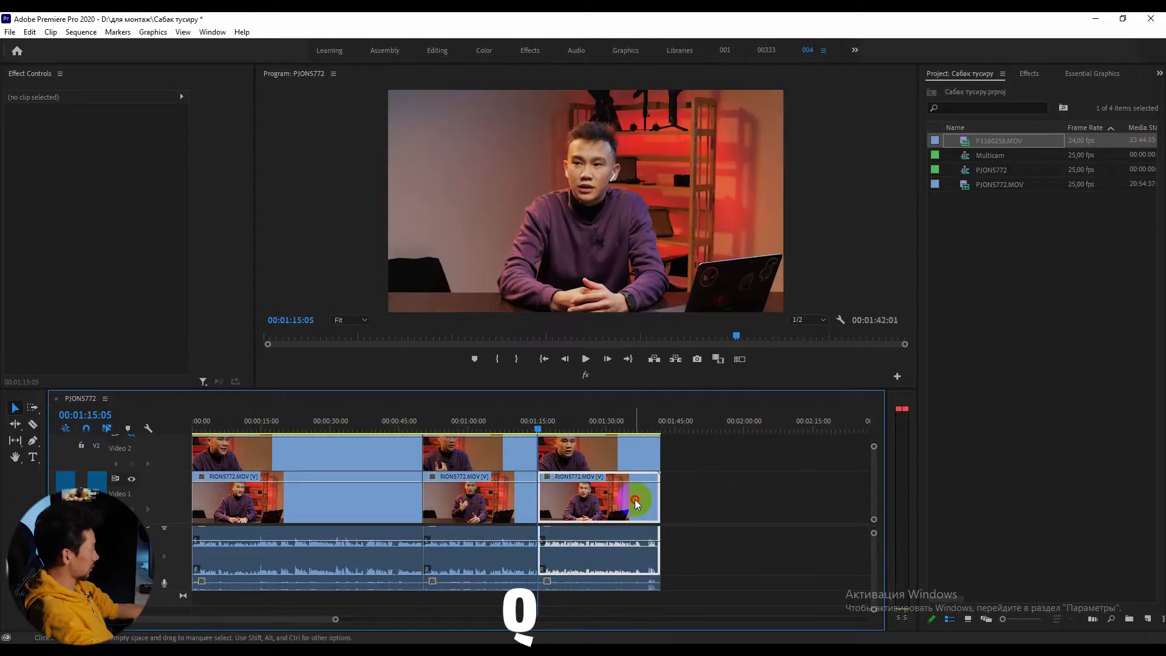
Reduce the video track heights and place the playhead at 00:00:19:24 within the first section
{"action": "scroll", "coordinate": [228, 513], "scroll_direction": "down", "scroll_amount": 1}
{"action": "scroll", "coordinate": [228, 510], "scroll_direction": "up", "scroll_amount": 2}
{"action": "scroll", "coordinate": [164, 492], "scroll_direction": "up", "scroll_amount": 1}
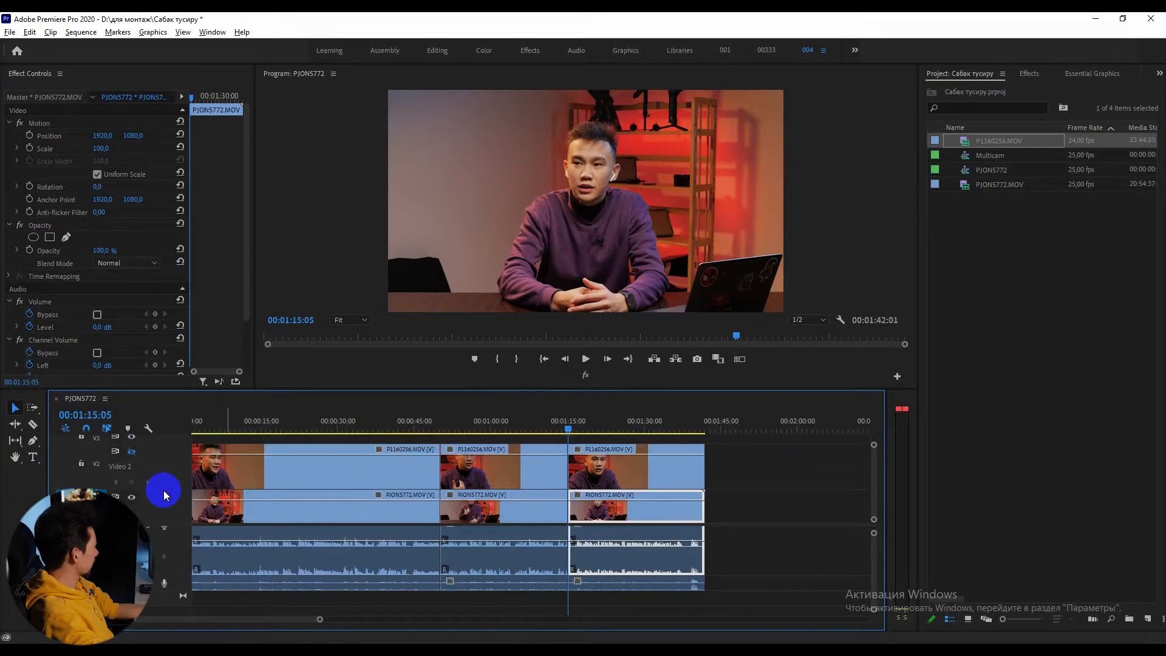
{"action": "scroll", "coordinate": [168, 472], "scroll_direction": "down", "scroll_amount": 2}
{"action": "scroll", "coordinate": [294, 512], "scroll_direction": "up", "scroll_amount": 2}
{"action": "scroll", "coordinate": [364, 510], "scroll_direction": "up", "scroll_amount": 2}
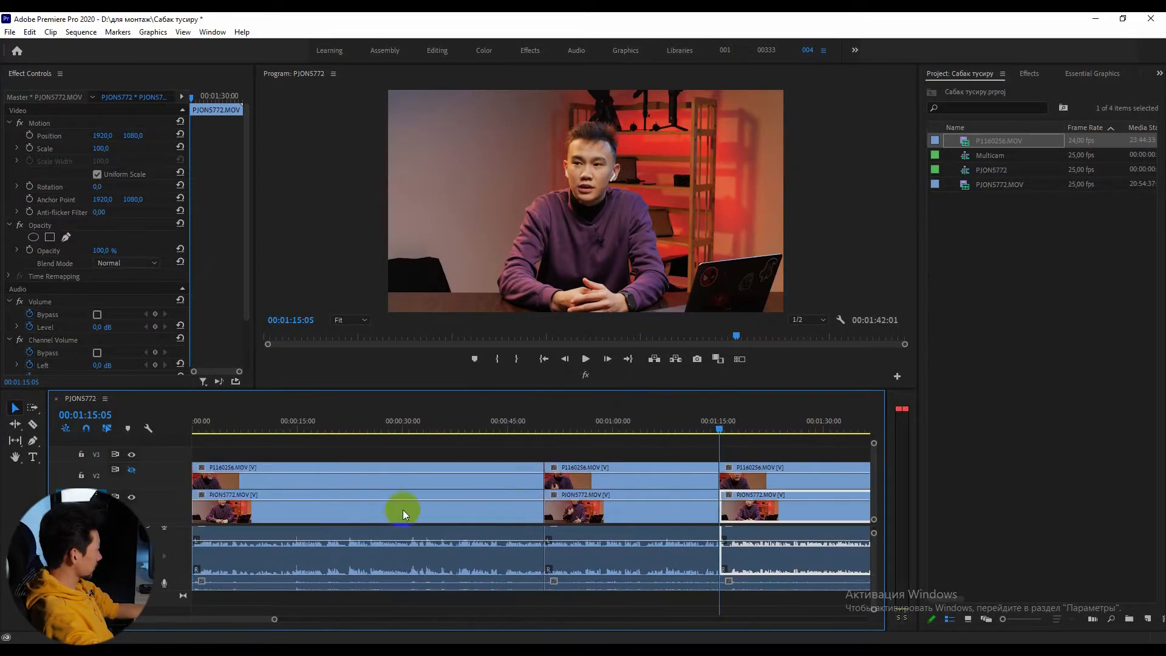
{"action": "scroll", "coordinate": [331, 546], "scroll_direction": "down", "scroll_amount": 1}
{"action": "scroll", "coordinate": [327, 551], "scroll_direction": "down", "scroll_amount": 1}
{"action": "left_click", "coordinate": [250, 425]}
{"action": "left_click", "coordinate": [273, 495]}
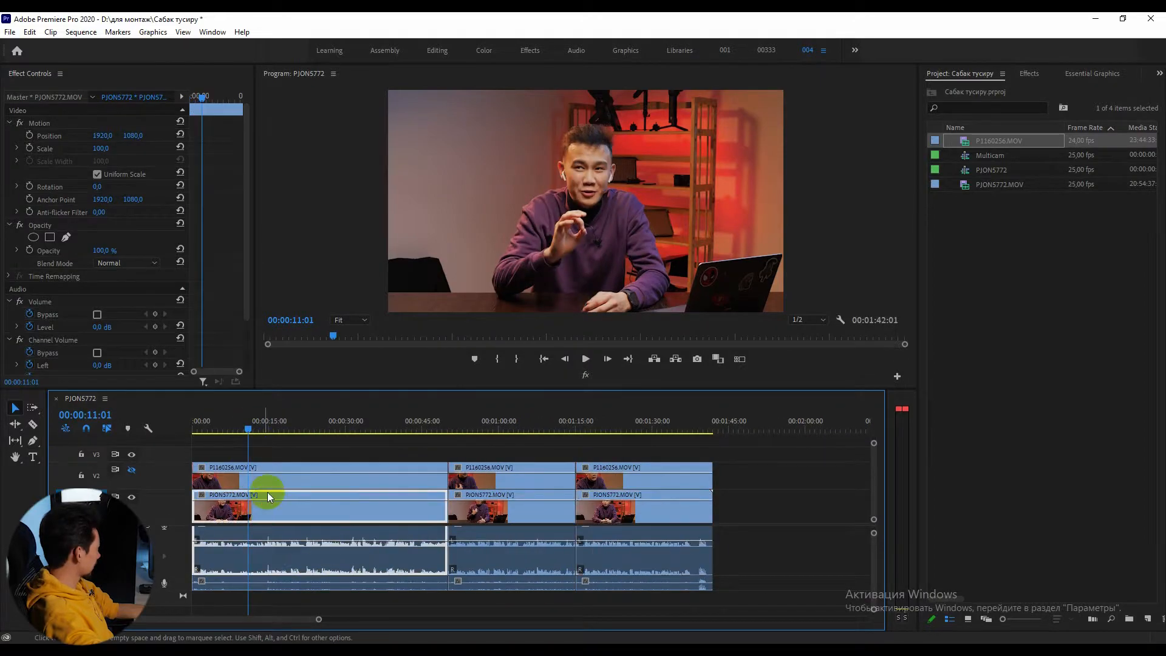
{"action": "left_click", "coordinate": [435, 479]}
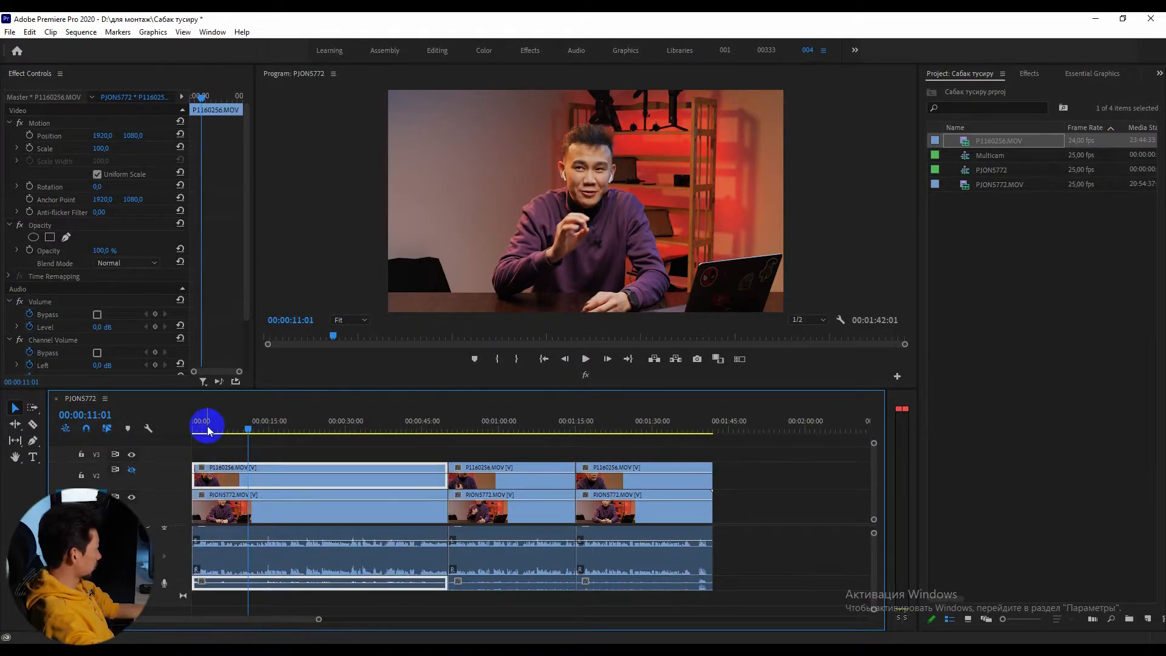
{"action": "left_click_drag", "start_coordinate": [564, 442], "coordinate": [294, 429]}
{"action": "left_click", "coordinate": [288, 495]}
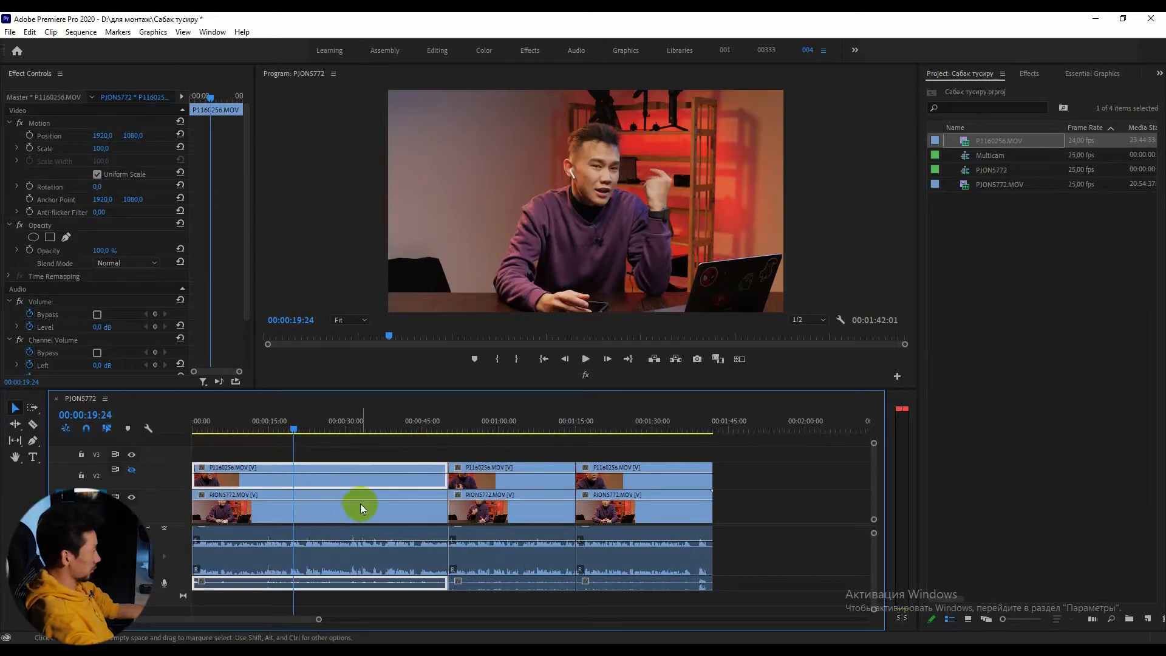
{"action": "left_click", "coordinate": [439, 486]}
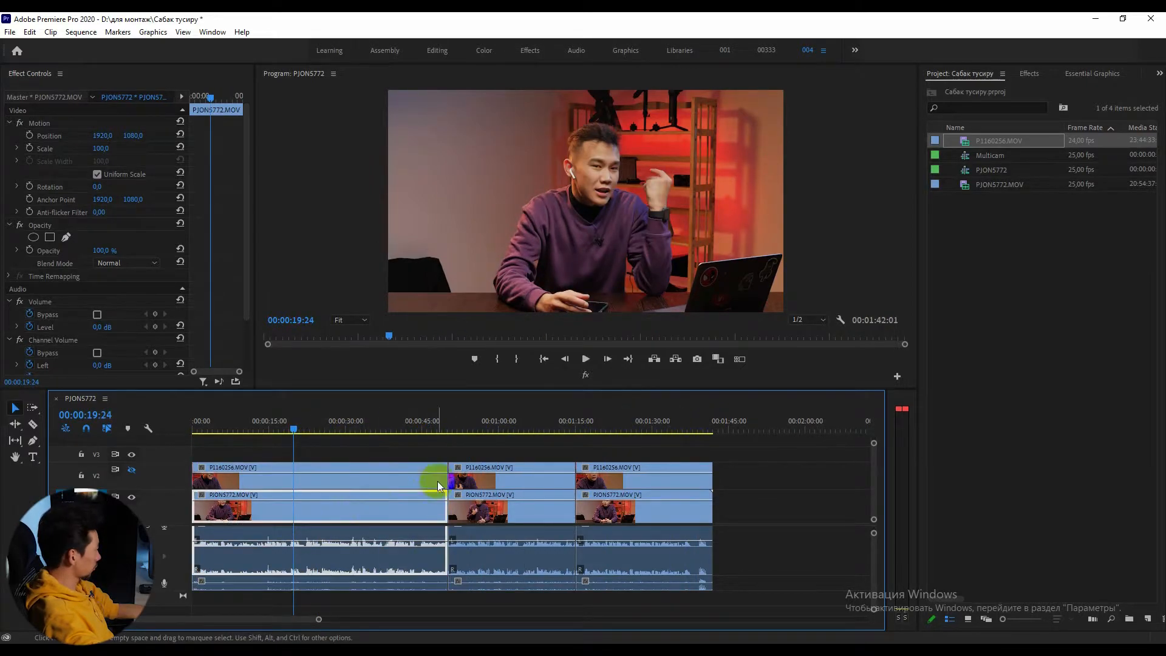
Show the Lumetri Color settings for the first P1160256.MOV clip on Video 2 and expand its Creative section
{"action": "left_click", "coordinate": [1034, 81]}
{"action": "left_click", "coordinate": [1134, 75]}
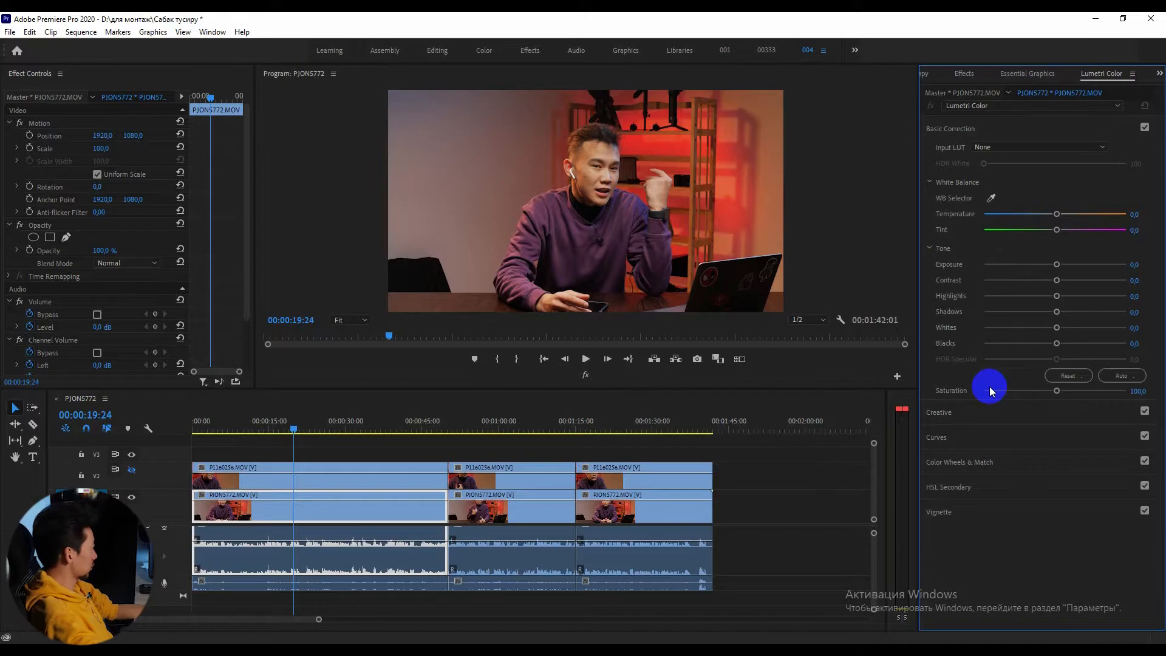
{"action": "left_click", "coordinate": [302, 471]}
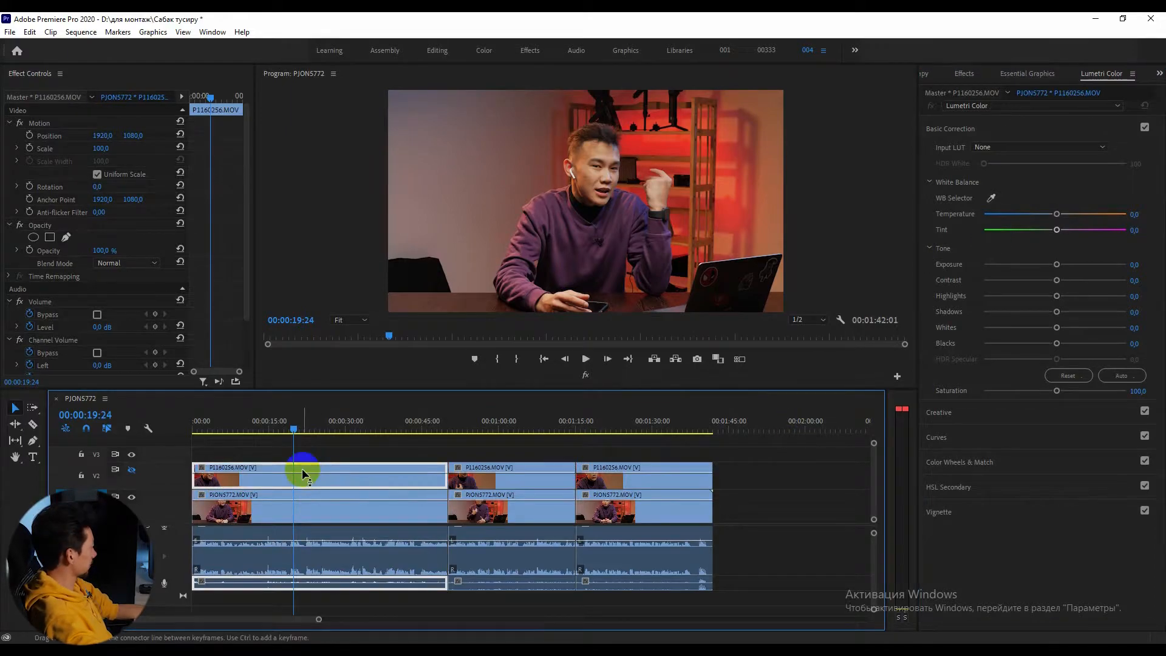
{"action": "left_click", "coordinate": [972, 128]}
{"action": "left_click", "coordinate": [967, 153]}
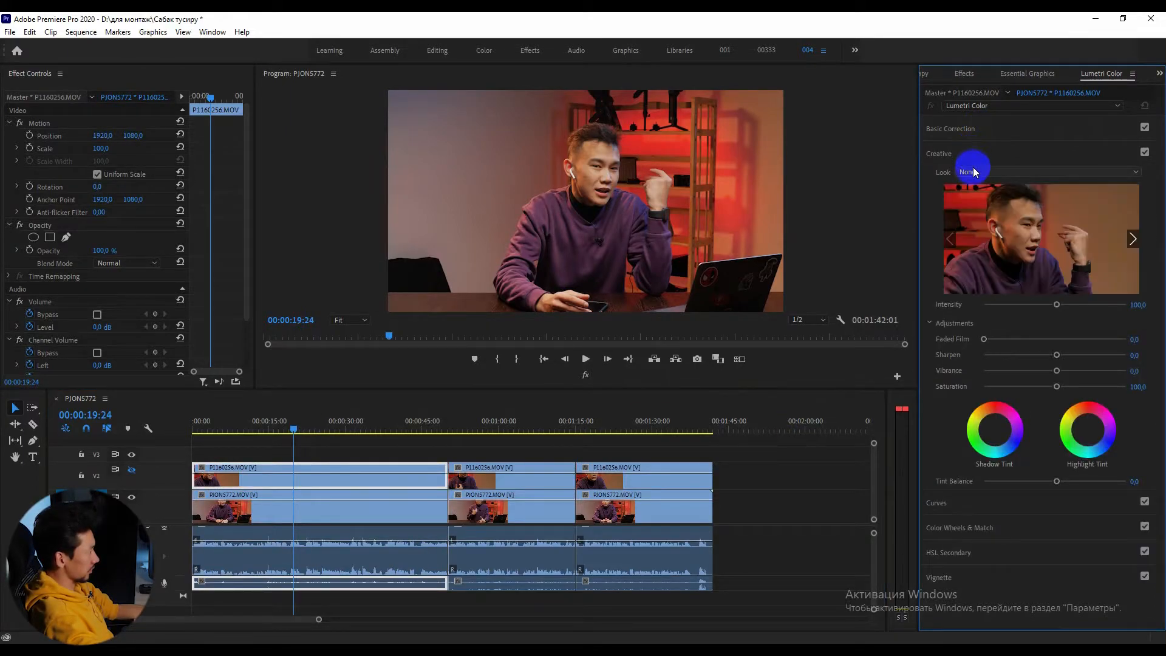
{"action": "left_click", "coordinate": [973, 172]}
{"action": "left_click", "coordinate": [972, 164]}
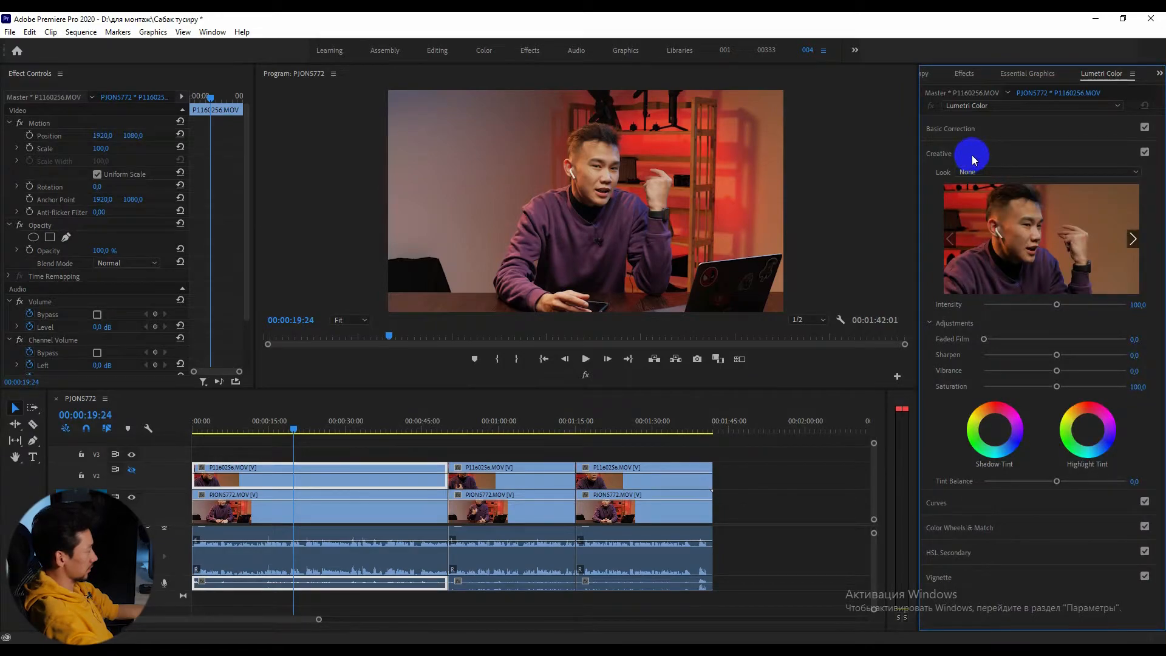
Shape the clip's white RGB curve into an S-curve with lowered shadows and raised highlights
{"action": "left_click", "coordinate": [972, 157]}
{"action": "left_click", "coordinate": [962, 179]}
{"action": "left_click", "coordinate": [1004, 379]}
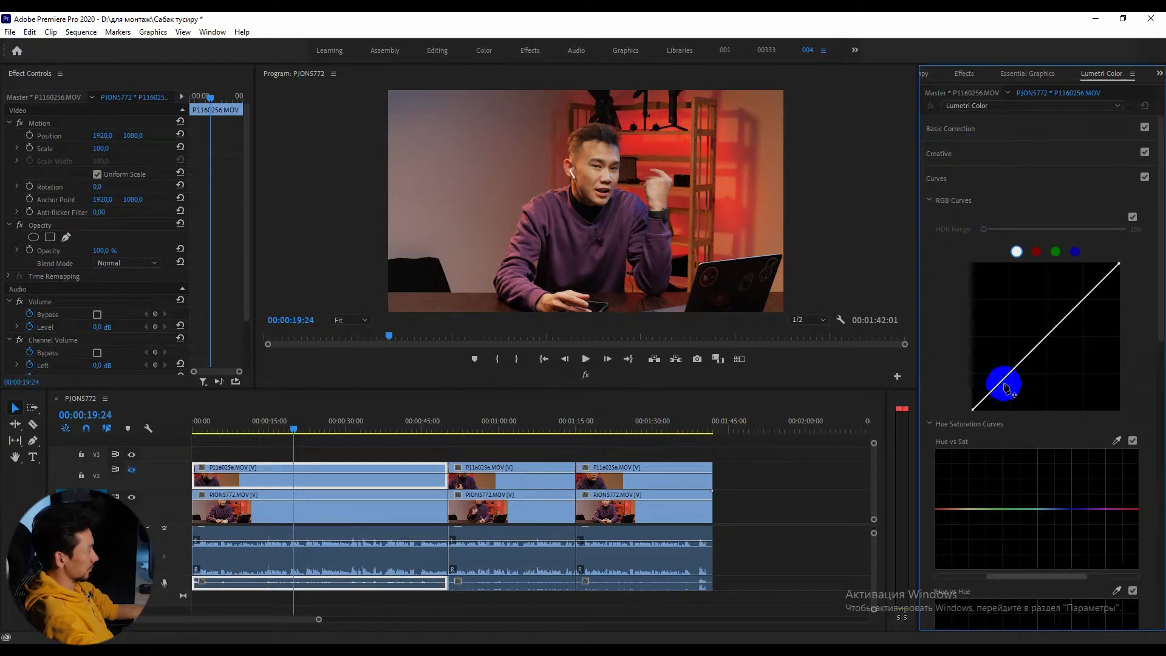
{"action": "left_click_drag", "start_coordinate": [1001, 381], "coordinate": [1018, 386]}
{"action": "left_click_drag", "start_coordinate": [1075, 327], "coordinate": [1063, 318]}
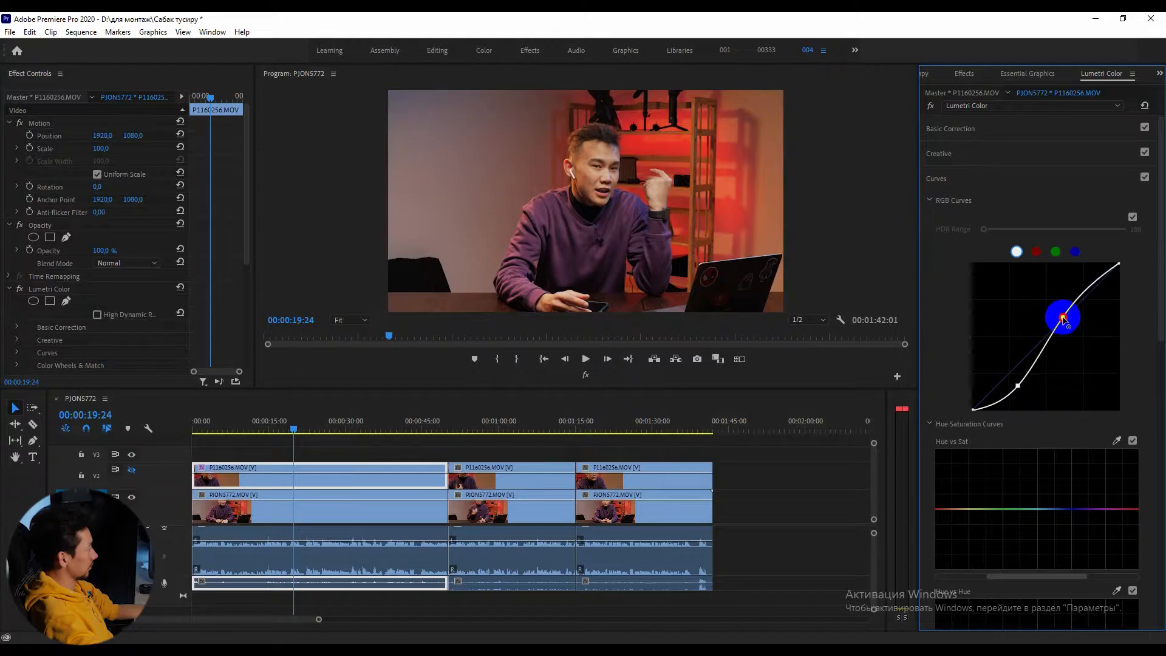
Reset the white RGB curve of the first P1160256.MOV clip on Video 2 to a straight line
{"action": "left_click", "coordinate": [226, 504]}
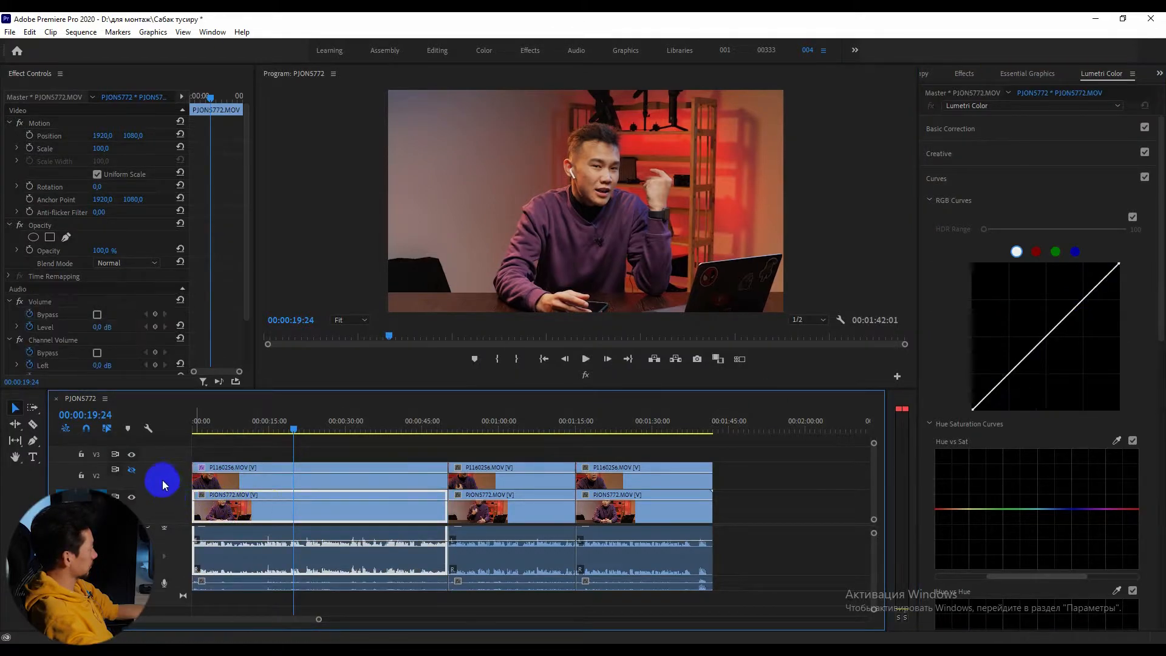
{"action": "left_click", "coordinate": [195, 471]}
{"action": "left_click", "coordinate": [1040, 338]}
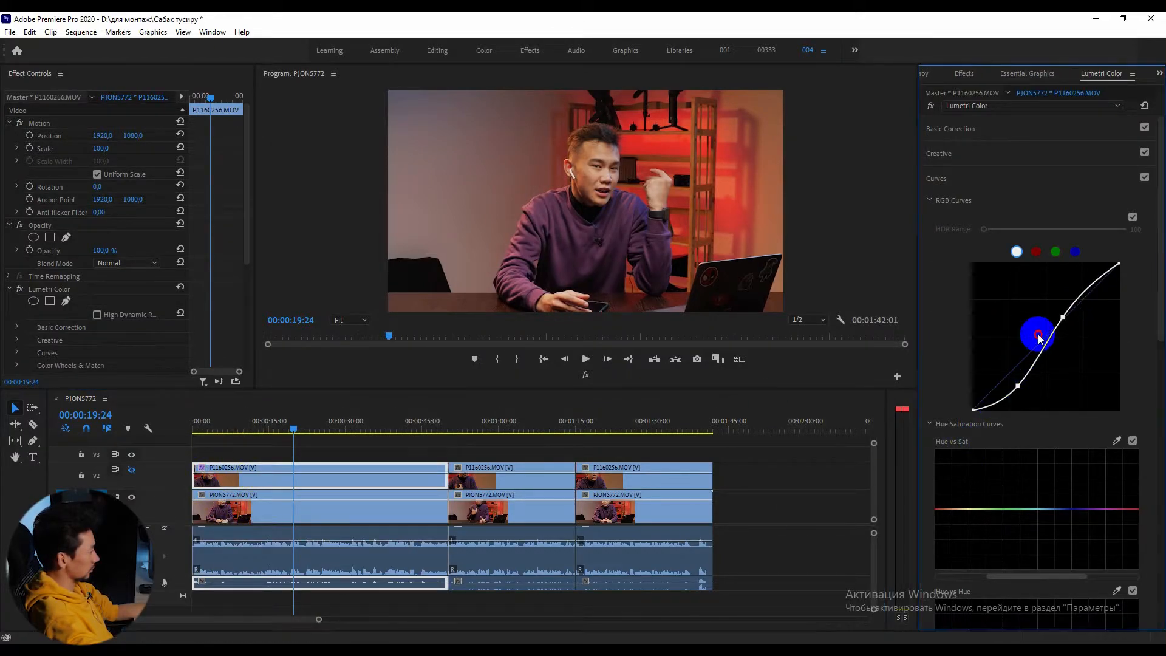
{"action": "double_click", "coordinate": [1040, 338]}
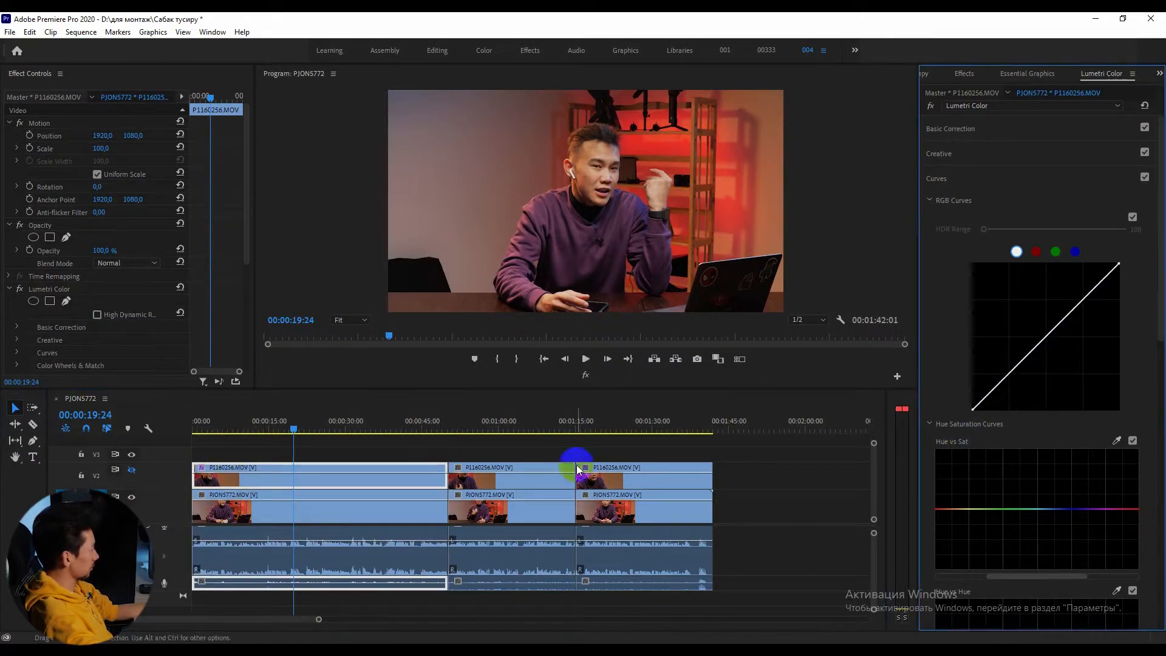
Try an S-curve on the white RGB curve of the first PJON5772.MOV clip on Video 1 and reset it
{"action": "left_click", "coordinate": [344, 508]}
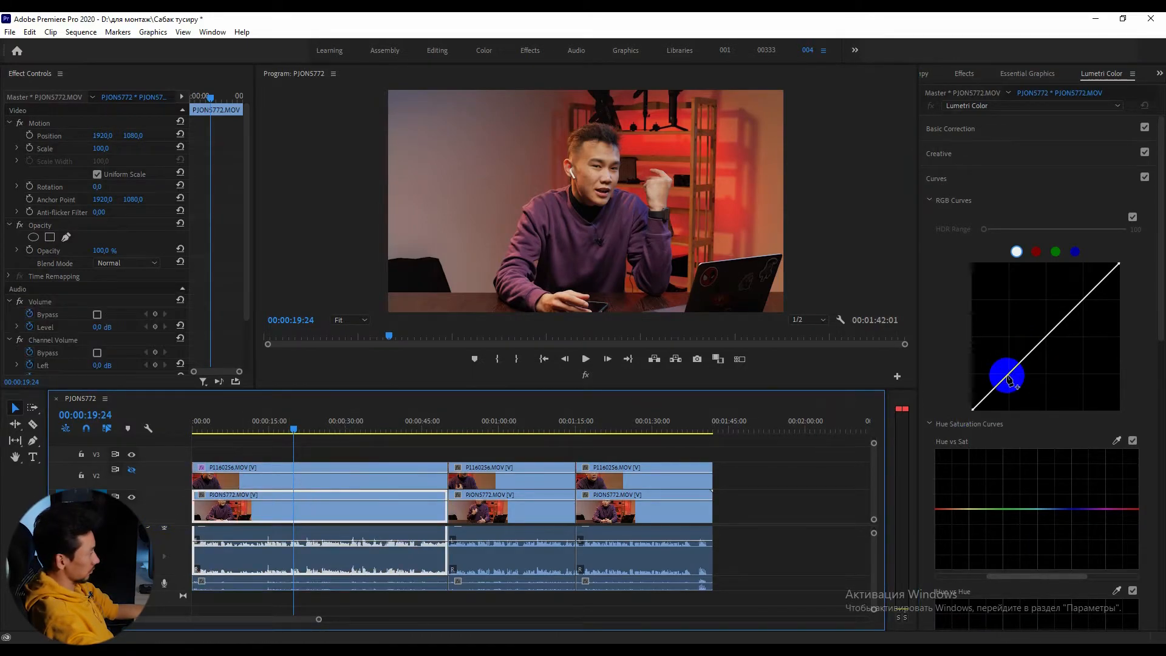
{"action": "left_click_drag", "start_coordinate": [1008, 378], "coordinate": [1015, 387]}
{"action": "left_click_drag", "start_coordinate": [1090, 328], "coordinate": [1074, 296]}
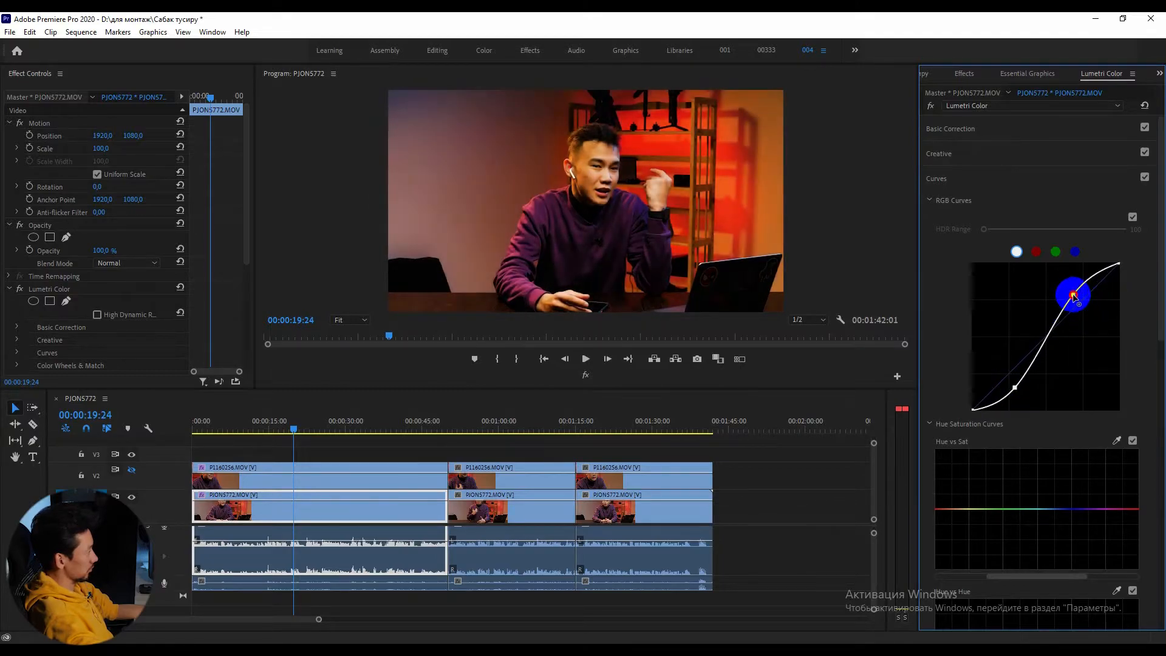
{"action": "double_click", "coordinate": [1058, 350]}
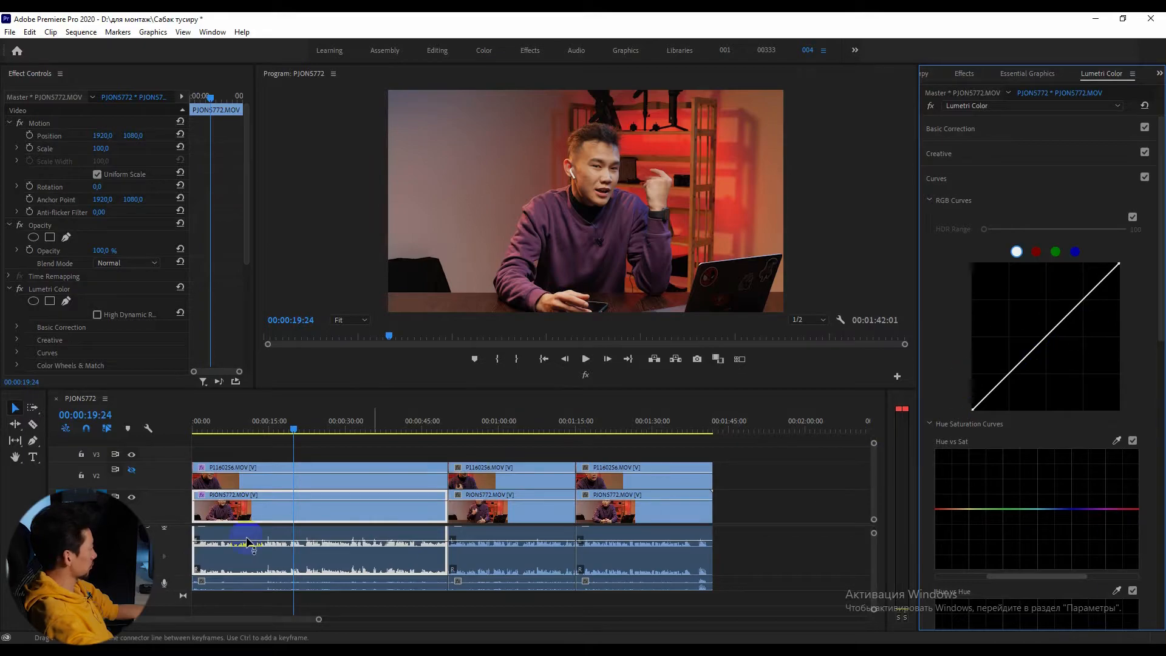
In Basic Correction for the first PJON5772.MOV clip, try and reset a Temperature shift, and set the Exposure to 0.1
{"action": "left_click", "coordinate": [342, 484]}
{"action": "left_click", "coordinate": [990, 130]}
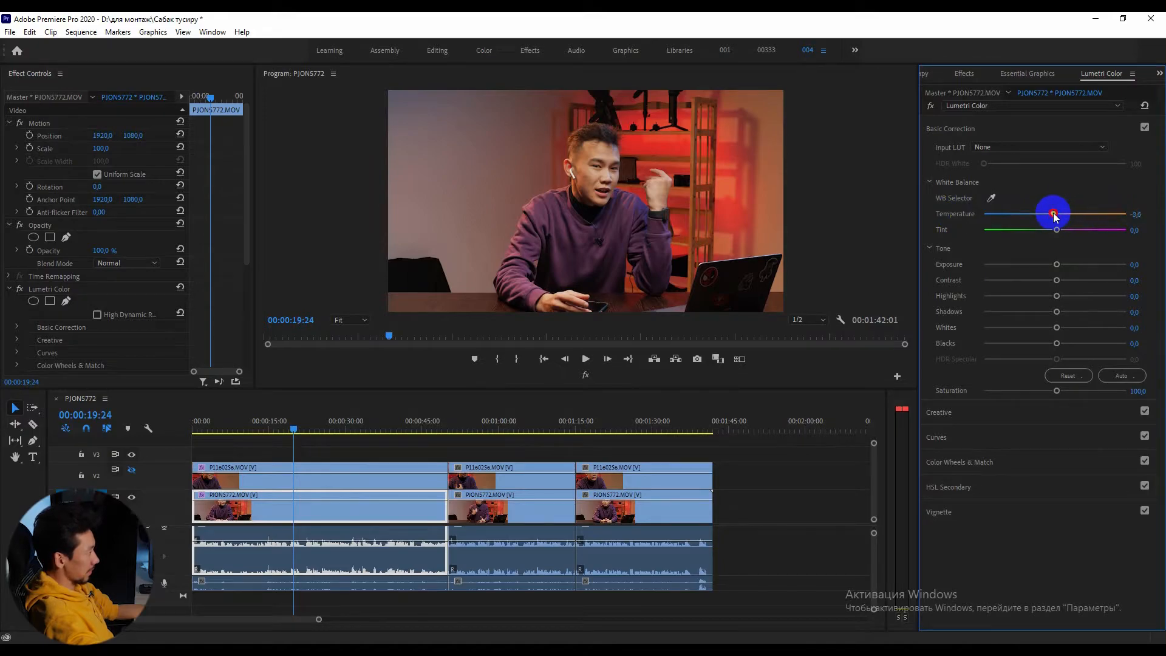
{"action": "mouse_move", "coordinate": [1054, 215]}
{"action": "left_mouse_down"}
{"action": "mouse_move", "coordinate": [1021, 215]}
{"action": "mouse_move", "coordinate": [1102, 216]}
{"action": "mouse_move", "coordinate": [1072, 216]}
{"action": "left_mouse_up"}
{"action": "double_click", "coordinate": [1073, 216]}
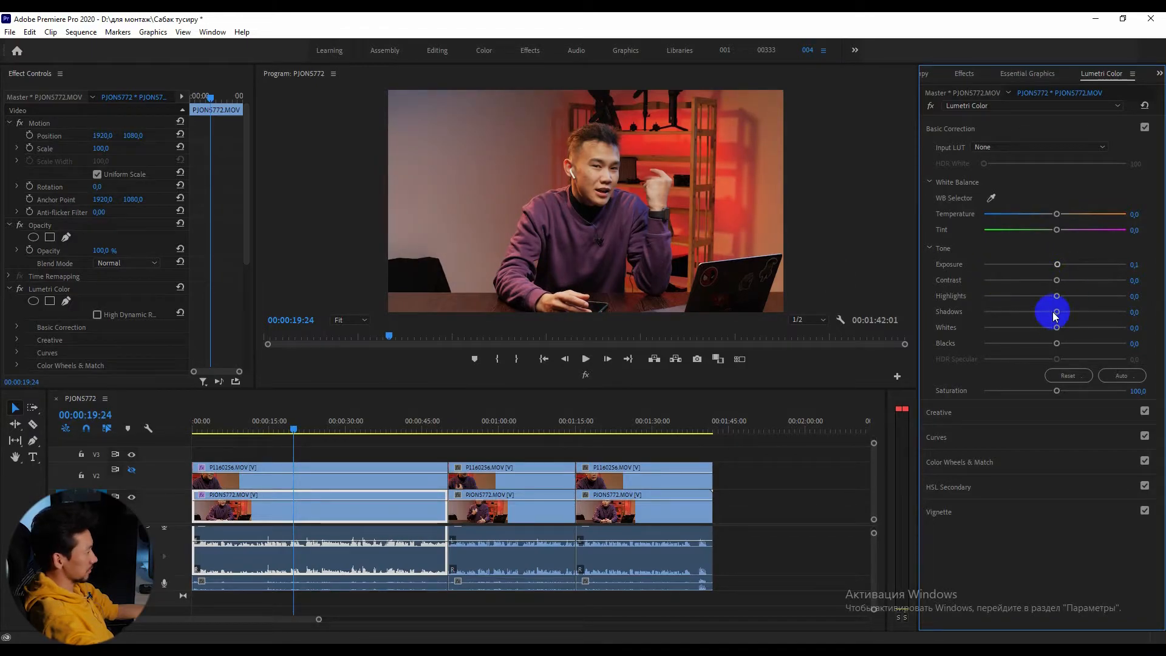
Adjust the clip's tone with Contrast 26.8, Highlights 13.2, Shadows -6.4 and Whites 11.5
{"action": "left_click_drag", "start_coordinate": [1070, 284], "coordinate": [1065, 288]}
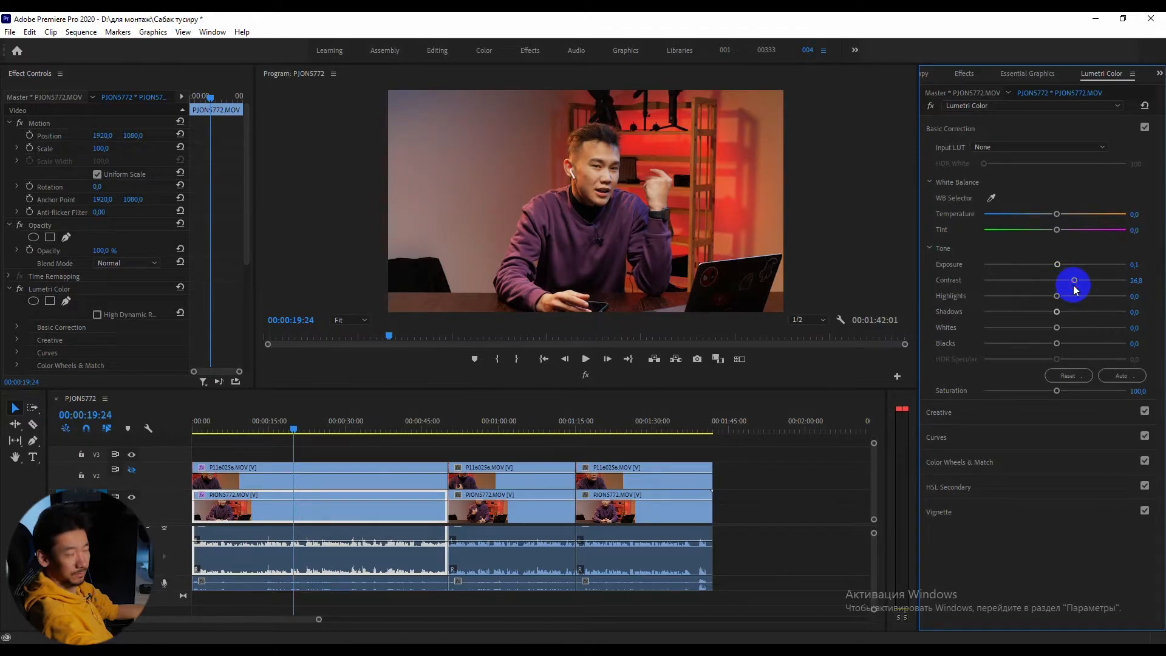
{"action": "mouse_move", "coordinate": [1058, 298]}
{"action": "left_mouse_down"}
{"action": "mouse_move", "coordinate": [1031, 302]}
{"action": "mouse_move", "coordinate": [1057, 301]}
{"action": "left_mouse_up"}
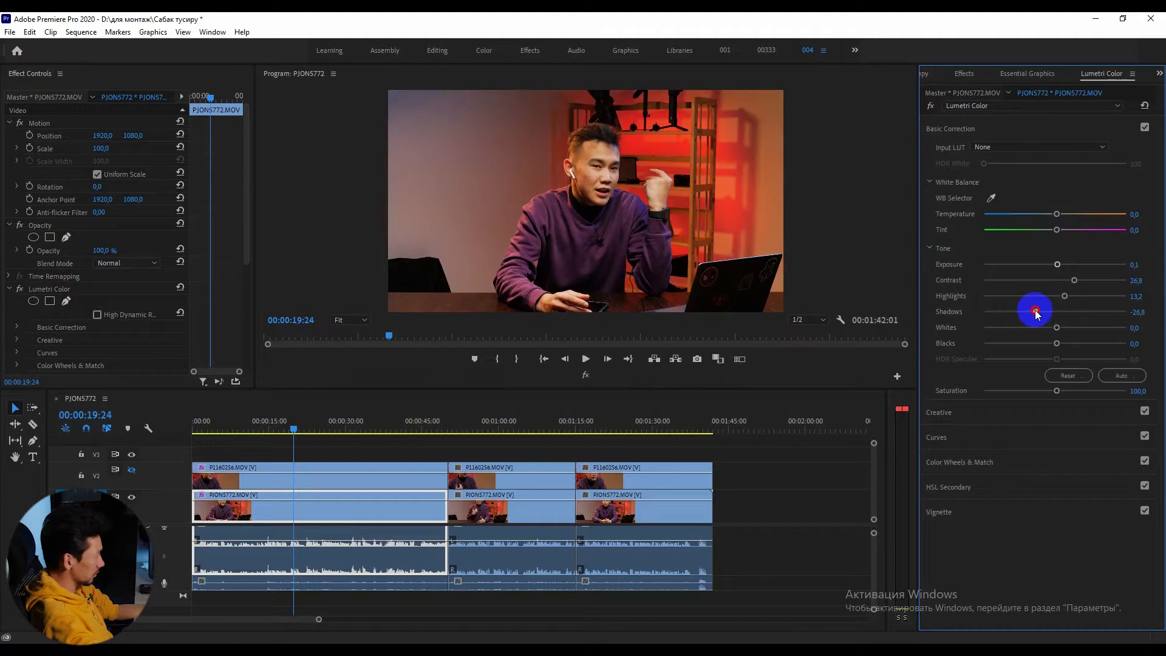
{"action": "left_click_drag", "start_coordinate": [1036, 314], "coordinate": [1081, 316]}
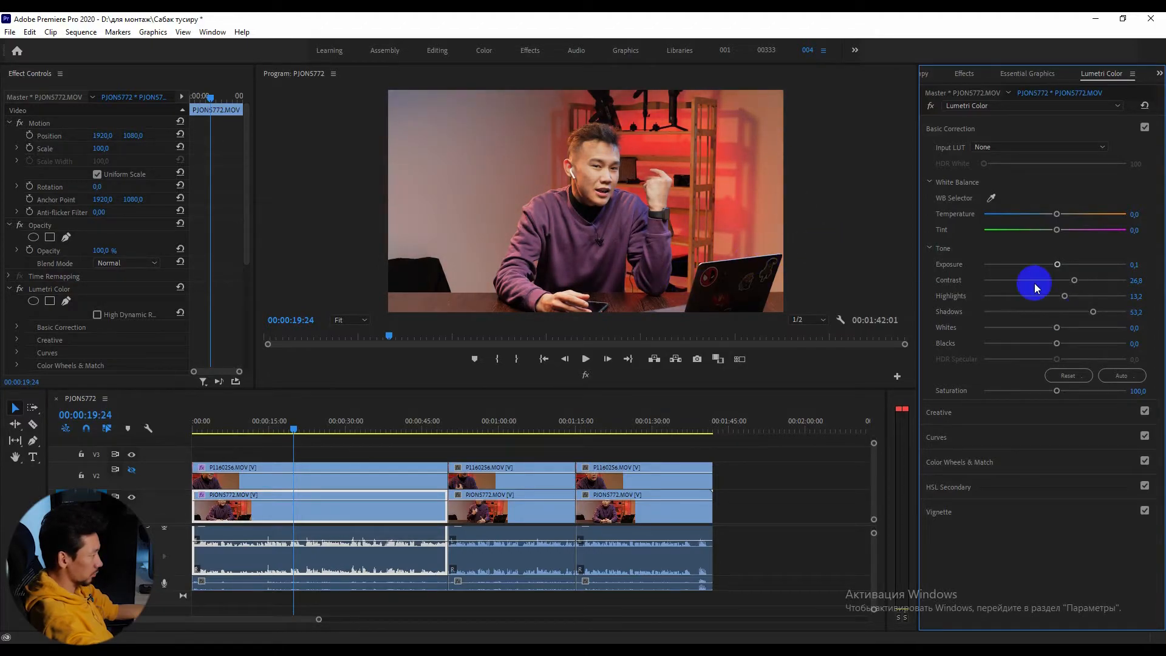
{"action": "left_click_drag", "start_coordinate": [1092, 316], "coordinate": [1056, 317]}
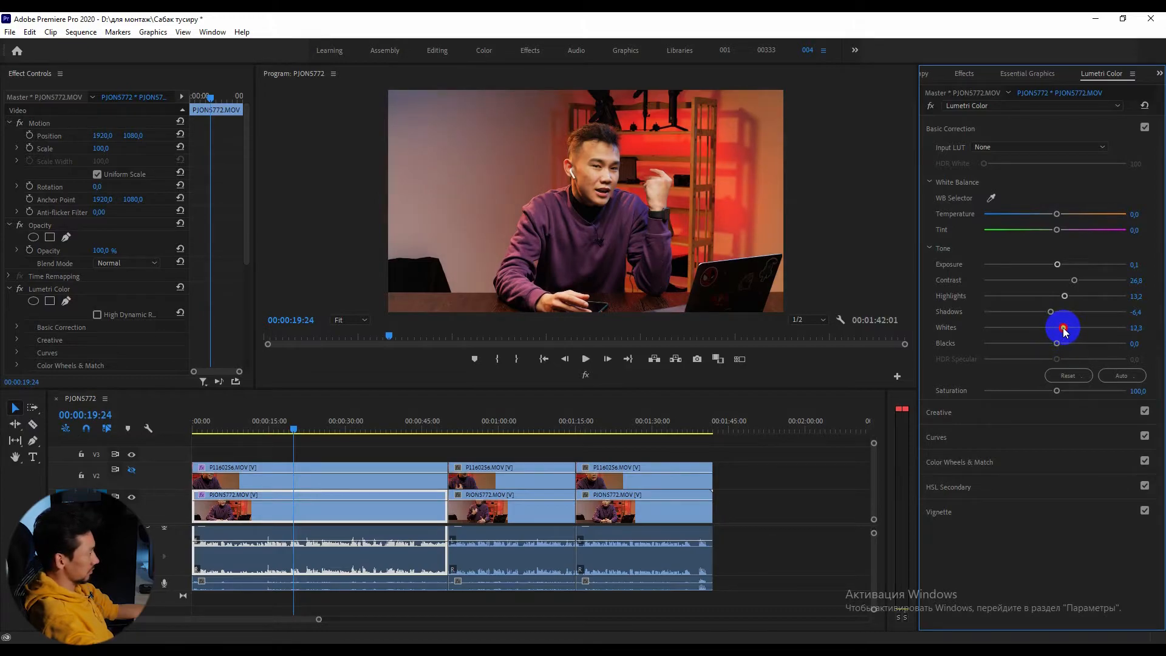
{"action": "left_click_drag", "start_coordinate": [1063, 328], "coordinate": [1063, 328]}
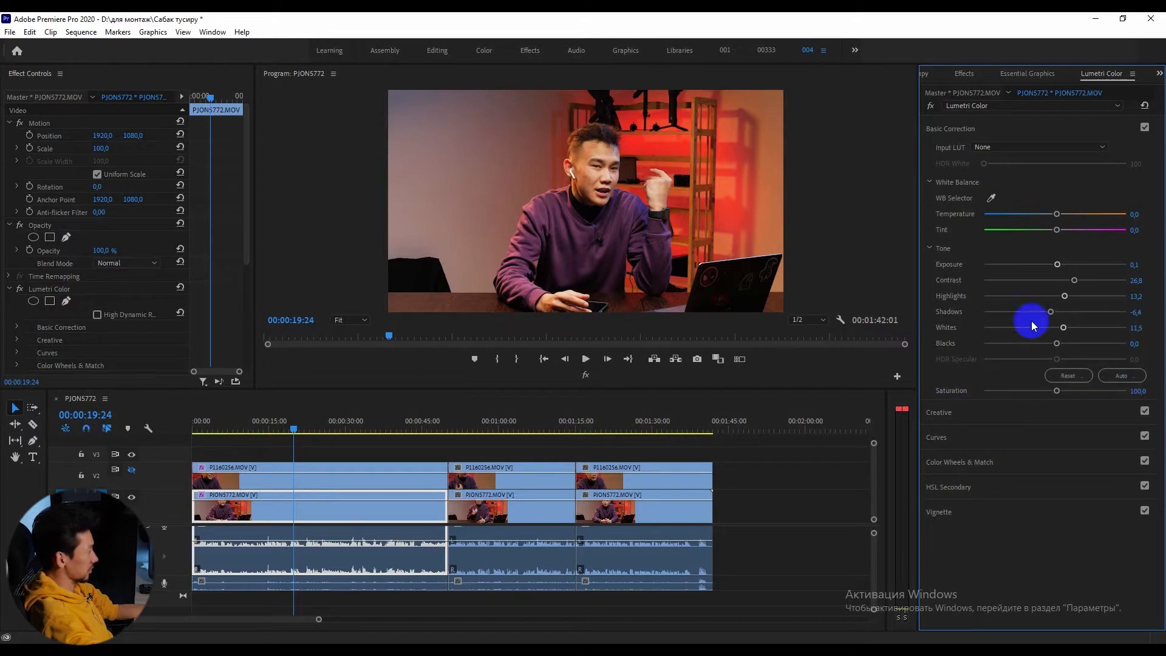
Collapse Basic Correction and review the list of effects applied to the first Video 1 clip
{"action": "left_click", "coordinate": [983, 129]}
{"action": "left_click", "coordinate": [302, 492]}
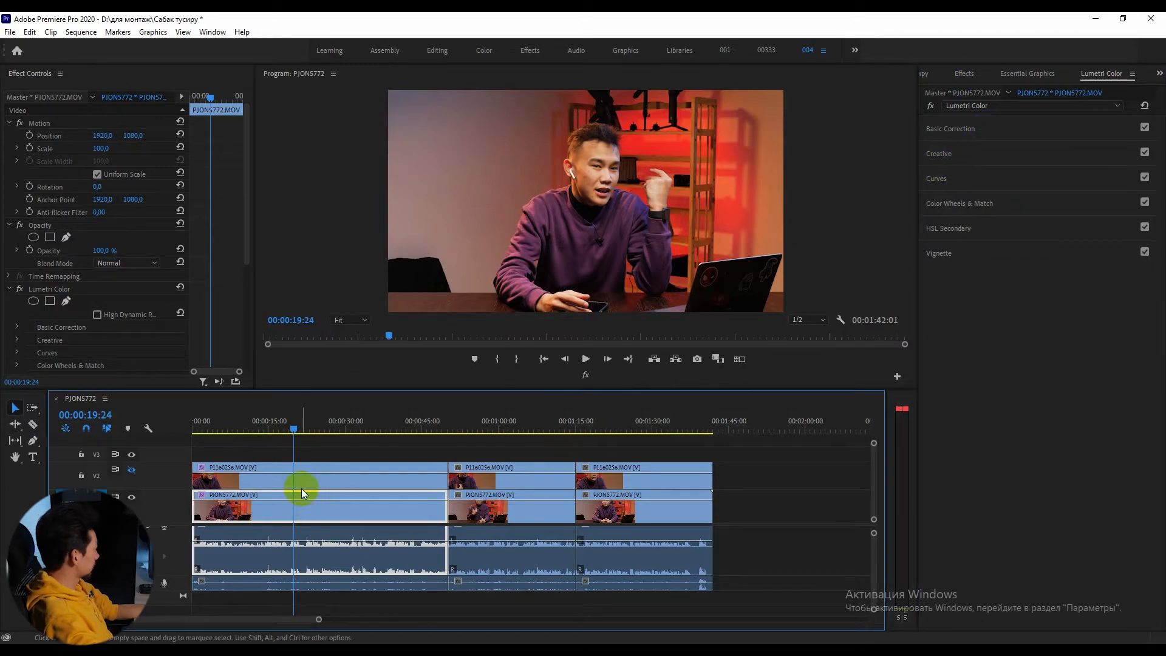
{"action": "scroll", "coordinate": [22, 283], "scroll_direction": "down", "scroll_amount": 3}
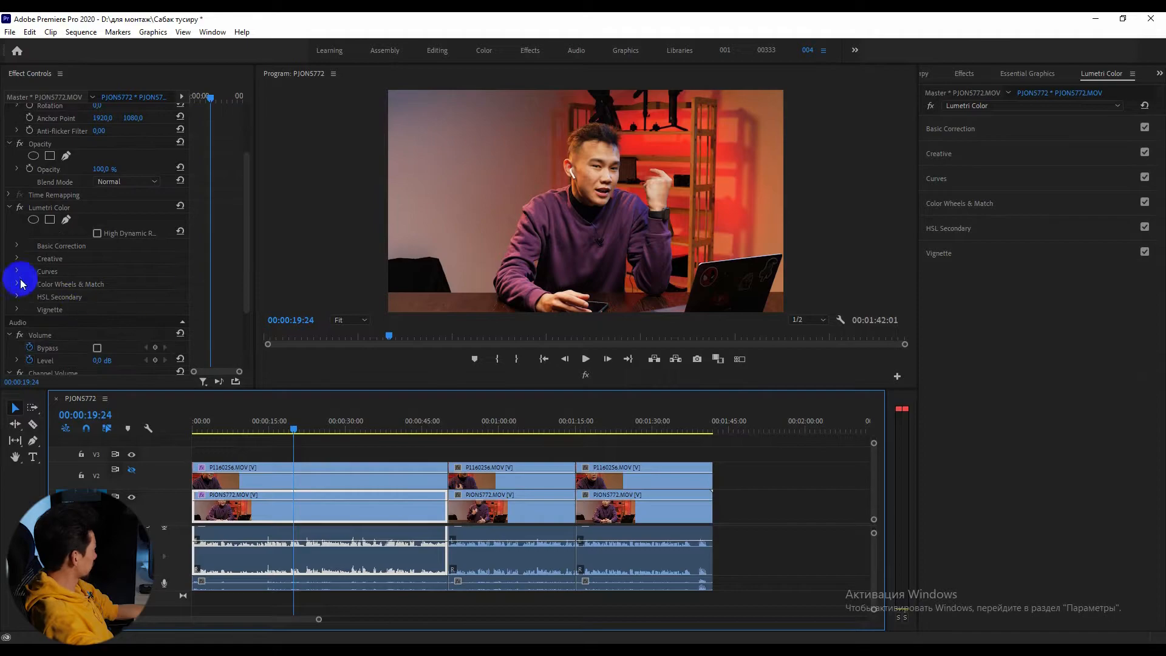
{"action": "scroll", "coordinate": [99, 281], "scroll_direction": "up", "scroll_amount": 2}
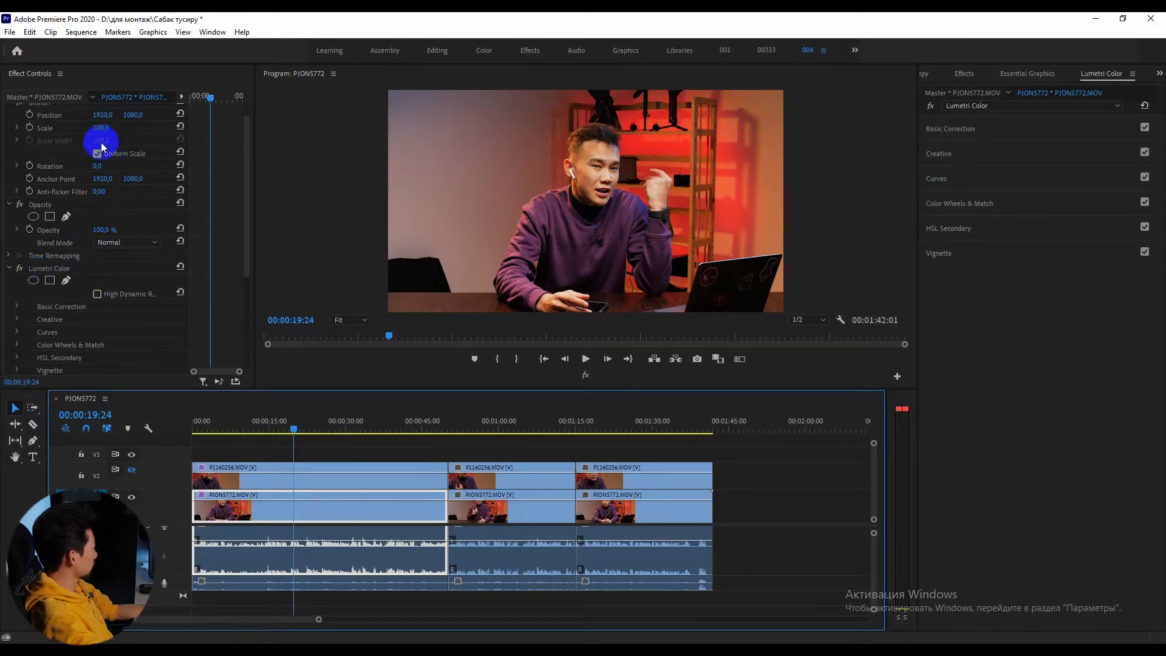
{"action": "scroll", "coordinate": [101, 142], "scroll_direction": "up", "scroll_amount": 1}
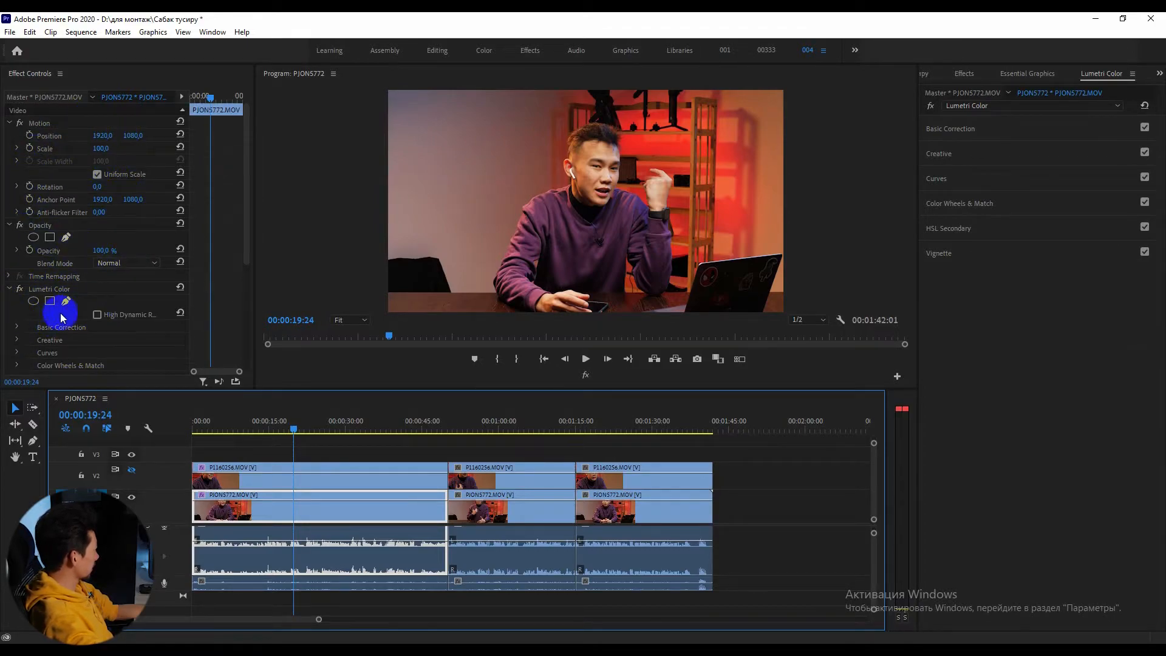
{"action": "scroll", "coordinate": [60, 310], "scroll_direction": "down", "scroll_amount": 1}
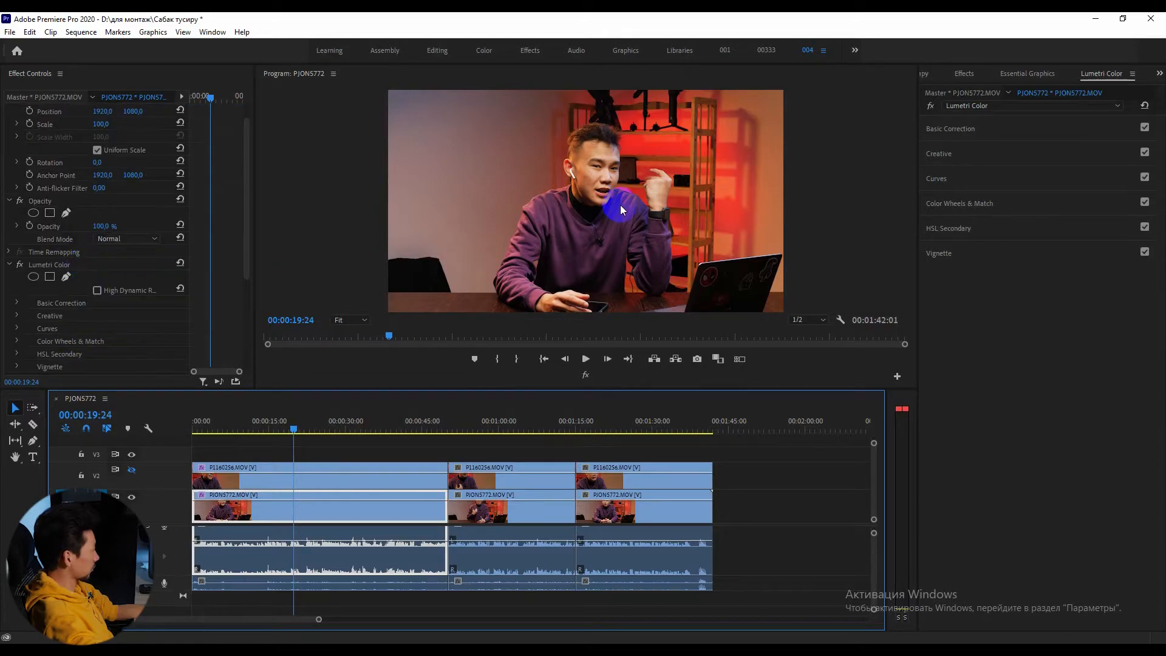
{"action": "scroll", "coordinate": [86, 307], "scroll_direction": "down", "scroll_amount": 5}
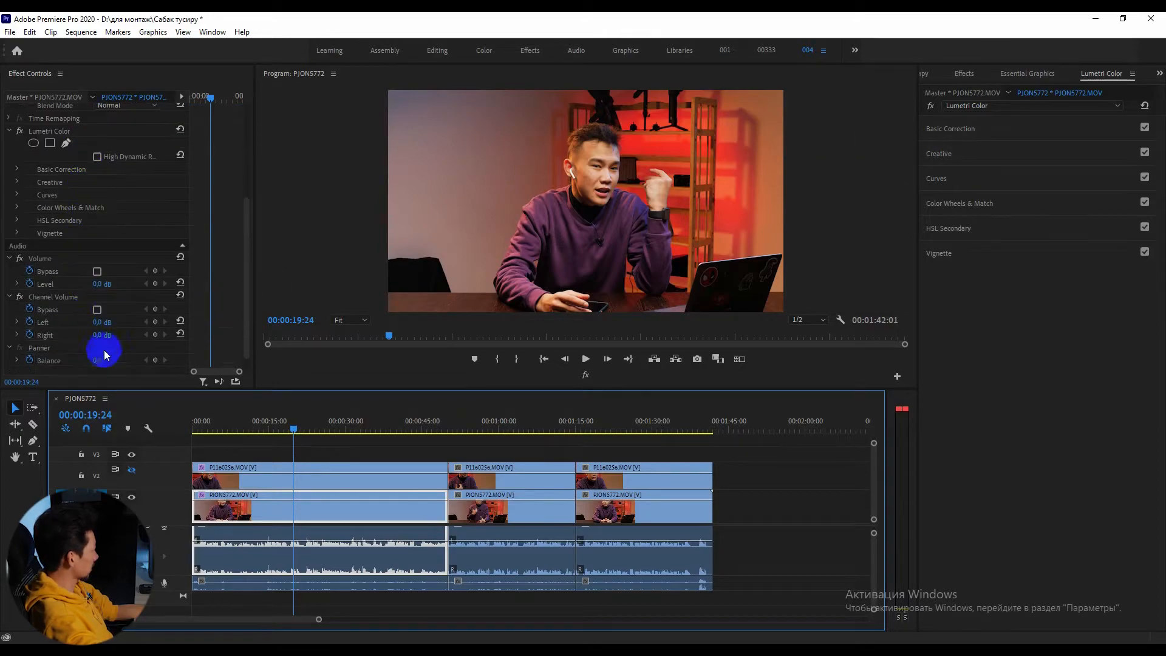
{"action": "scroll", "coordinate": [128, 329], "scroll_direction": "up", "scroll_amount": 6}
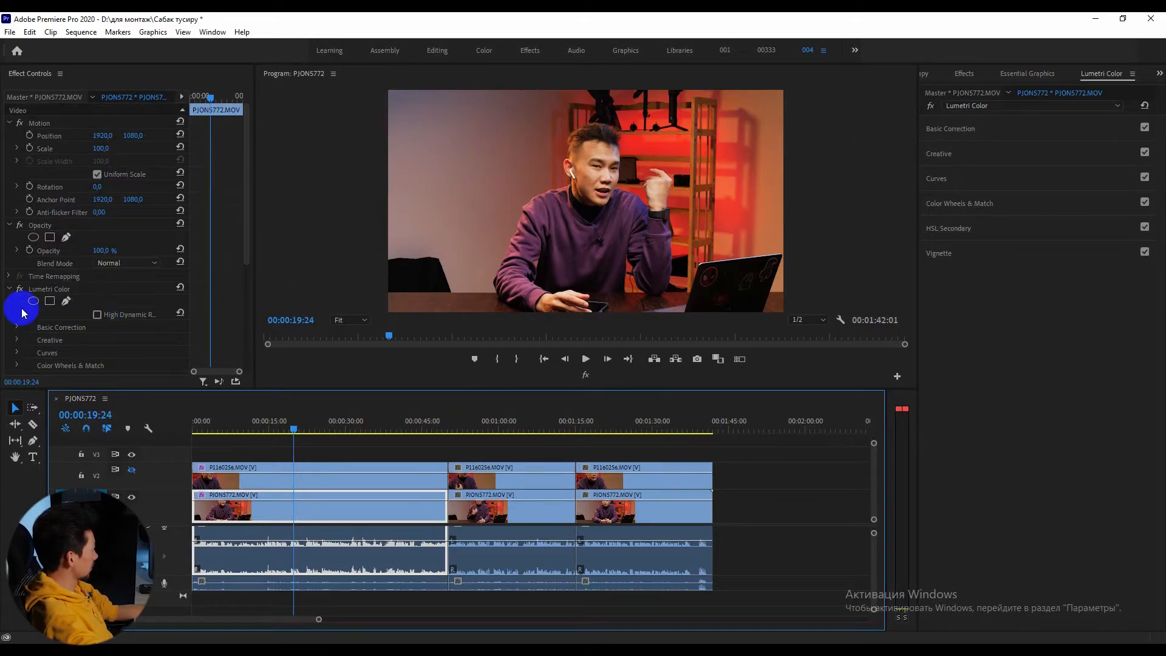
Compare the first Video 1 clip with its Lumetri Color effect switched off and on, leaving the effect enabled
{"action": "left_click", "coordinate": [51, 289]}
{"action": "scroll", "coordinate": [37, 295], "scroll_direction": "down", "scroll_amount": 1}
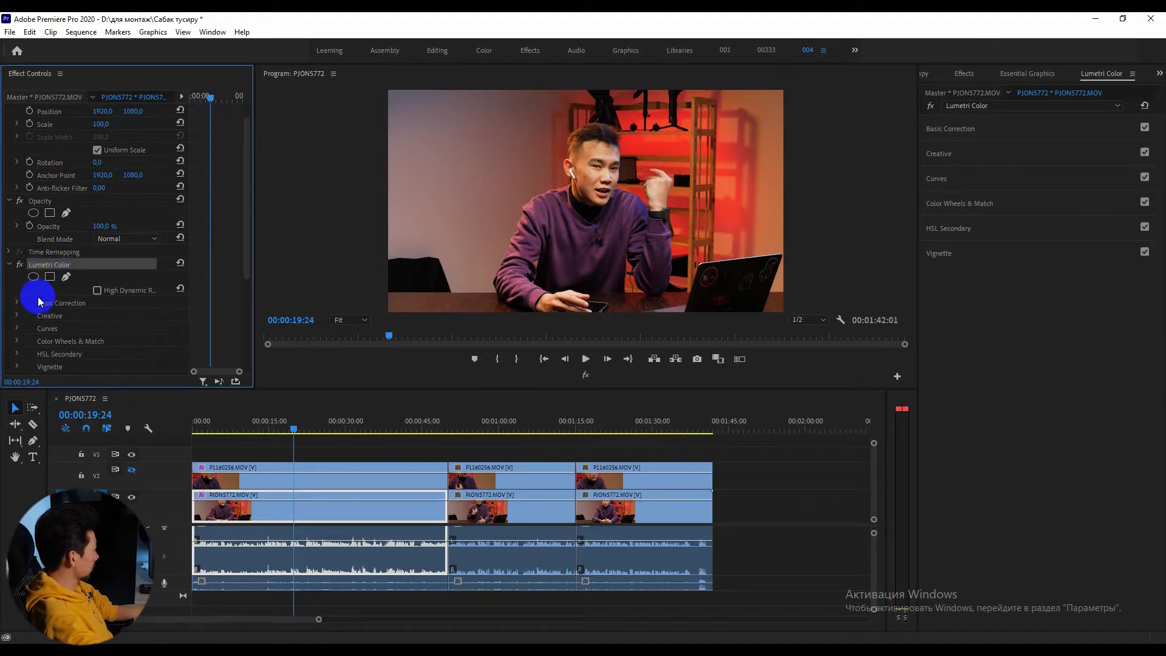
{"action": "left_click", "coordinate": [20, 265]}
{"action": "left_click", "coordinate": [20, 265]}
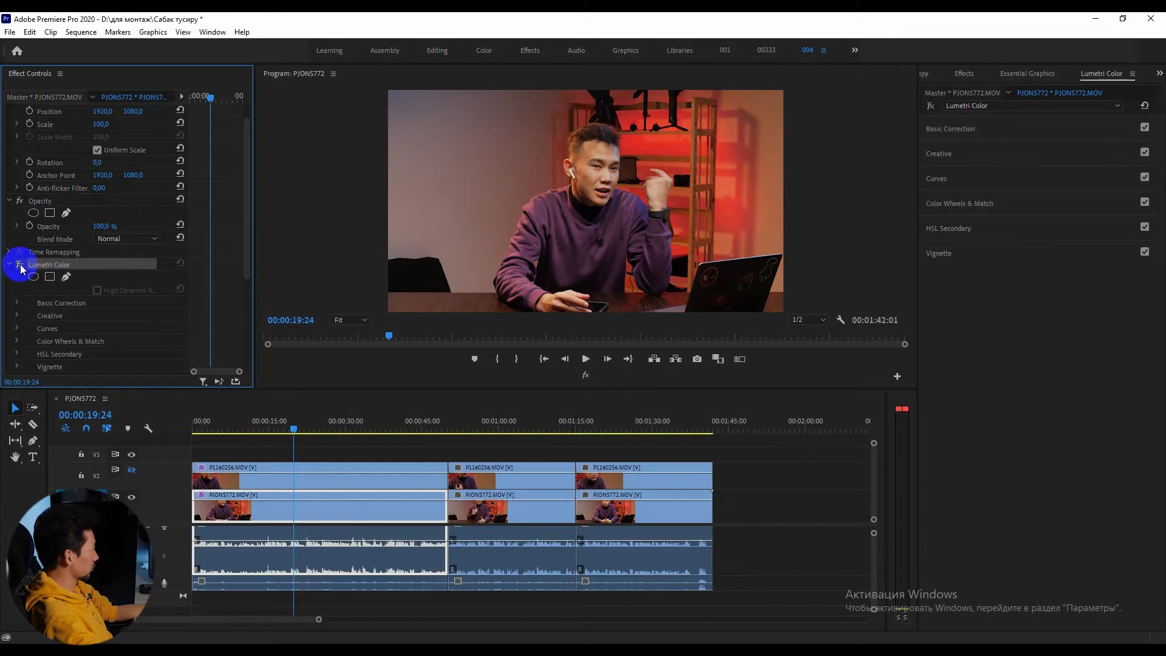
{"action": "left_click", "coordinate": [20, 265]}
{"action": "left_click", "coordinate": [19, 266]}
{"action": "left_click", "coordinate": [19, 266]}
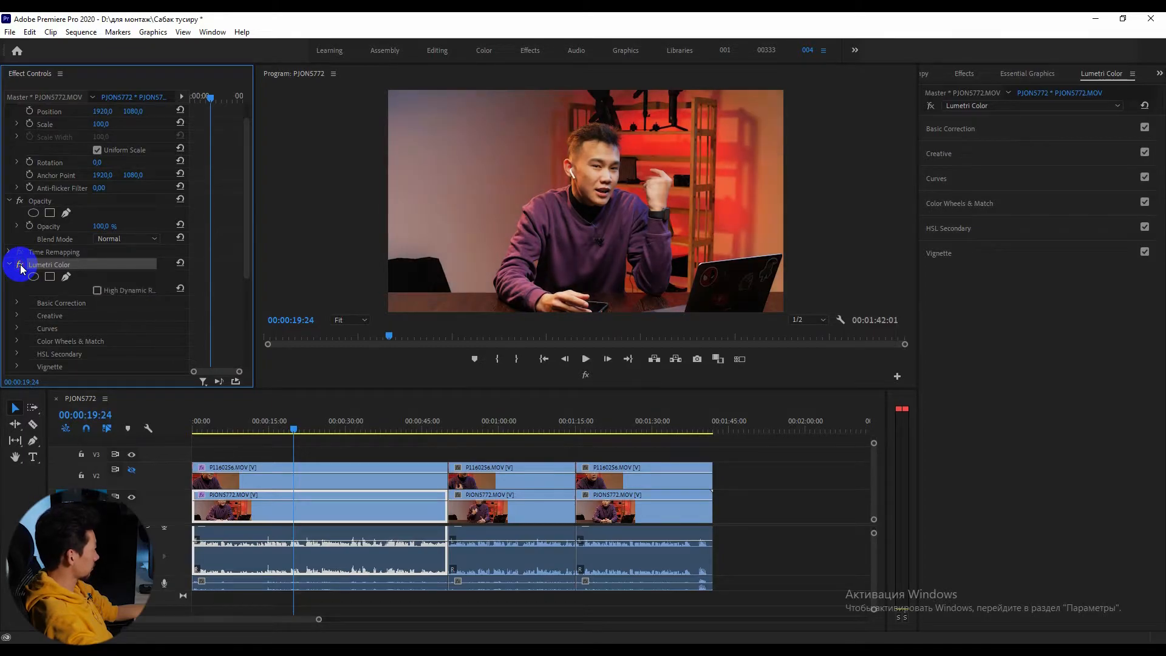
Check the second Video 1 clip's image and Basic Correction settings, and return to the first clip at 00:00:17:21
{"action": "left_click_drag", "start_coordinate": [40, 266], "coordinate": [156, 357]}
{"action": "left_click", "coordinate": [518, 426]}
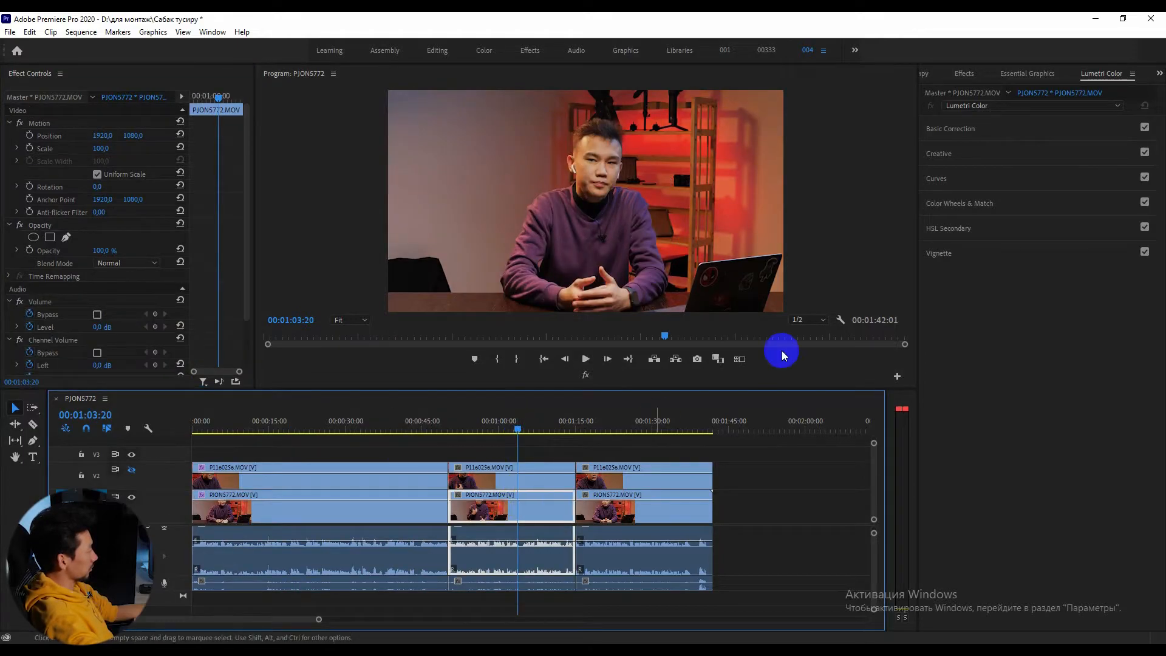
{"action": "left_click", "coordinate": [1008, 129]}
{"action": "left_click", "coordinate": [283, 425]}
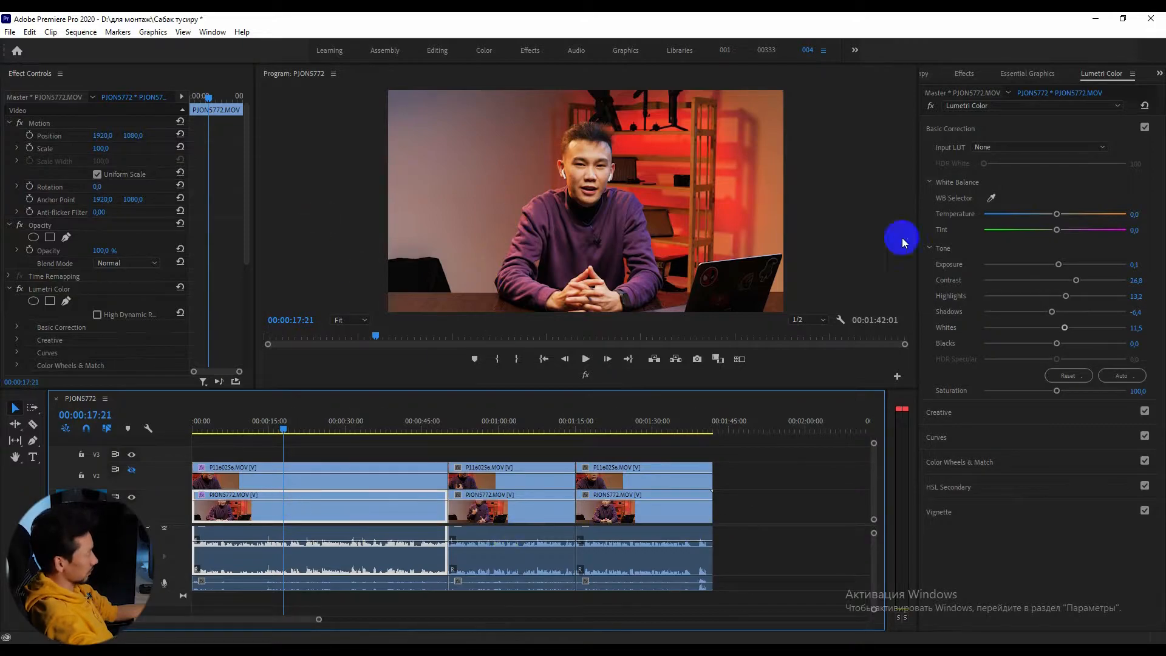
Copy the Lumetri Color effect from the first Video 1 clip onto the other two PJON5772.MOV clips
{"action": "left_click", "coordinate": [52, 291]}
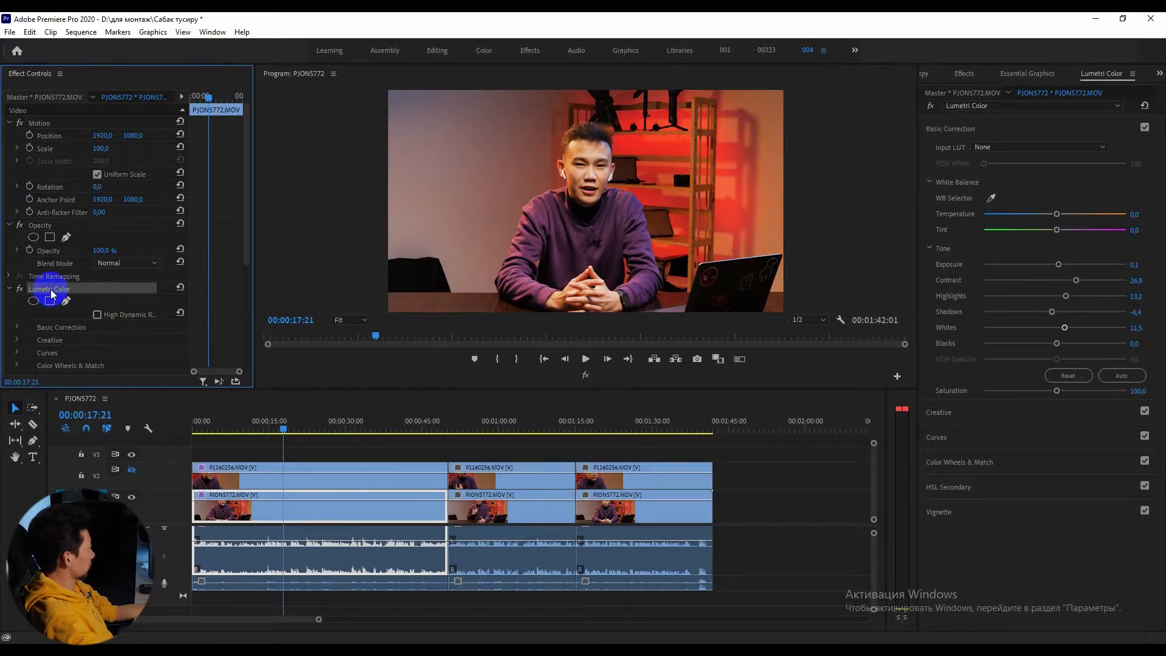
{"action": "key", "text": "ctrl+c"}
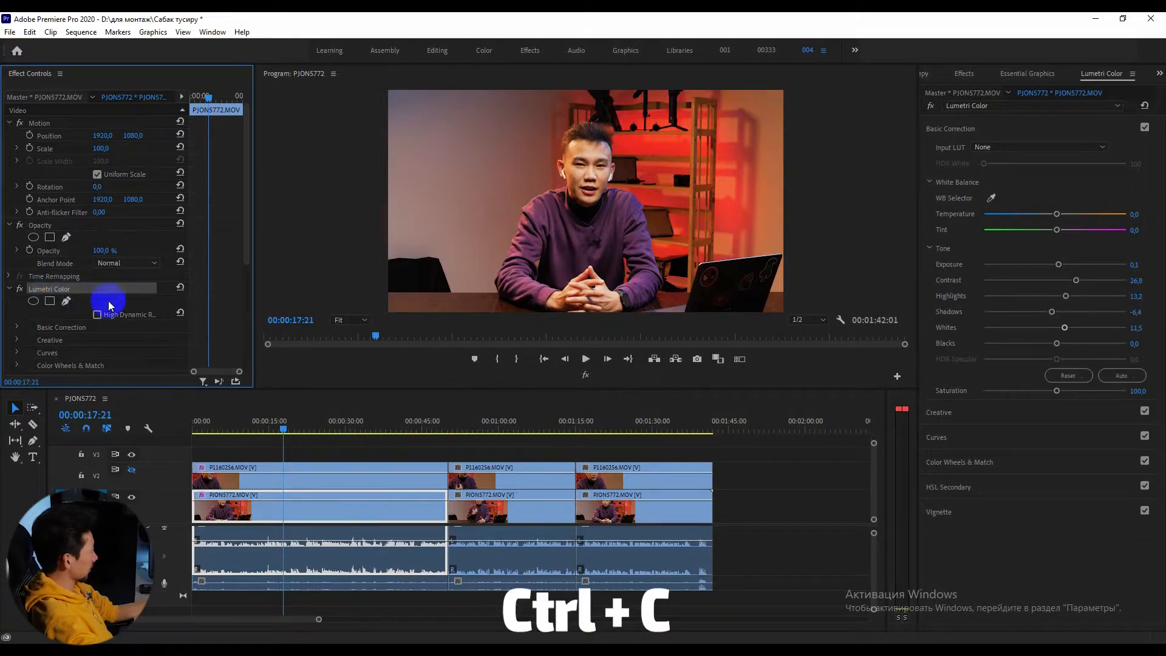
{"action": "left_click_drag", "start_coordinate": [769, 517], "coordinate": [475, 512]}
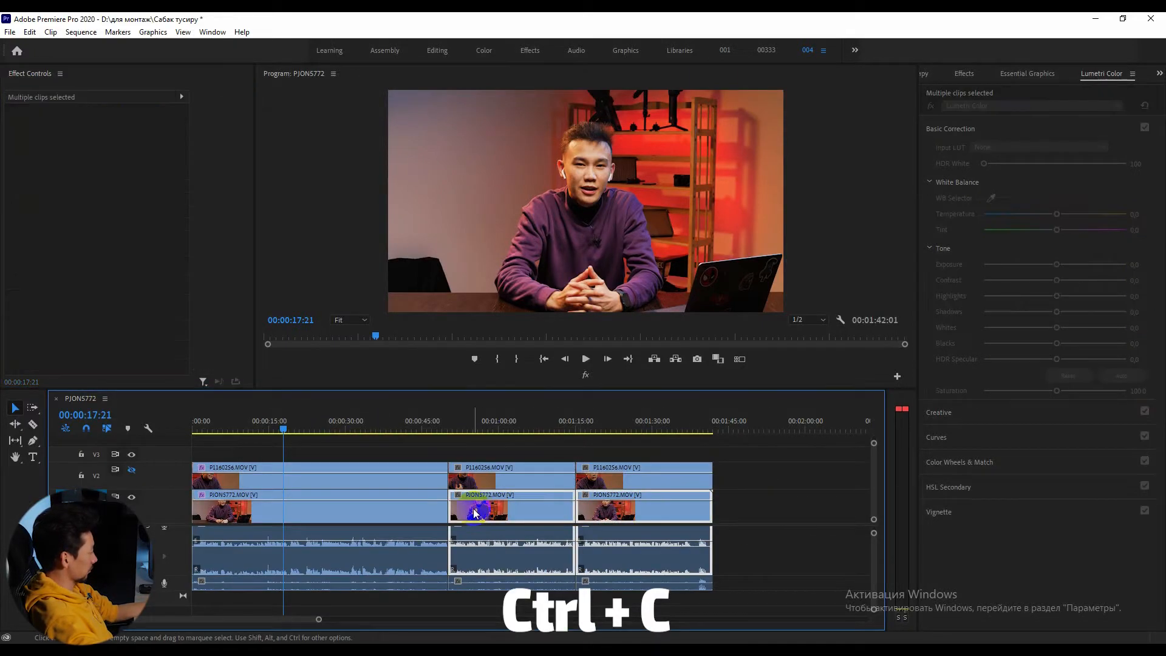
{"action": "key", "text": "ctrl+v"}
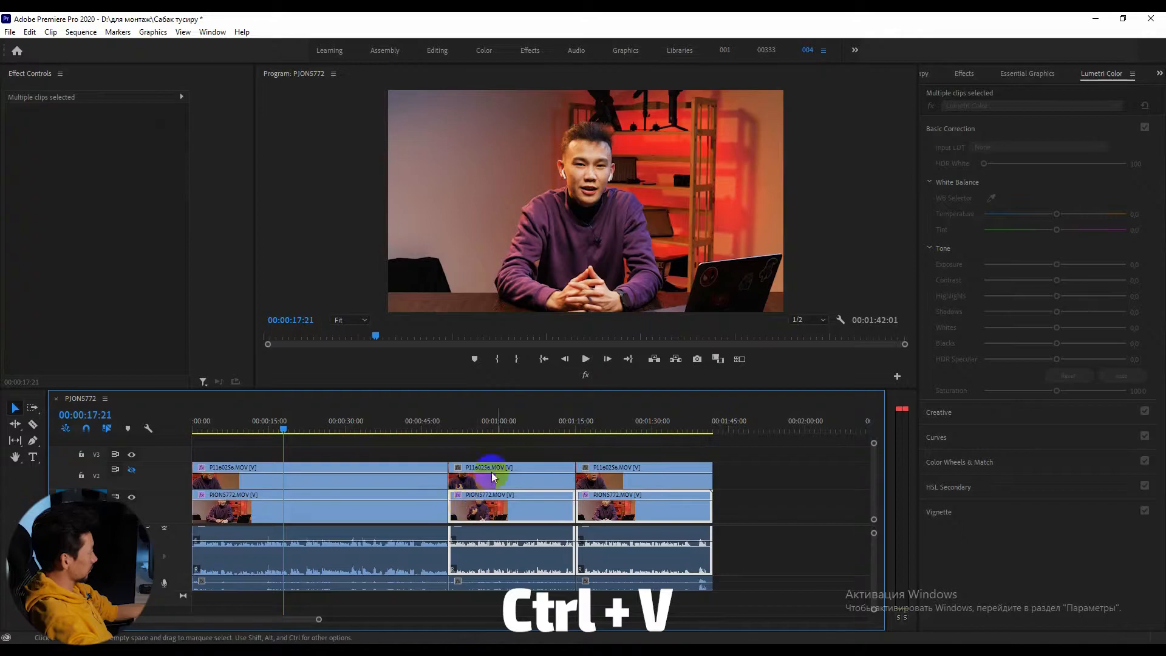
Check the correction on the second and third Video 1 clips, toggling Lumetri Color off and on for the last one
{"action": "left_click", "coordinate": [516, 425]}
{"action": "left_click", "coordinate": [742, 498]}
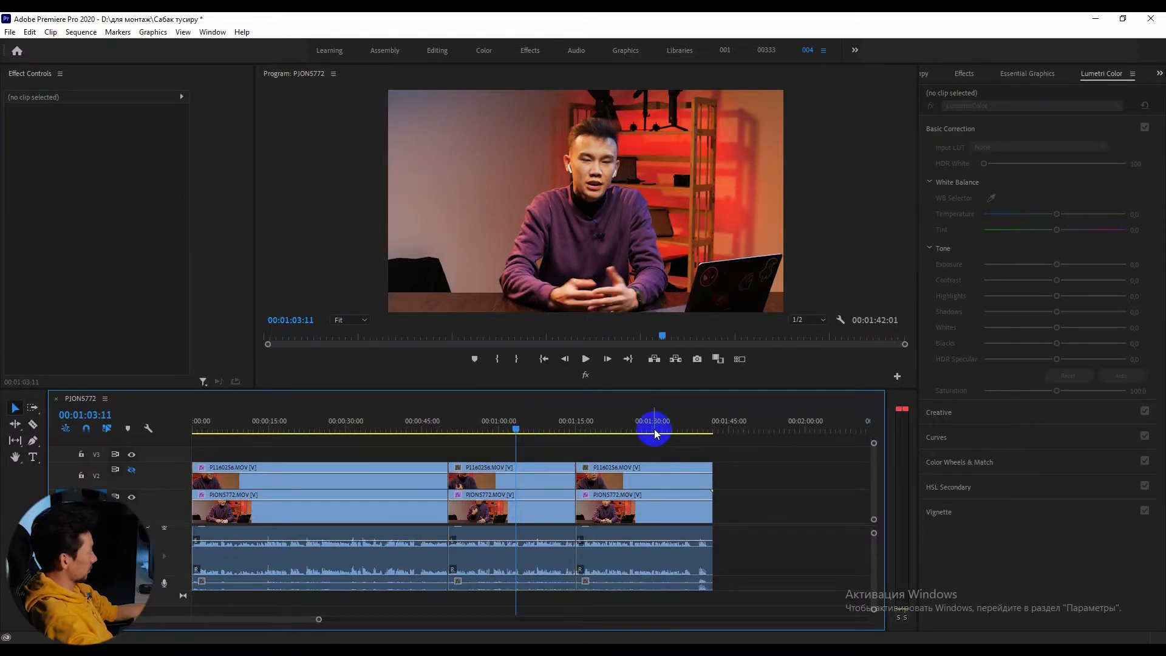
{"action": "left_click", "coordinate": [652, 428]}
{"action": "left_click", "coordinate": [654, 508]}
{"action": "left_click", "coordinate": [20, 289]}
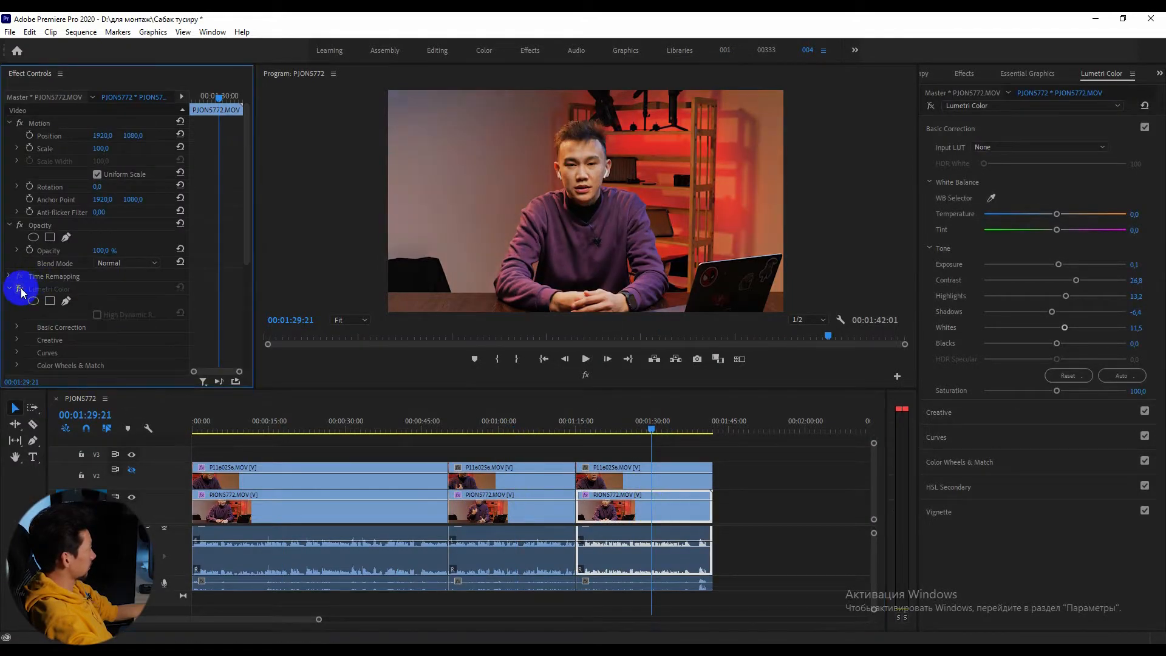
{"action": "left_click", "coordinate": [20, 289]}
Place the playhead at 00:00:12:09 in the first section and turn the Video 2 track output back on
{"action": "left_click", "coordinate": [333, 419]}
{"action": "left_click", "coordinate": [271, 513]}
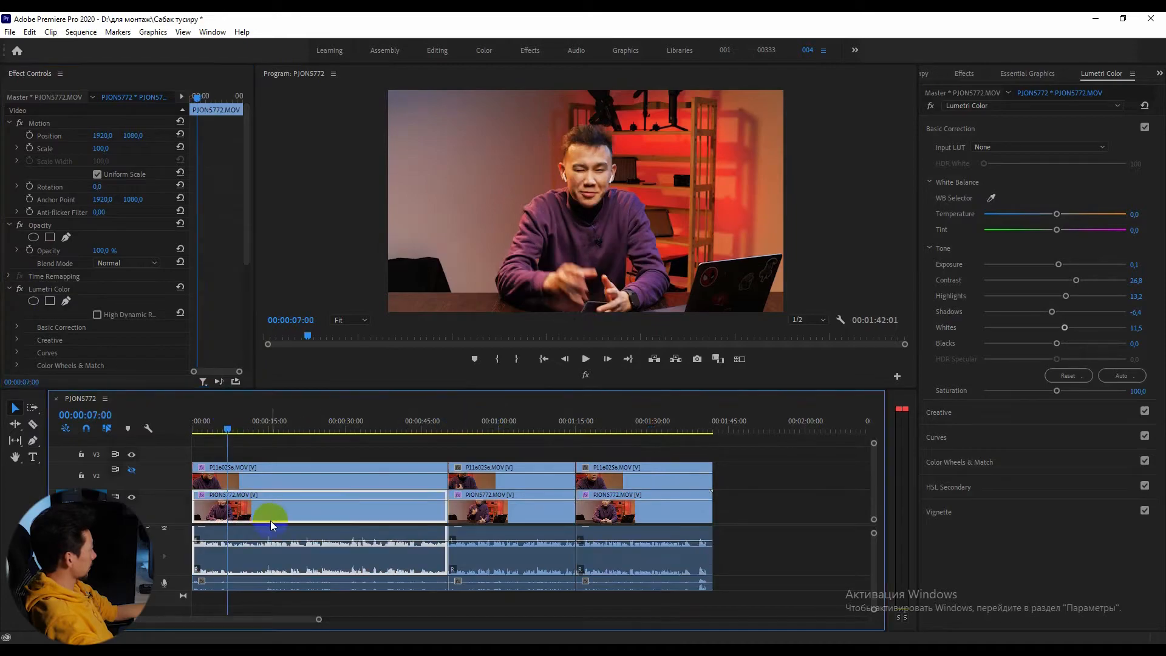
{"action": "left_click", "coordinate": [255, 425]}
{"action": "left_click", "coordinate": [279, 476]}
{"action": "left_click", "coordinate": [305, 510]}
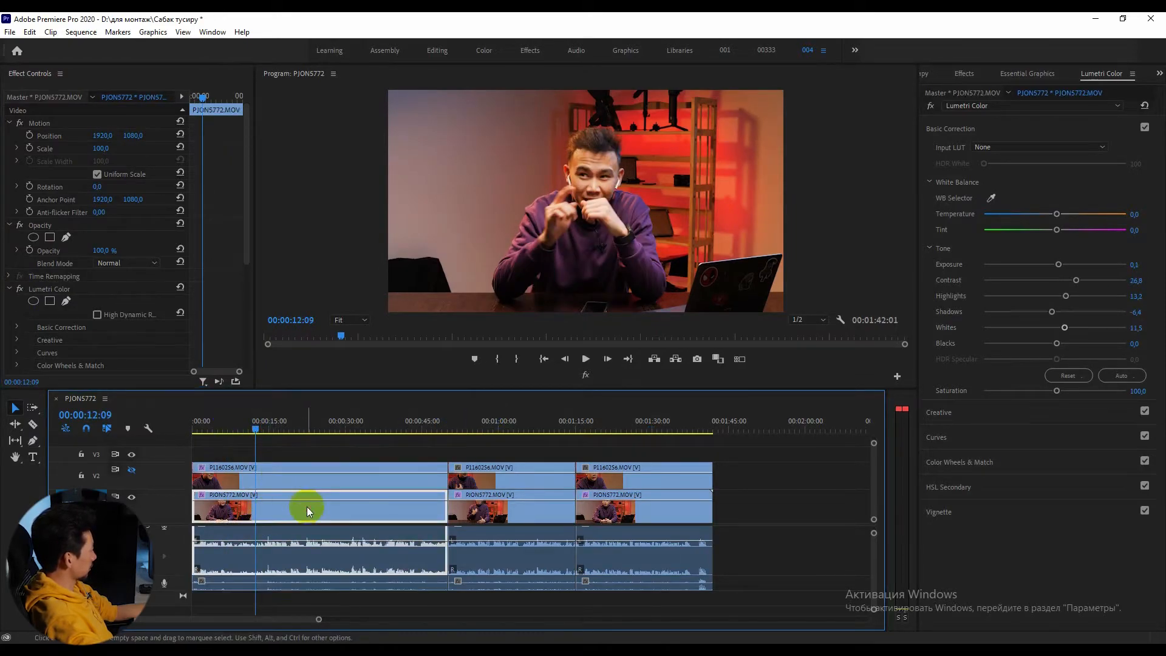
{"action": "left_click", "coordinate": [299, 480]}
{"action": "left_click", "coordinate": [307, 504]}
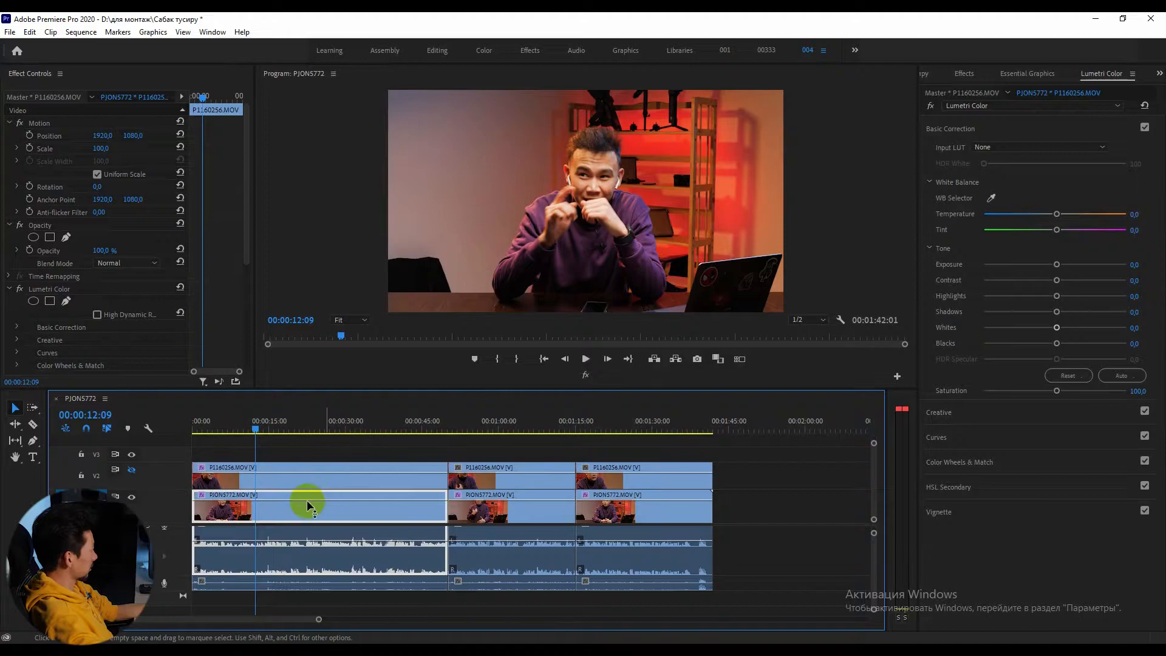
{"action": "left_click", "coordinate": [132, 471]}
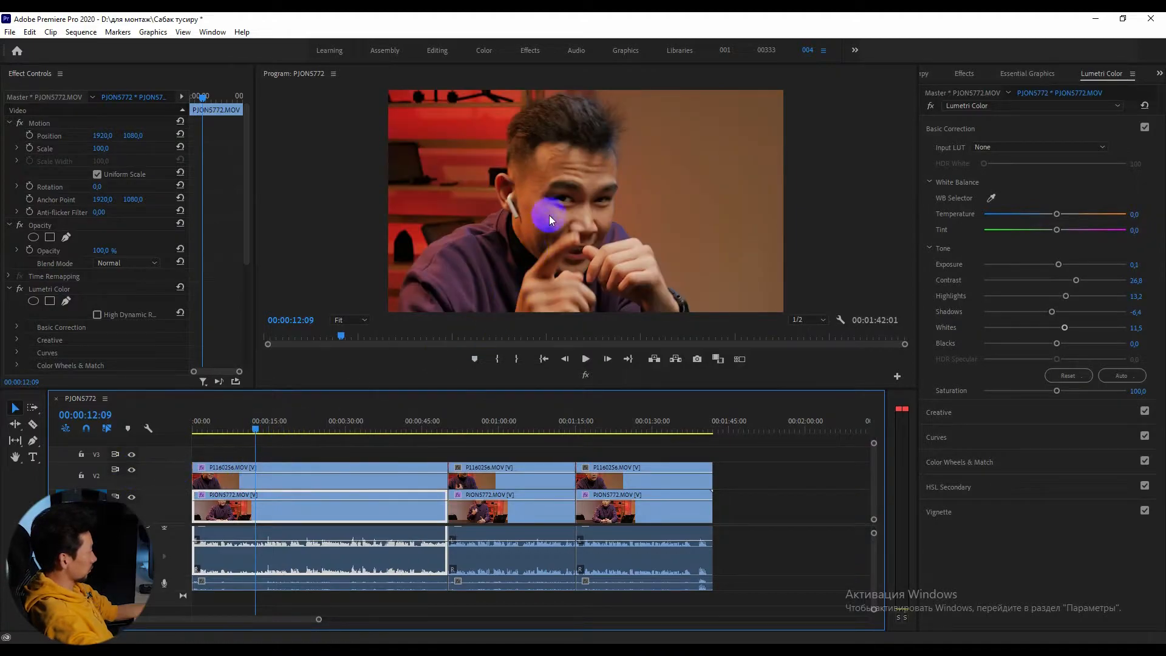
Replace the Lumetri Color effect on the first P1160256.MOV clip with the copied Video 1 correction, and apply it to the other two Video 2 clips
{"action": "left_click", "coordinate": [275, 477]}
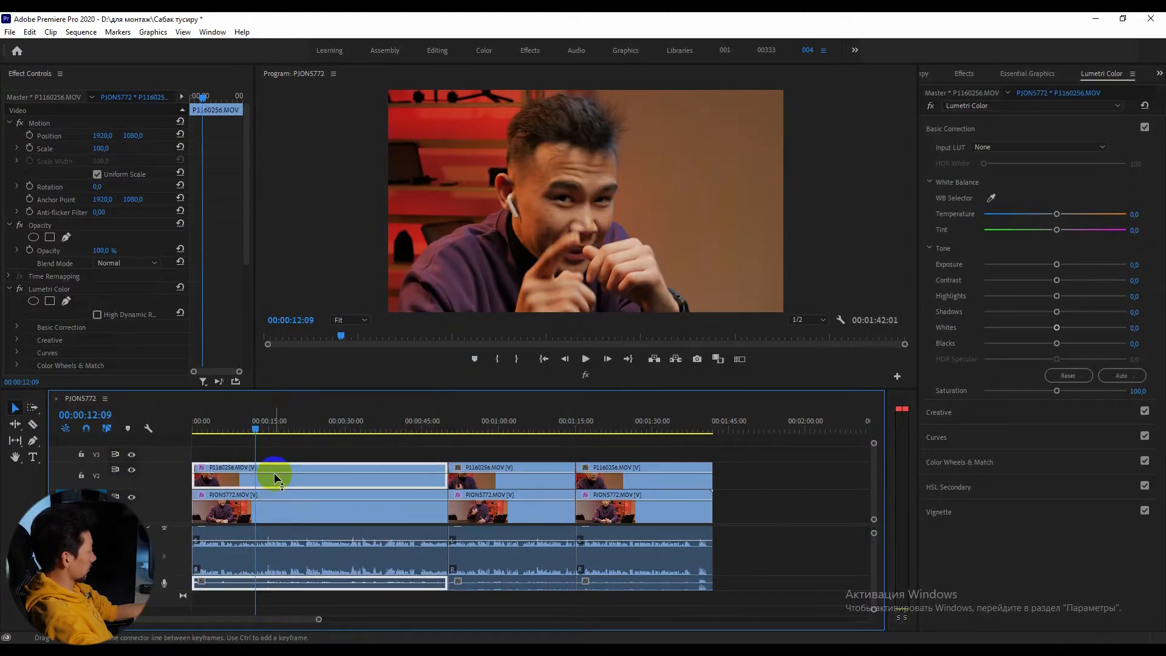
{"action": "left_click", "coordinate": [27, 289]}
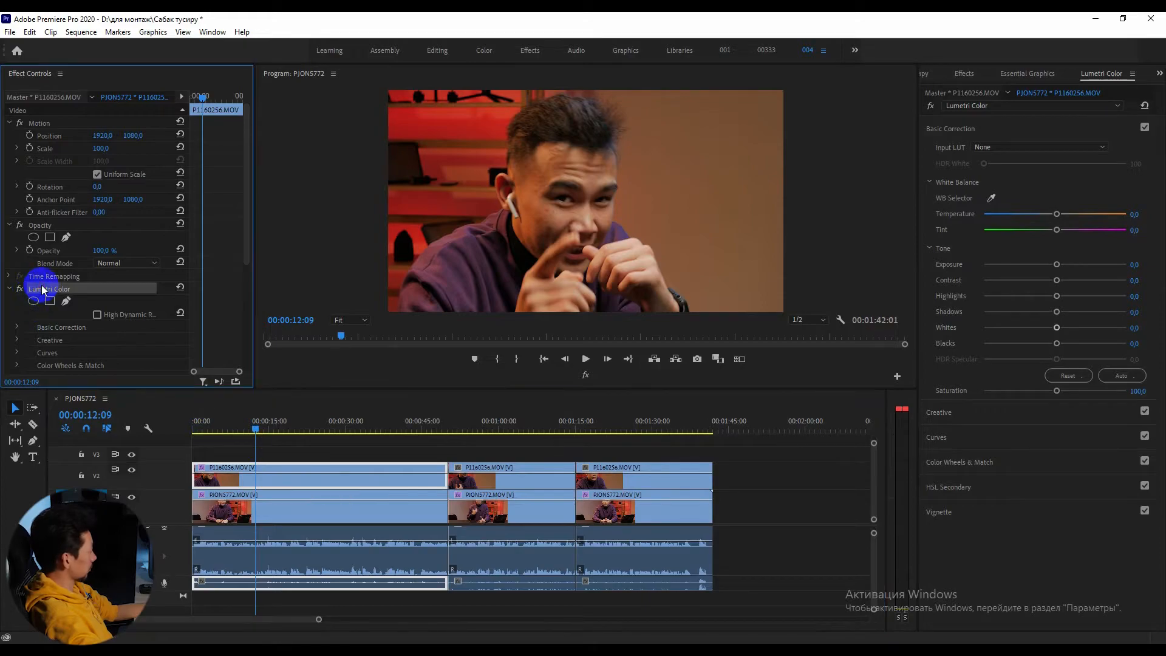
{"action": "key", "text": "Delete"}
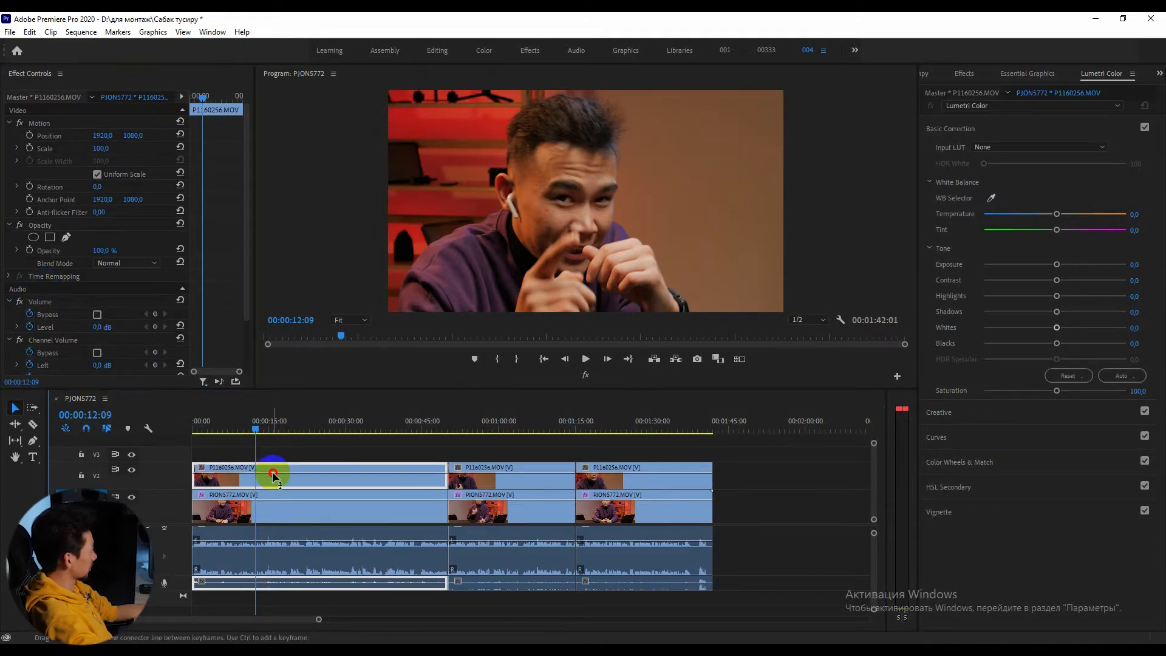
{"action": "left_click", "coordinate": [274, 474]}
{"action": "key", "text": "ctrl+z"}
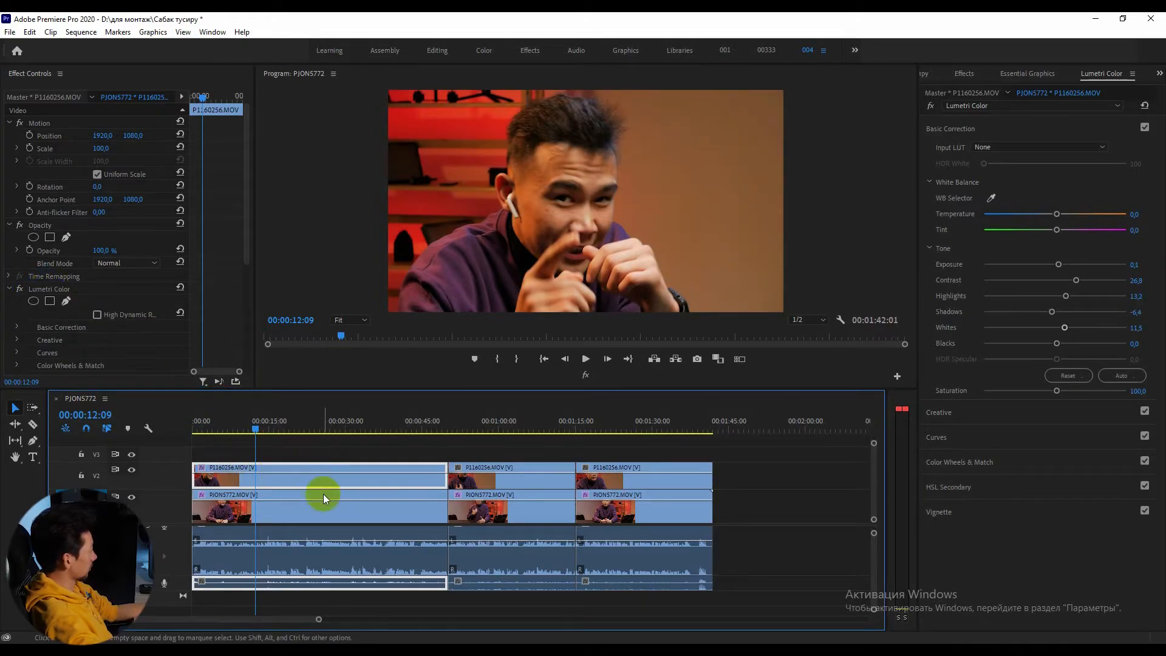
{"action": "left_click", "coordinate": [527, 480]}
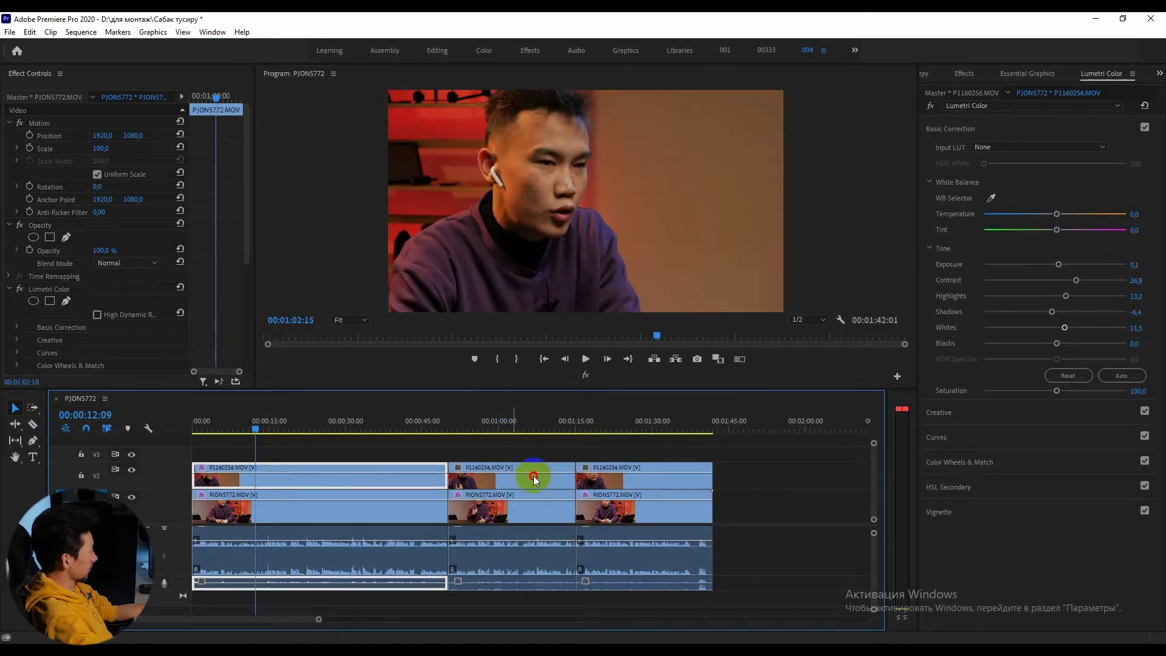
{"action": "left_click_drag", "start_coordinate": [604, 448], "coordinate": [532, 471]}
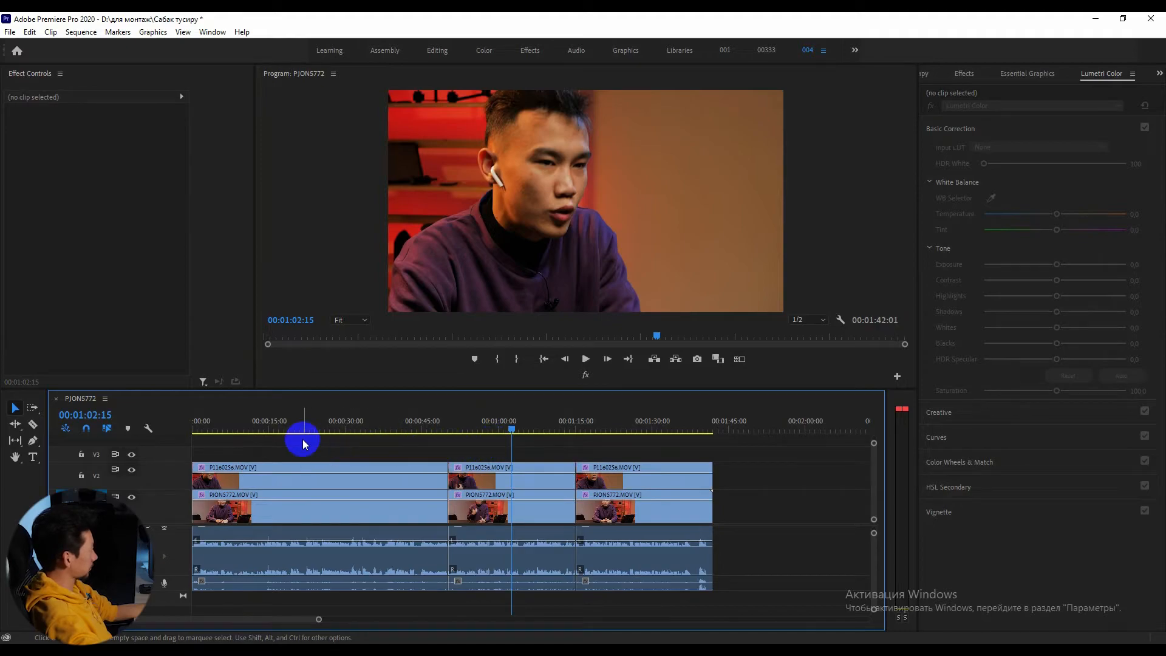
Check the correction on the first Video 2 clip at 00:00:15:02 by toggling Lumetri Color off and on
{"action": "left_click", "coordinate": [269, 425]}
{"action": "left_click", "coordinate": [200, 482]}
{"action": "left_click", "coordinate": [22, 288]}
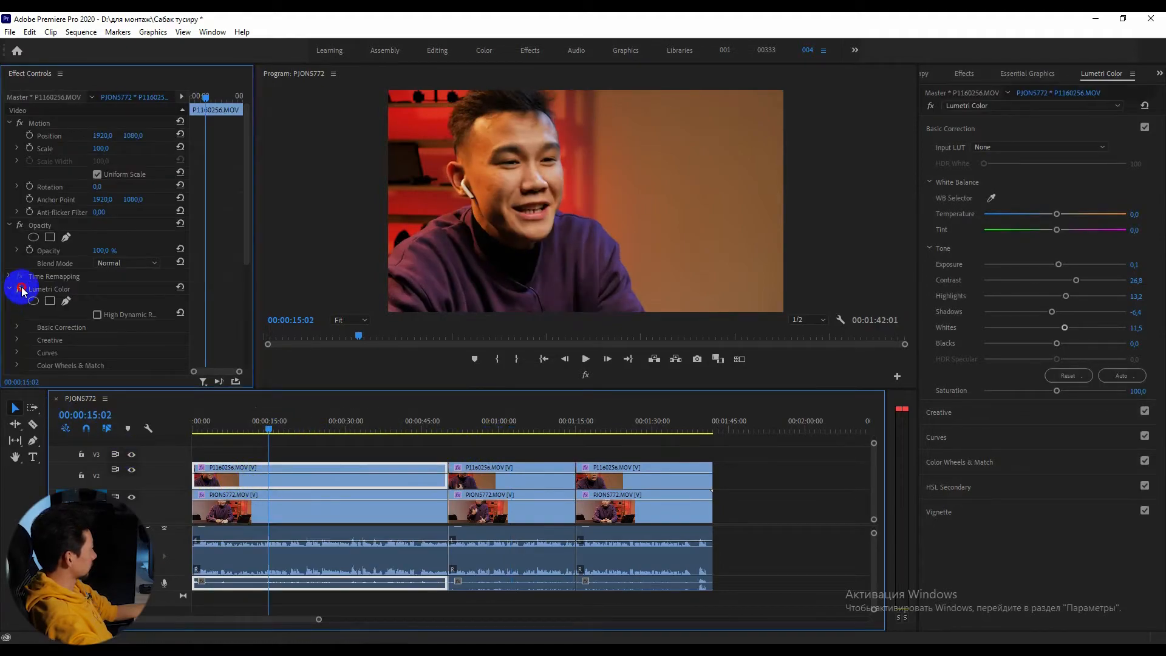
{"action": "left_click", "coordinate": [21, 288]}
{"action": "left_click", "coordinate": [22, 288]}
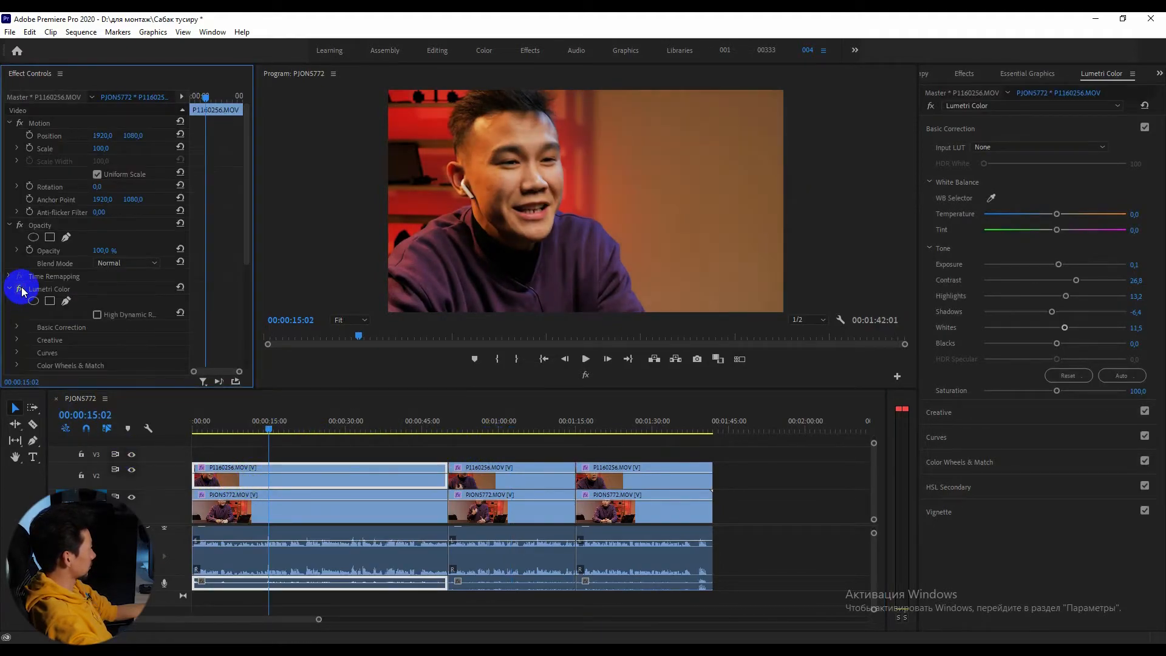
{"action": "left_click", "coordinate": [295, 444]}
{"action": "left_click", "coordinate": [296, 444]}
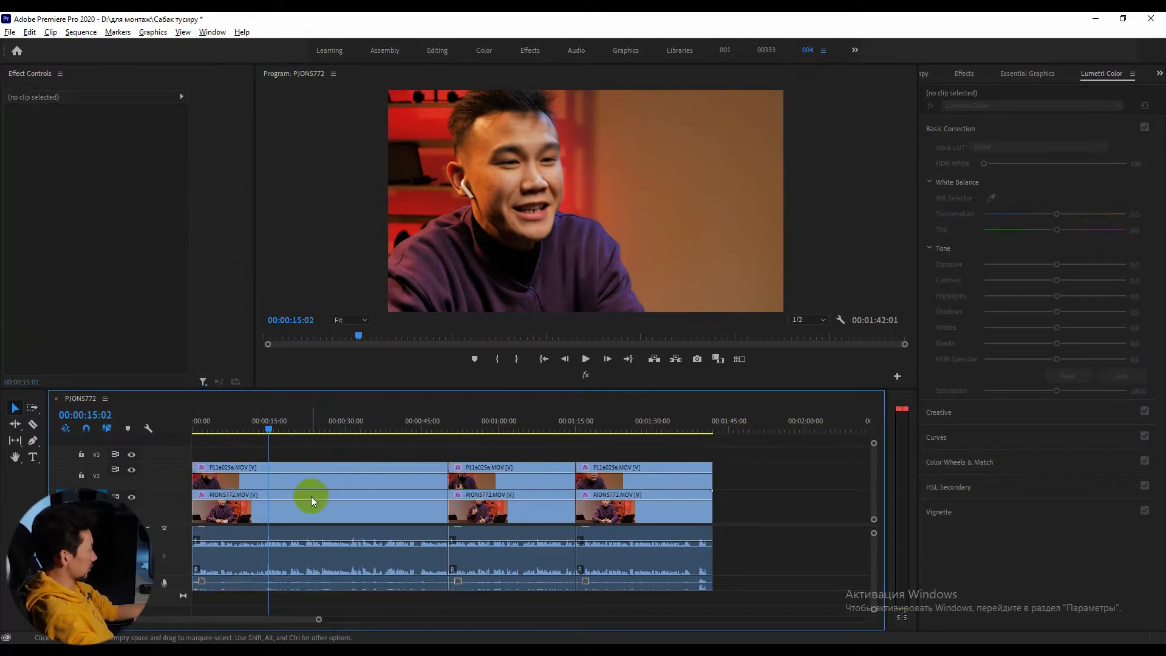
{"action": "scroll", "coordinate": [311, 495], "scroll_direction": "up", "scroll_amount": 1}
{"action": "scroll", "coordinate": [315, 486], "scroll_direction": "up", "scroll_amount": 1}
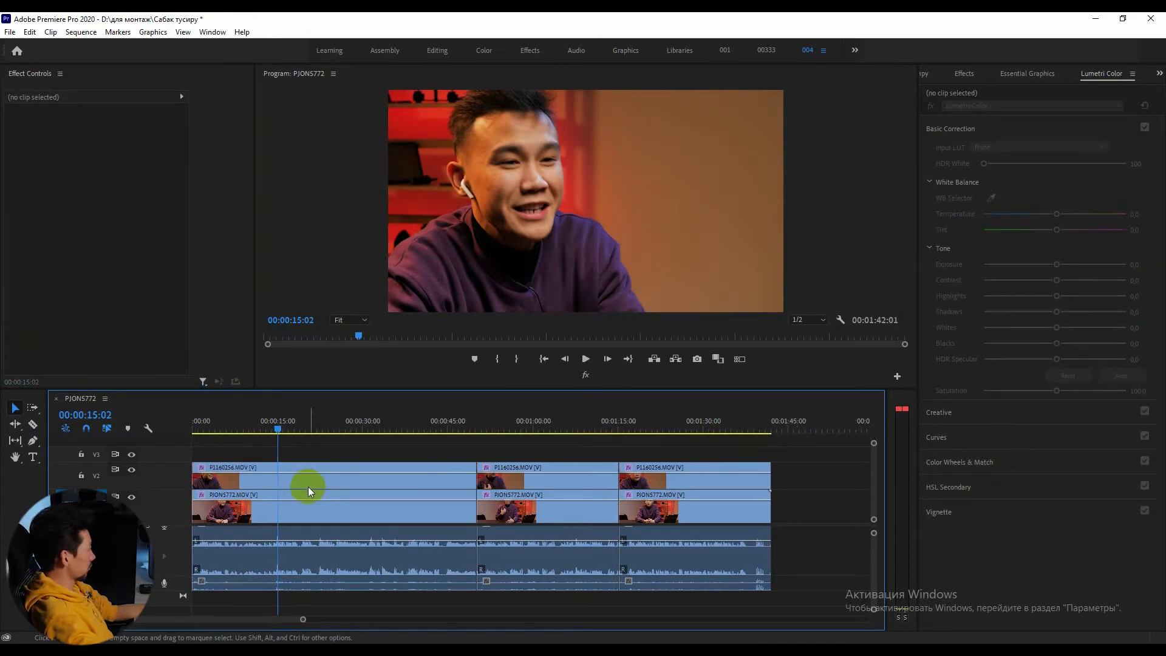
{"action": "left_click_drag", "start_coordinate": [798, 460], "coordinate": [236, 514]}
{"action": "left_click", "coordinate": [562, 442]}
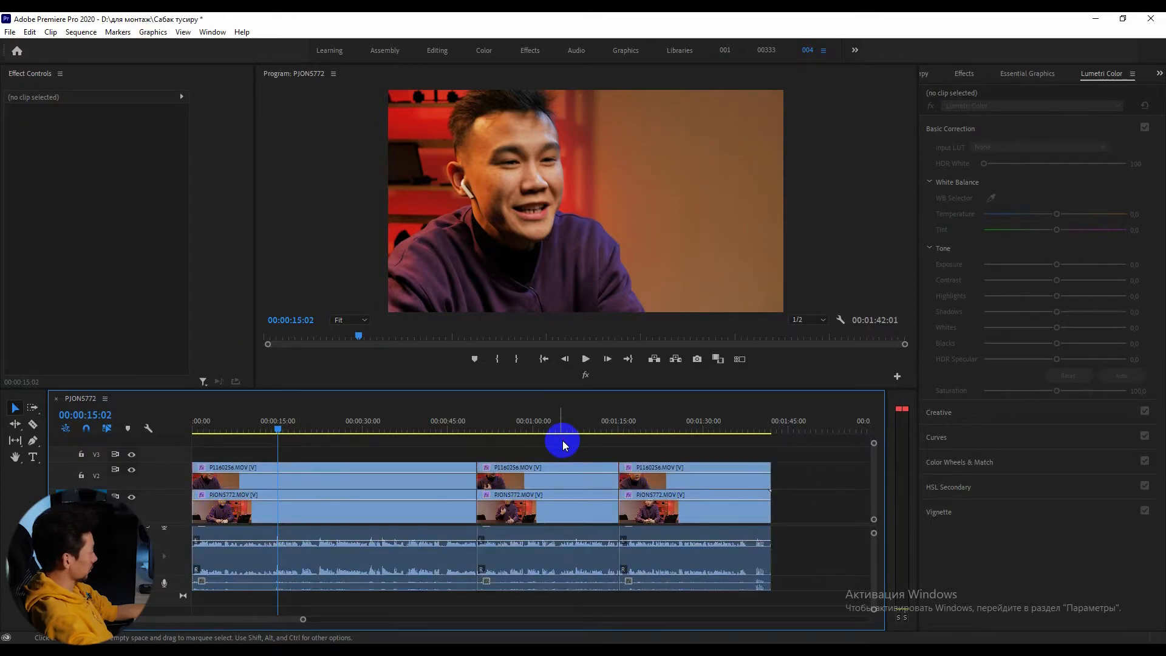
Place the playhead at 00:00:02:01 and compare both cameras by toggling the Video 2 track output, leaving it off
{"action": "left_click", "coordinate": [209, 446]}
{"action": "scroll", "coordinate": [212, 479], "scroll_direction": "up", "scroll_amount": 1}
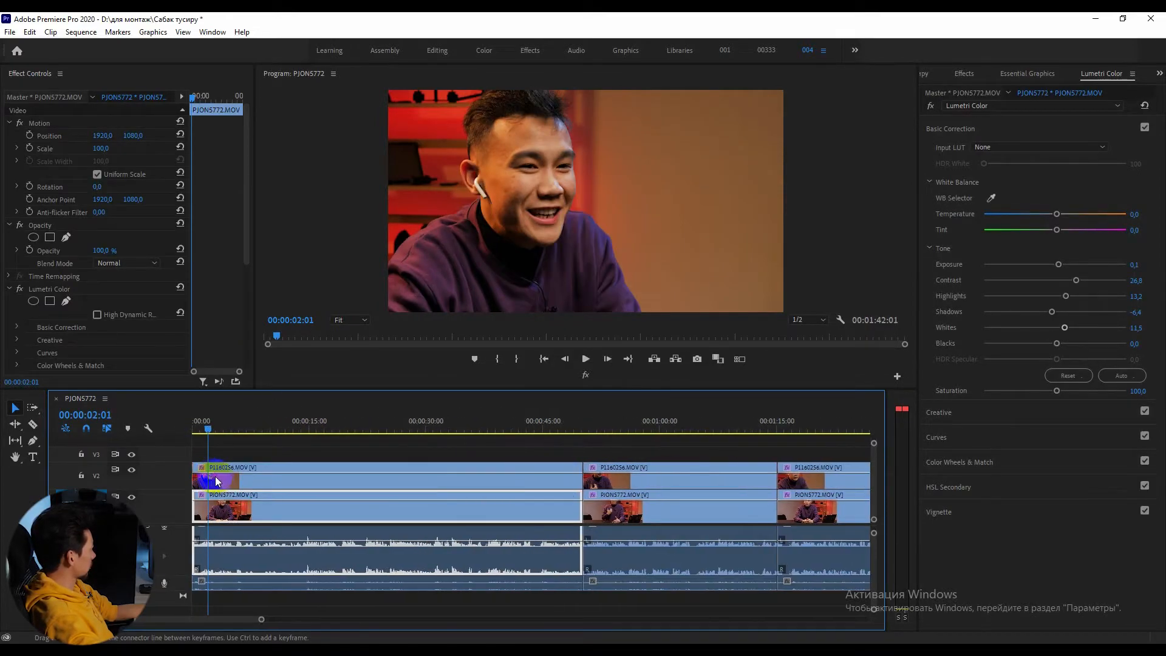
{"action": "left_click", "coordinate": [230, 481]}
{"action": "left_click", "coordinate": [237, 514]}
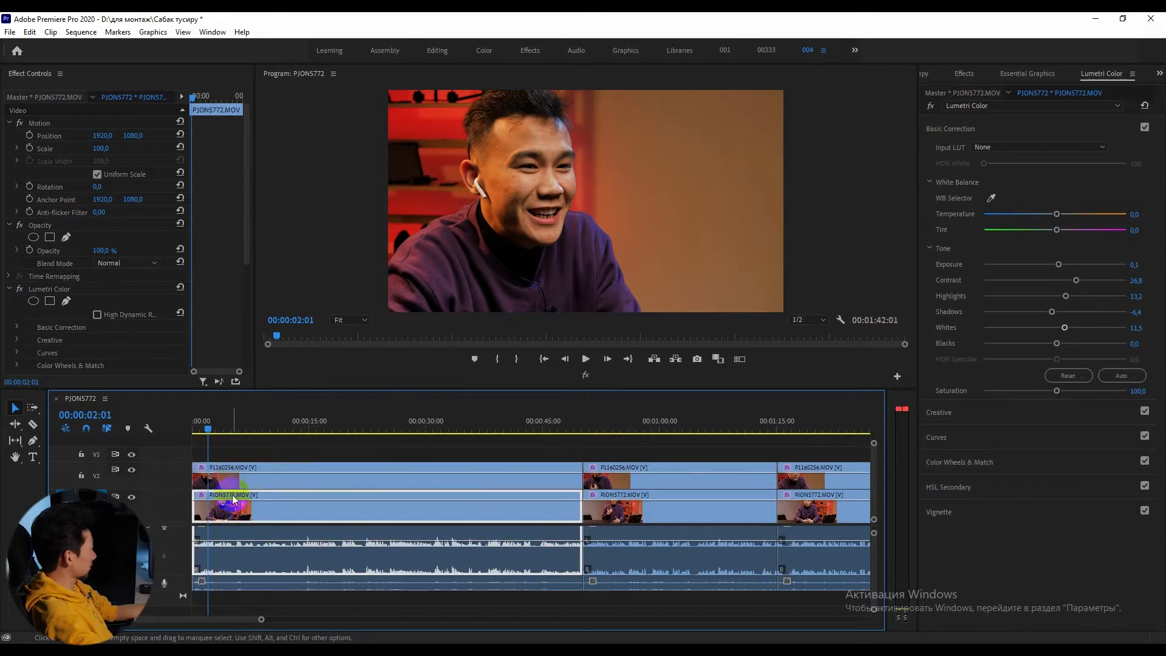
{"action": "left_click", "coordinate": [131, 471]}
{"action": "left_click", "coordinate": [131, 472]}
{"action": "left_click", "coordinate": [131, 472]}
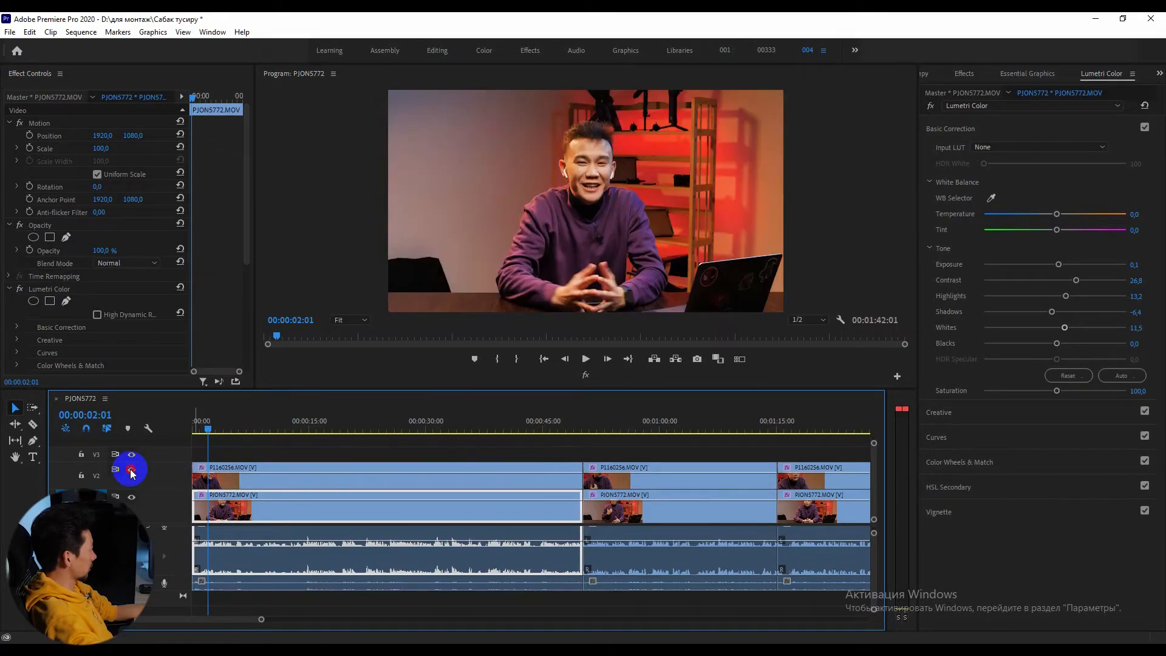
{"action": "left_click", "coordinate": [131, 472]}
{"action": "left_click", "coordinate": [131, 471]}
Nest all the clips of both cameras into one sequence named Multicam 1
{"action": "scroll", "coordinate": [586, 510], "scroll_direction": "down", "scroll_amount": 3}
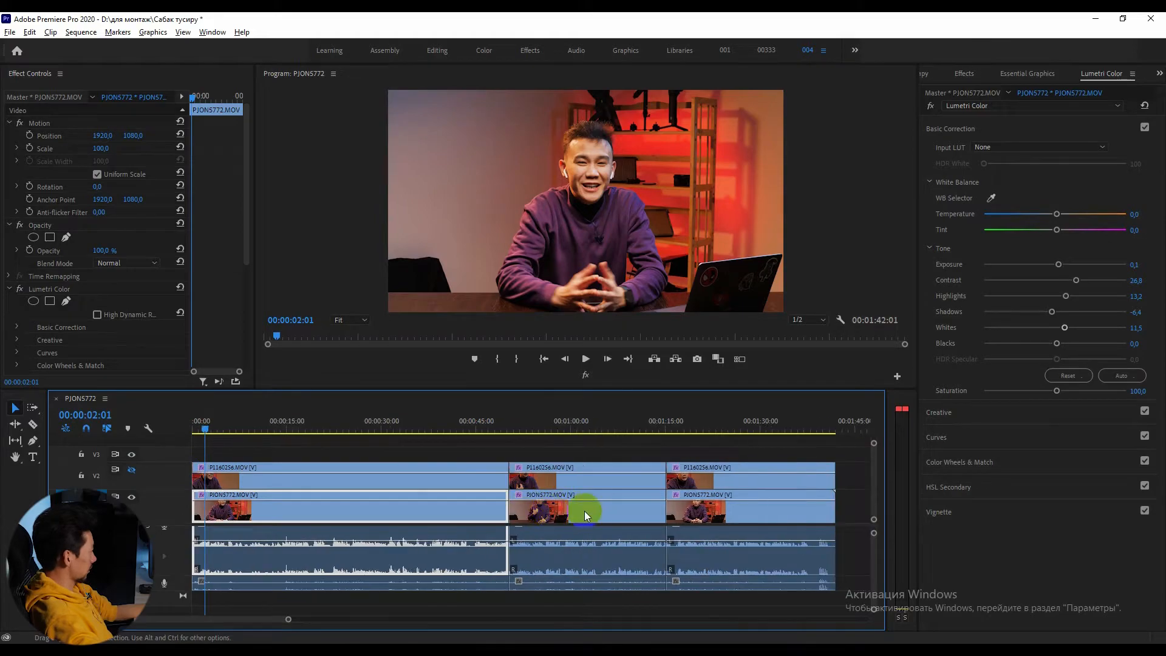
{"action": "left_click_drag", "start_coordinate": [792, 449], "coordinate": [173, 566]}
{"action": "right_click", "coordinate": [261, 505]}
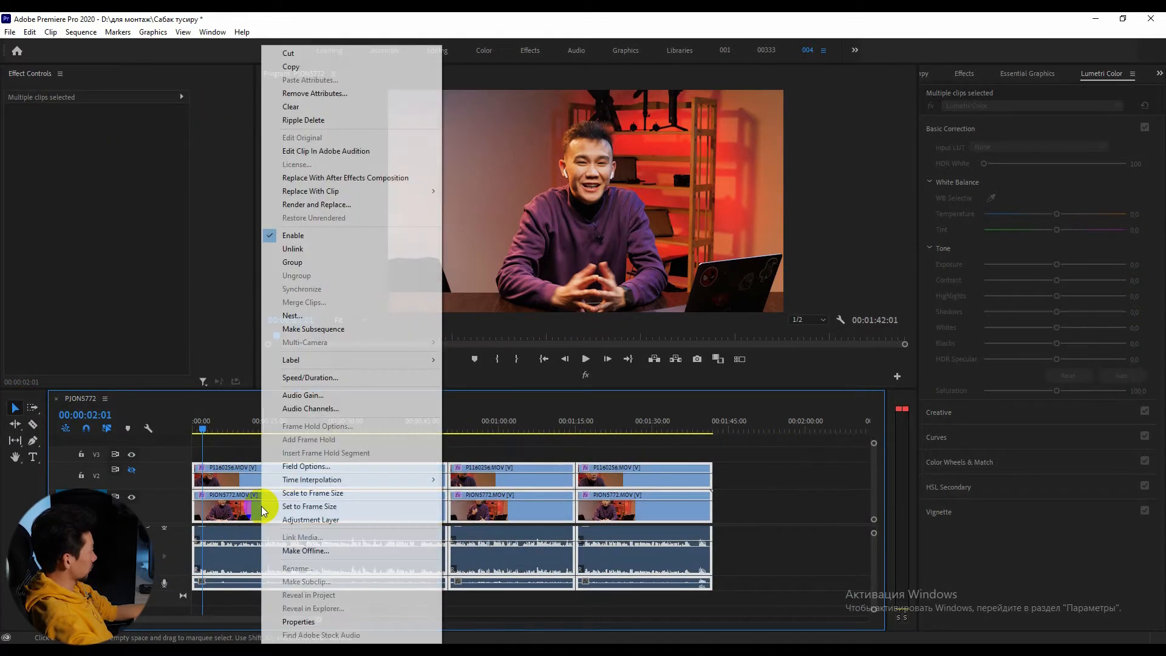
{"action": "left_click", "coordinate": [344, 316]}
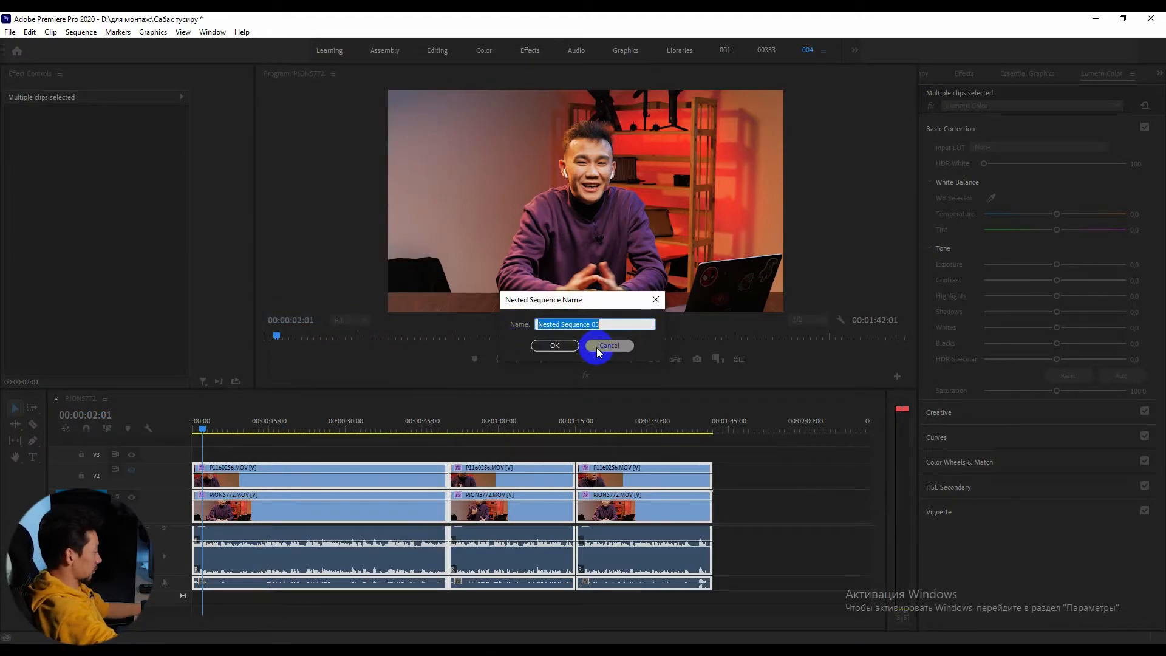
{"action": "type", "text": "Multicam 1"}
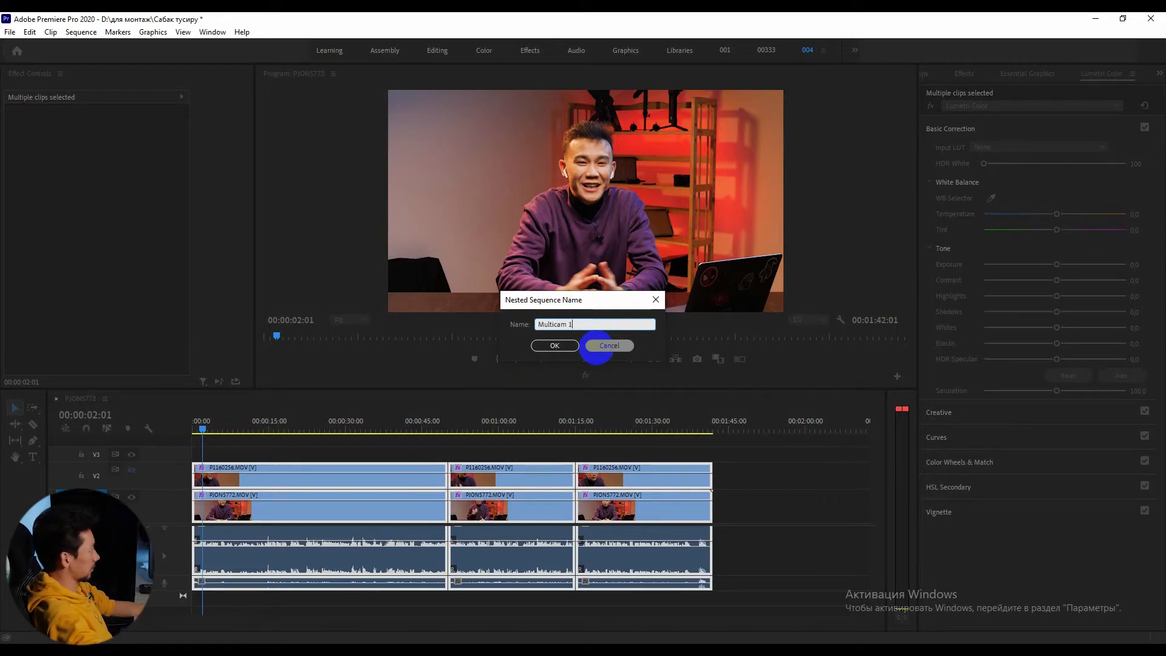
{"action": "left_click", "coordinate": [554, 345]}
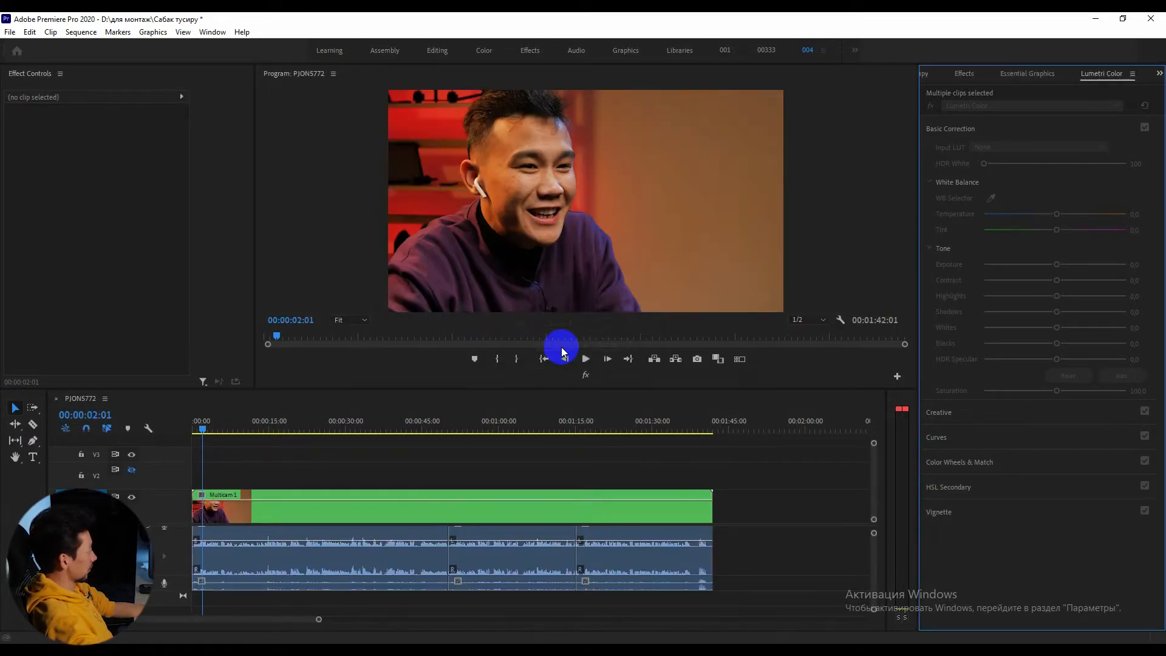
{"action": "left_click", "coordinate": [265, 476]}
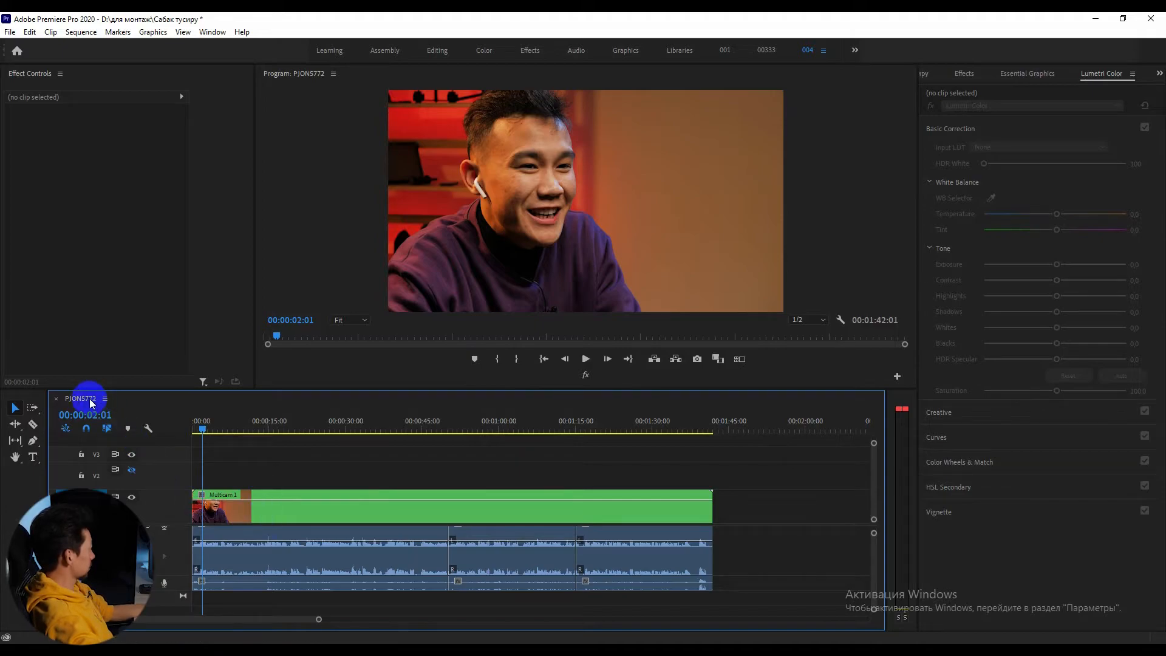
Delete the old Multicam sequence from the project, keeping Multicam 1
{"action": "left_click", "coordinate": [229, 510]}
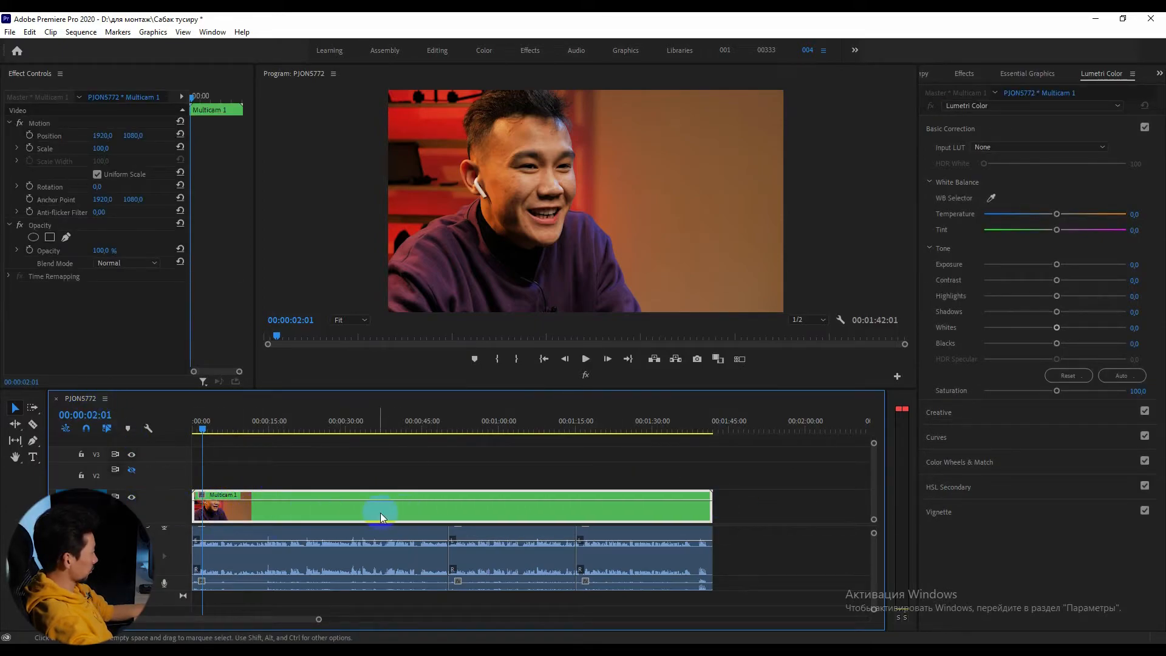
{"action": "left_click", "coordinate": [926, 74]}
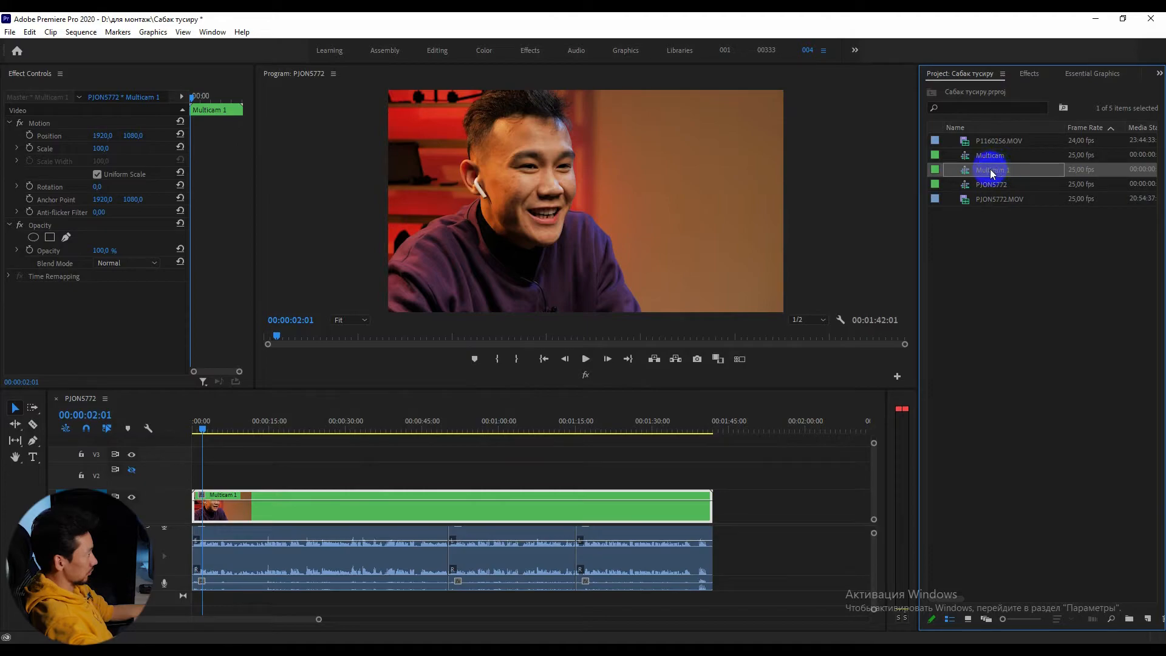
{"action": "left_click", "coordinate": [982, 153]}
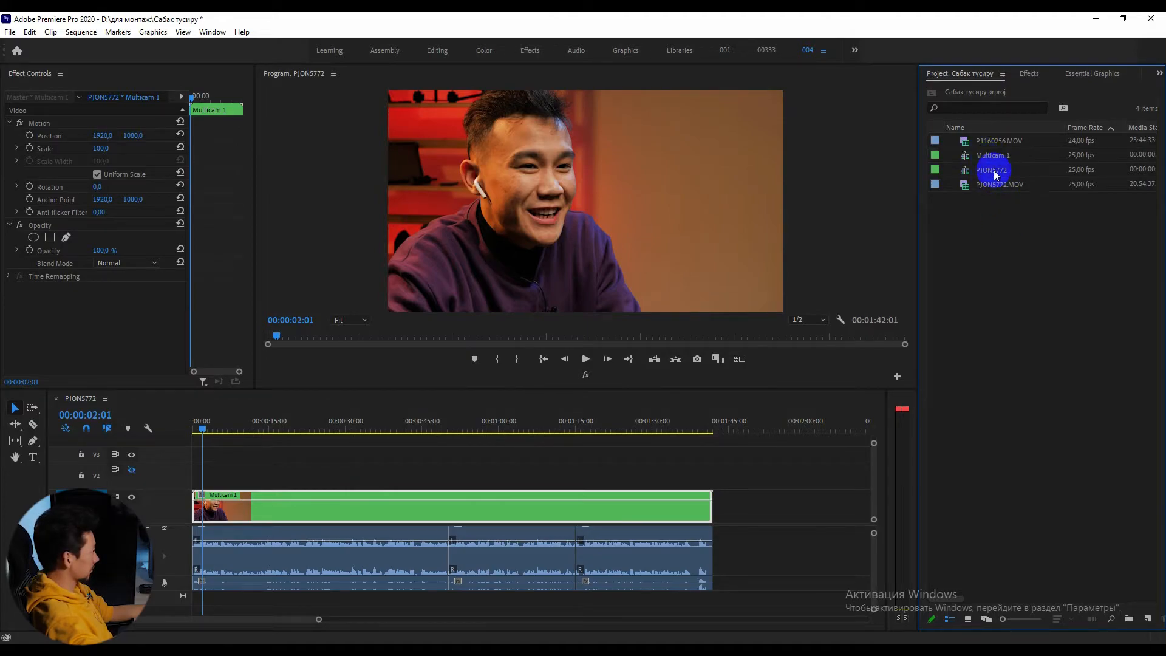
Open the Multicam 1 sequence to check its clips, and return to the PJON5772 sequence
{"action": "double_click", "coordinate": [984, 156]}
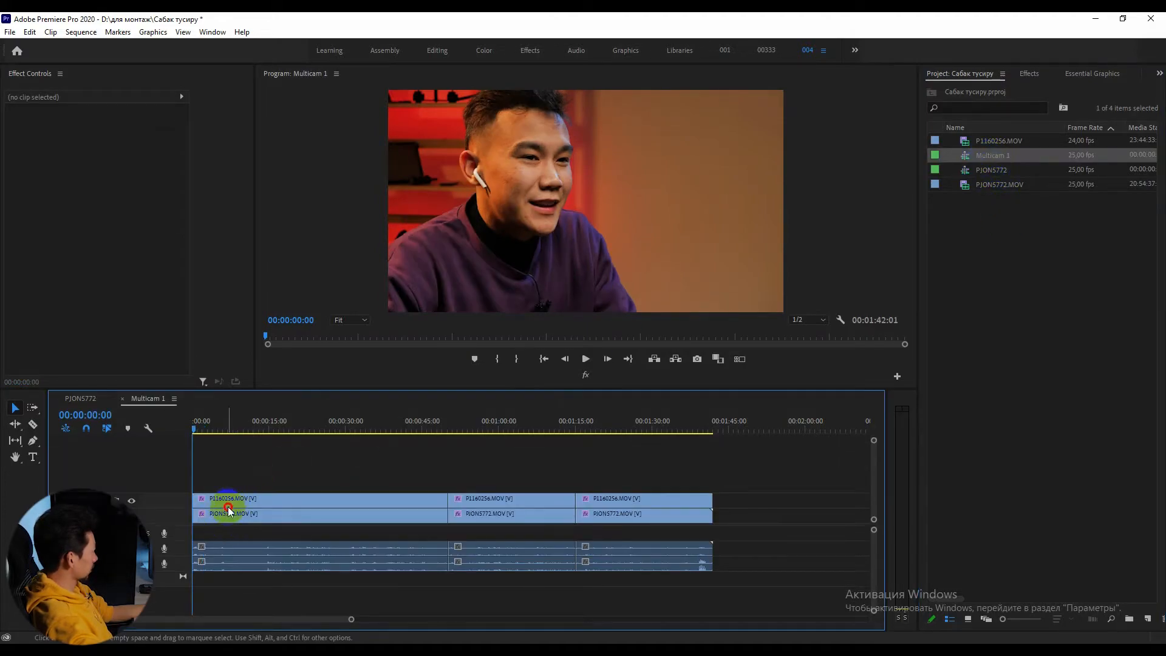
{"action": "left_click", "coordinate": [229, 512]}
{"action": "left_click", "coordinate": [485, 516]}
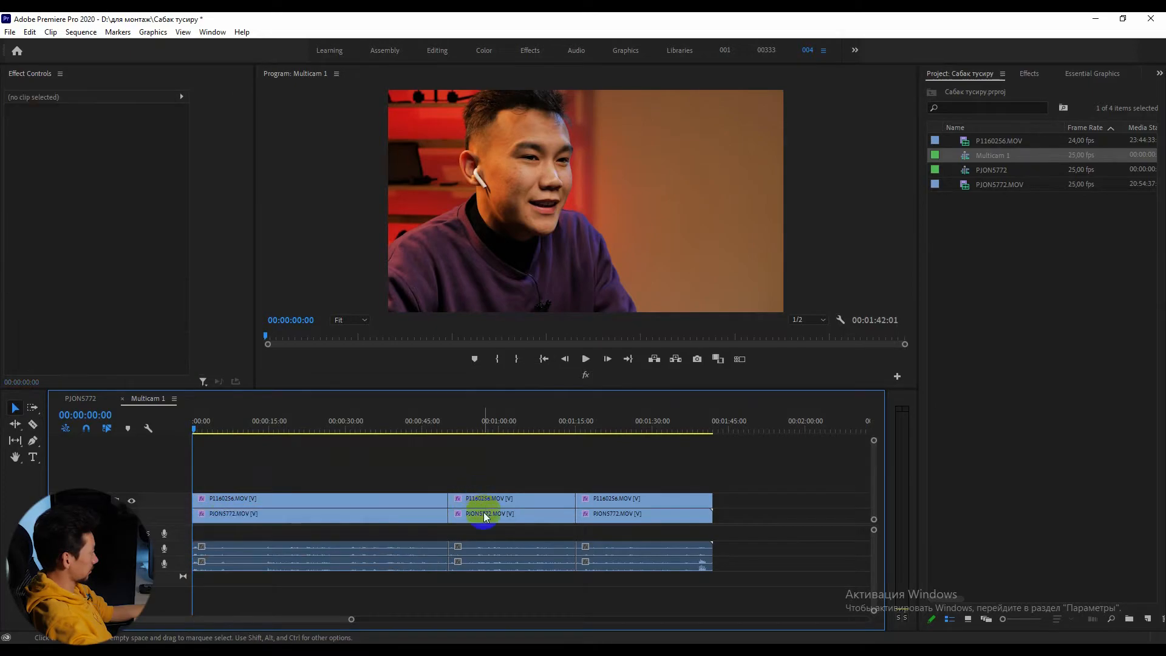
{"action": "left_click", "coordinate": [122, 398]}
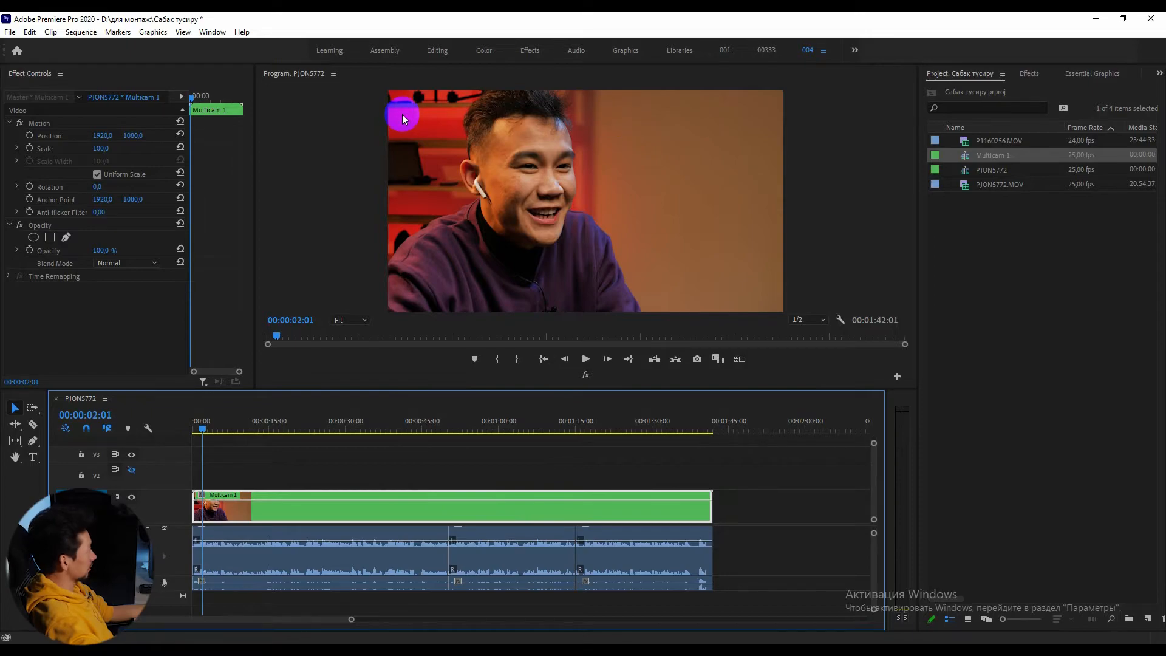
Enable Multi-Camera on the nested Multicam 1 clip in the PJON5772 sequence
{"action": "right_click", "coordinate": [283, 507]}
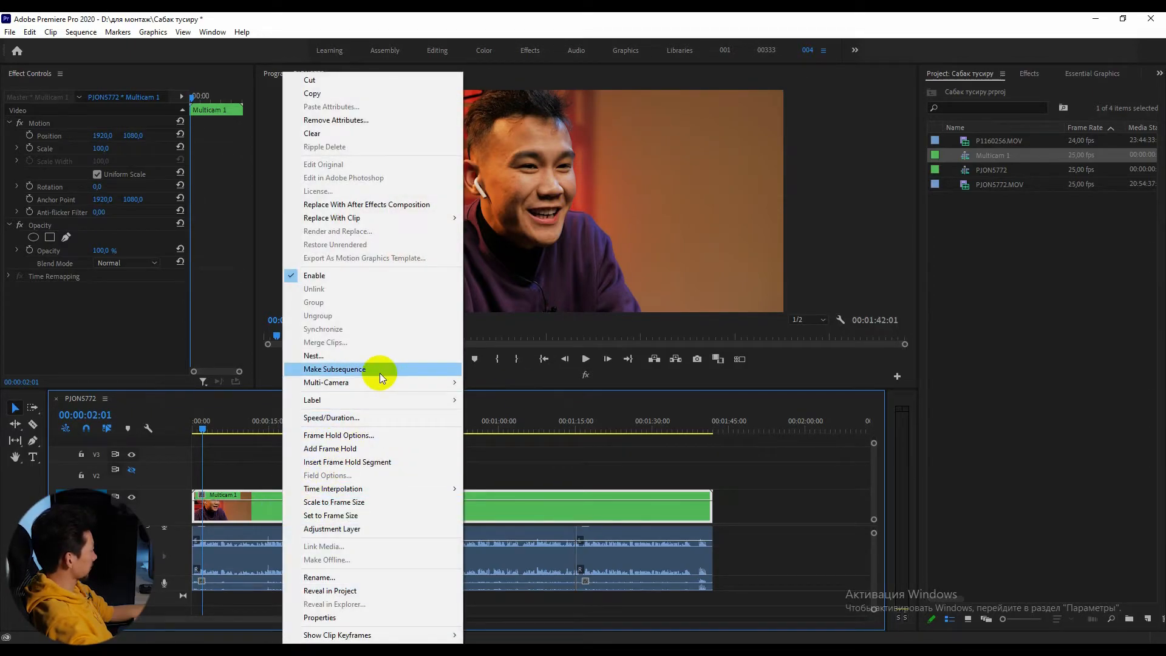
{"action": "mouse_move", "coordinate": [381, 382]}
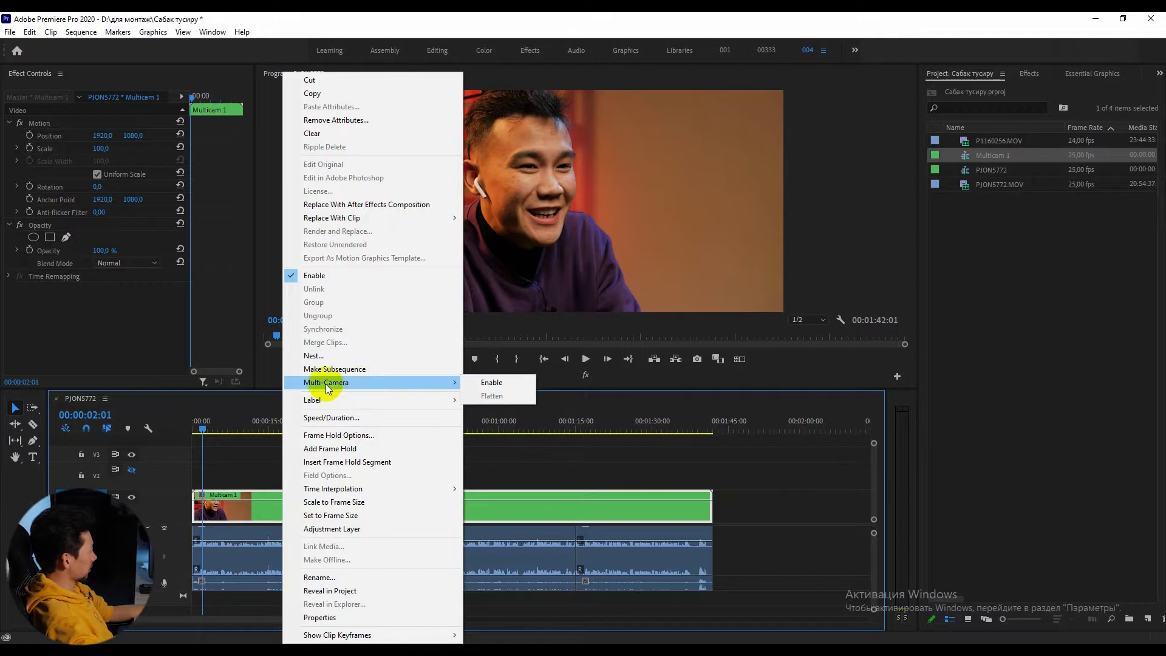
{"action": "left_click", "coordinate": [498, 381]}
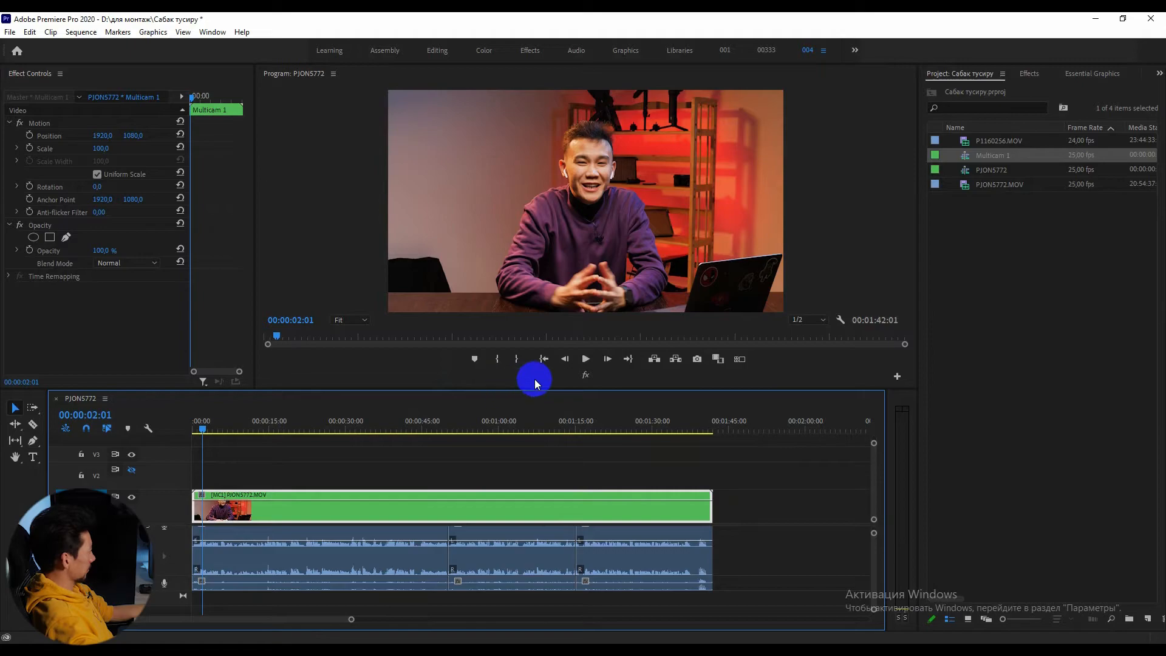
{"action": "left_click", "coordinate": [427, 476]}
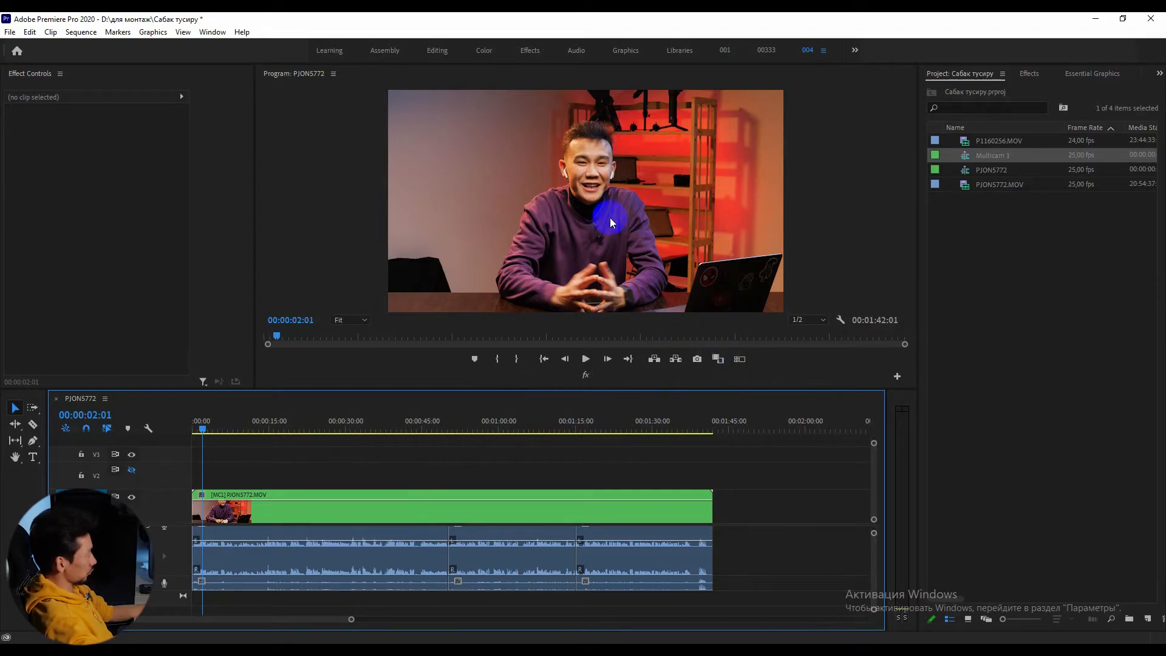
Turn on the Program monitor's multi-camera view and try switching between the wide and close-up camera angles
{"action": "left_click", "coordinate": [740, 363]}
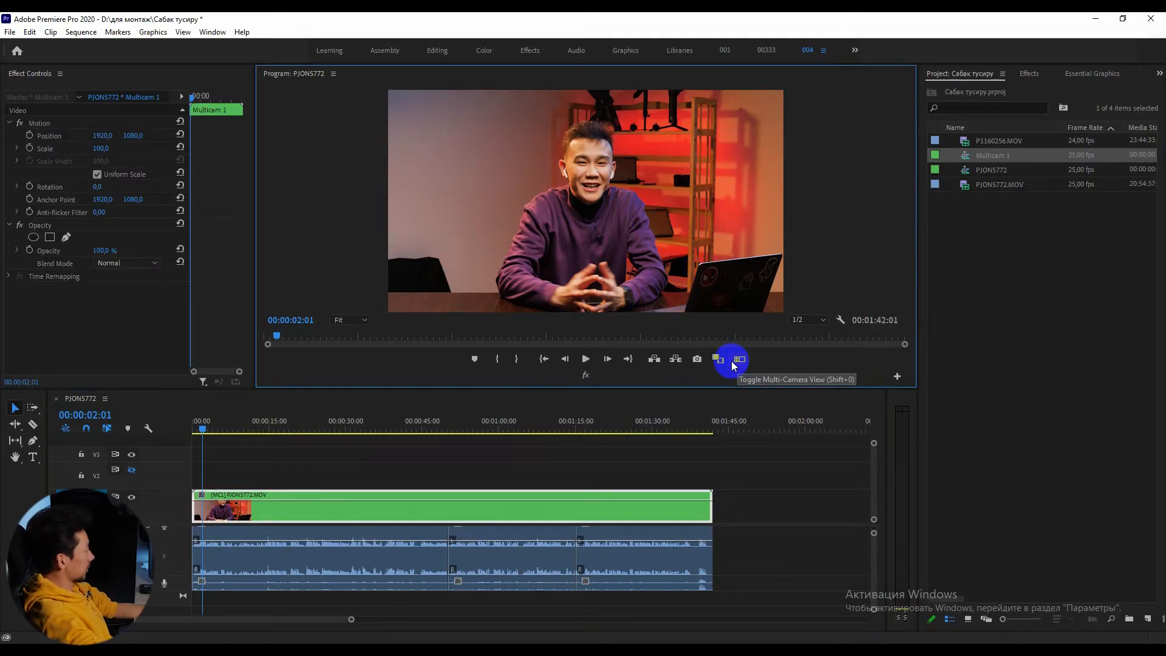
{"action": "left_click", "coordinate": [738, 361]}
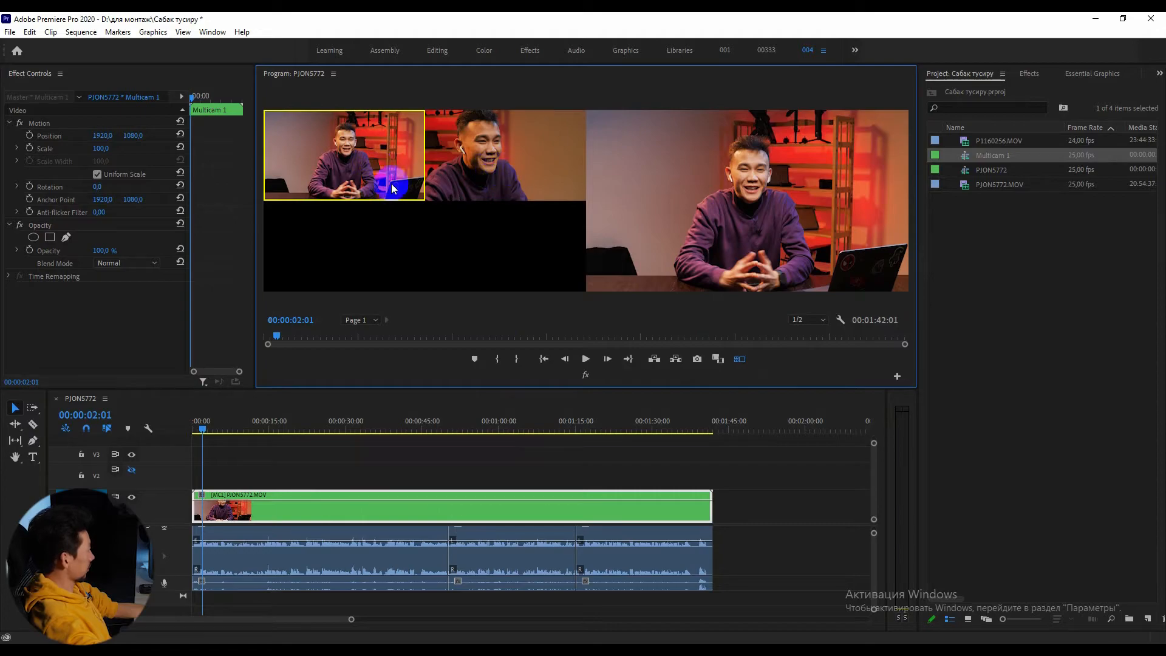
{"action": "left_click", "coordinate": [483, 164]}
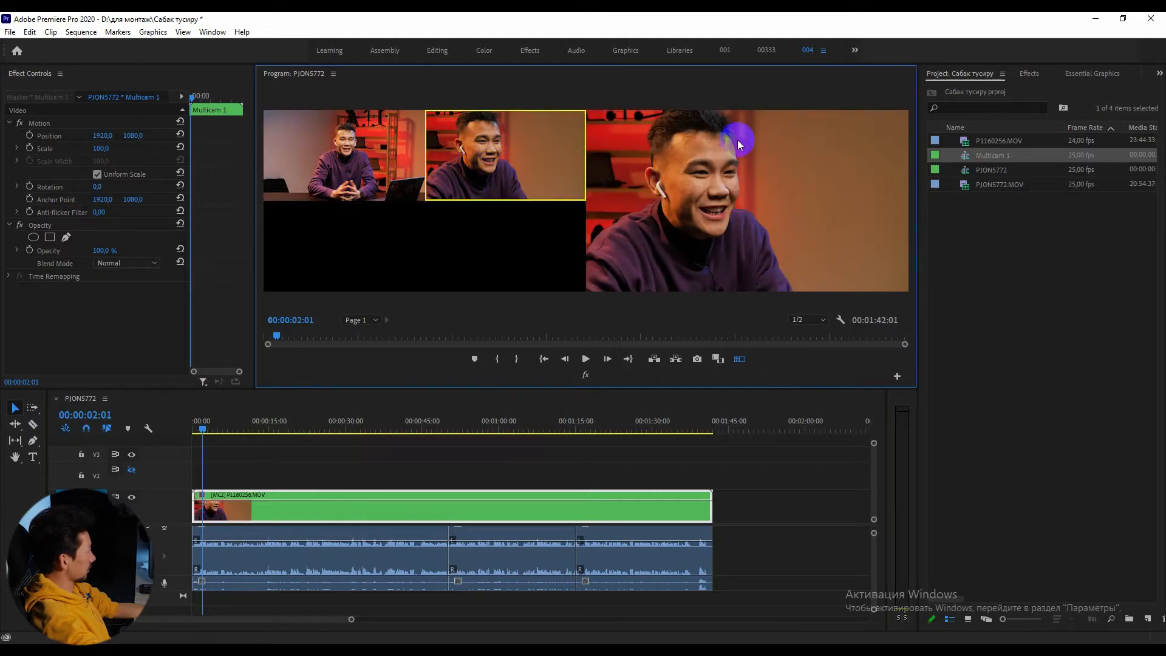
{"action": "left_click", "coordinate": [364, 177]}
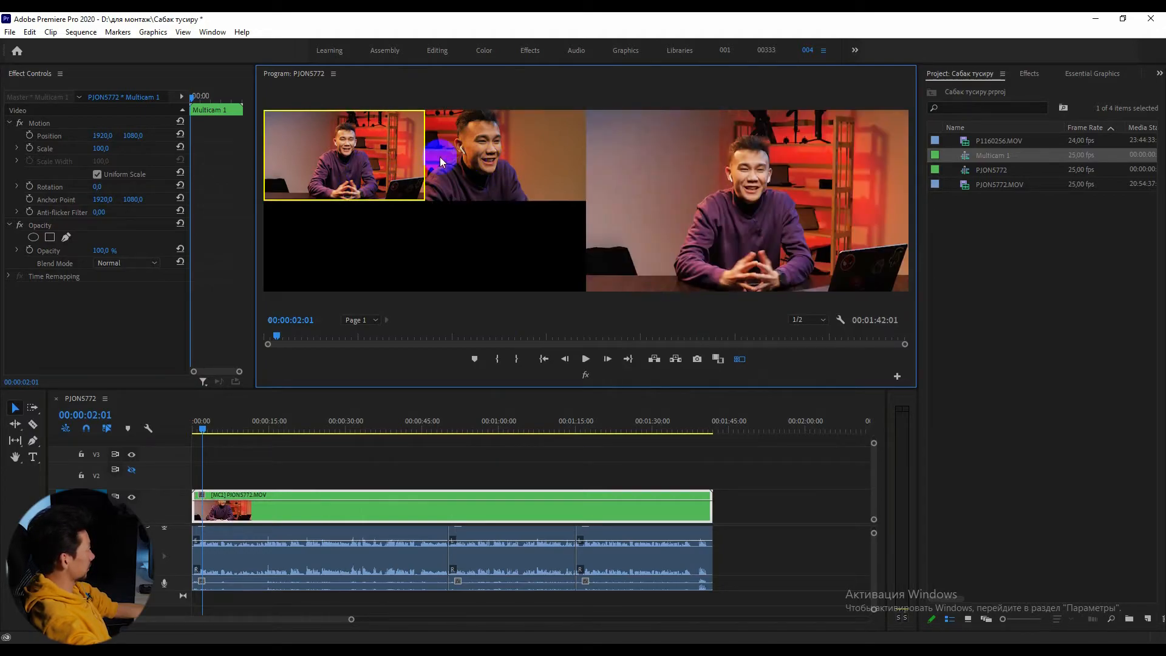
{"action": "left_click", "coordinate": [489, 169]}
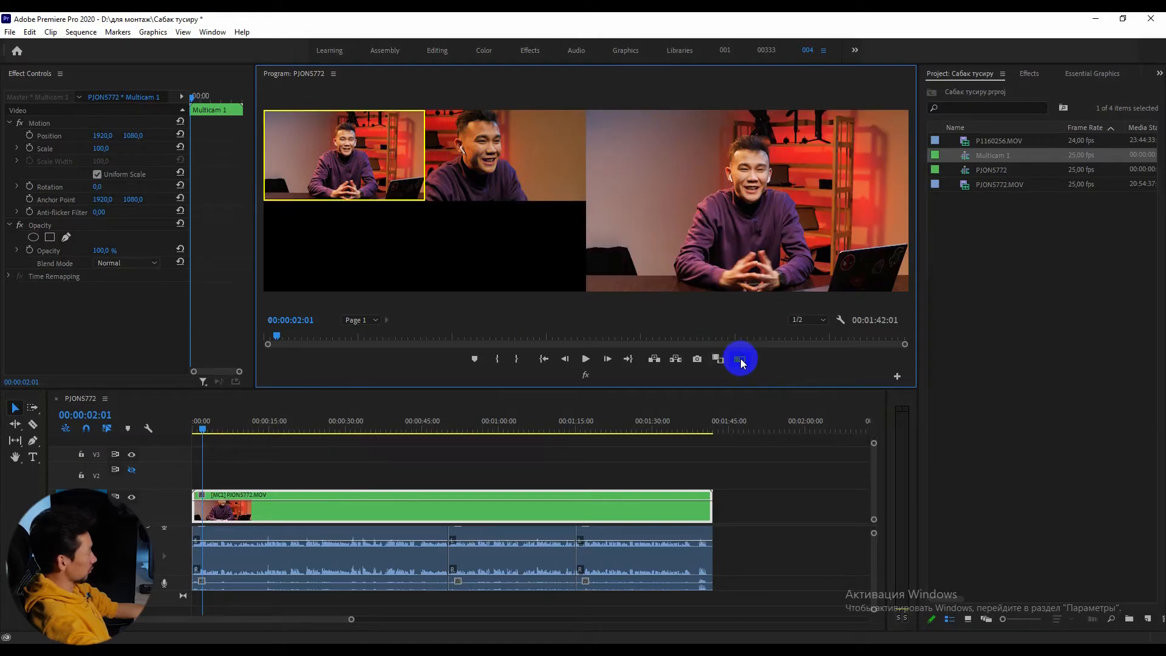
Place the multi-camera view toggle on the Program monitor's button bar with the Button Editor
{"action": "left_click", "coordinate": [897, 377]}
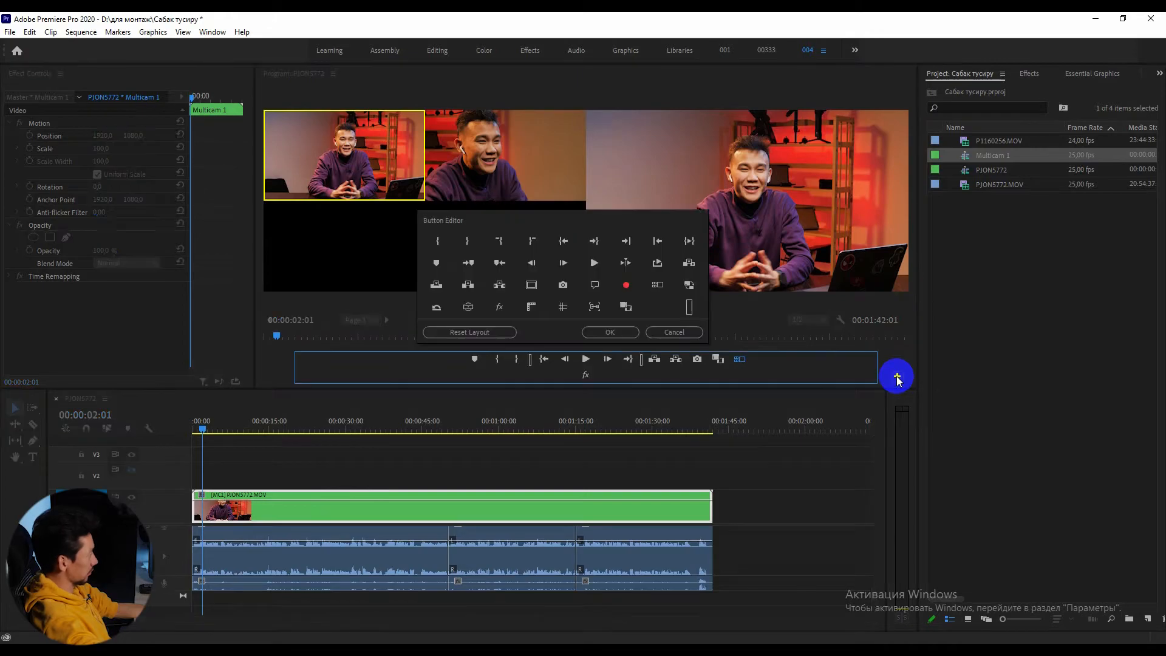
{"action": "left_click_drag", "start_coordinate": [664, 290], "coordinate": [630, 352]}
{"action": "left_click", "coordinate": [610, 333]}
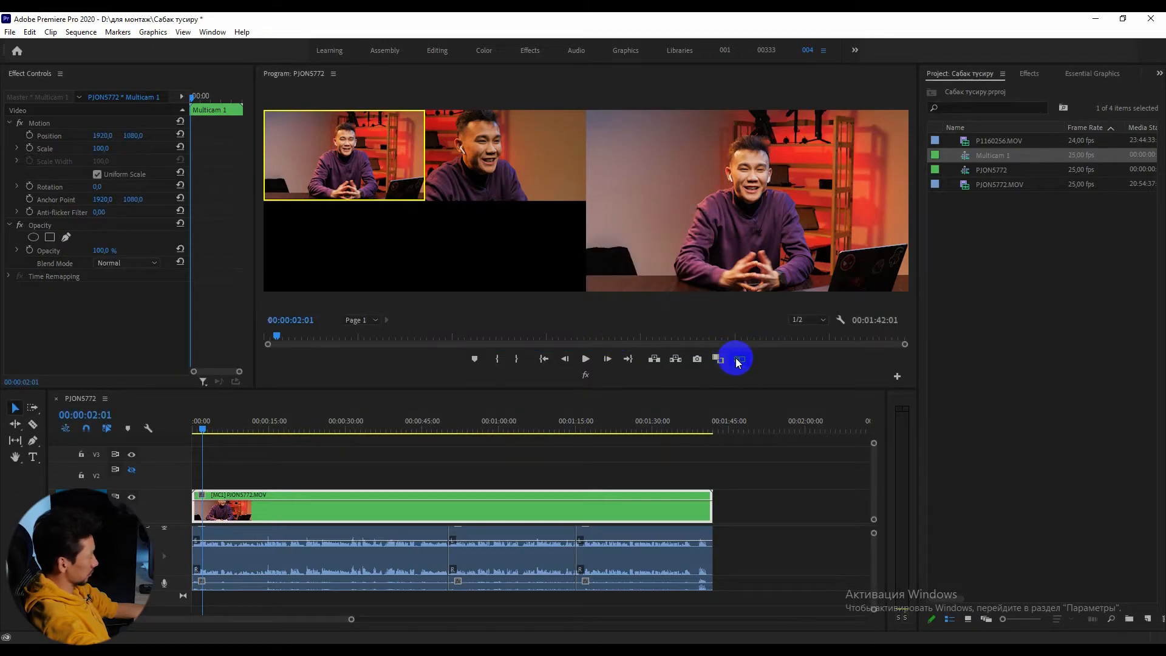
Scrub through the opening seconds of the multicam clip and return the playhead to 00:00:00:00
{"action": "left_click", "coordinate": [235, 480]}
{"action": "key", "text": "="}
{"action": "key", "text": "="}
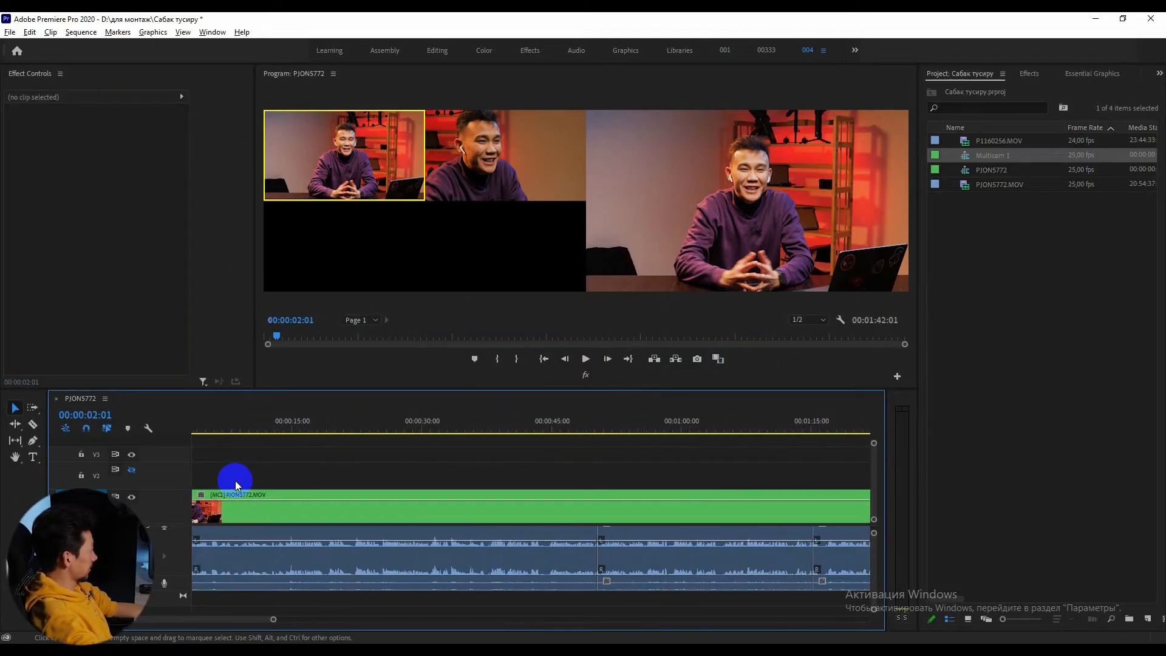
{"action": "left_click", "coordinate": [195, 429]}
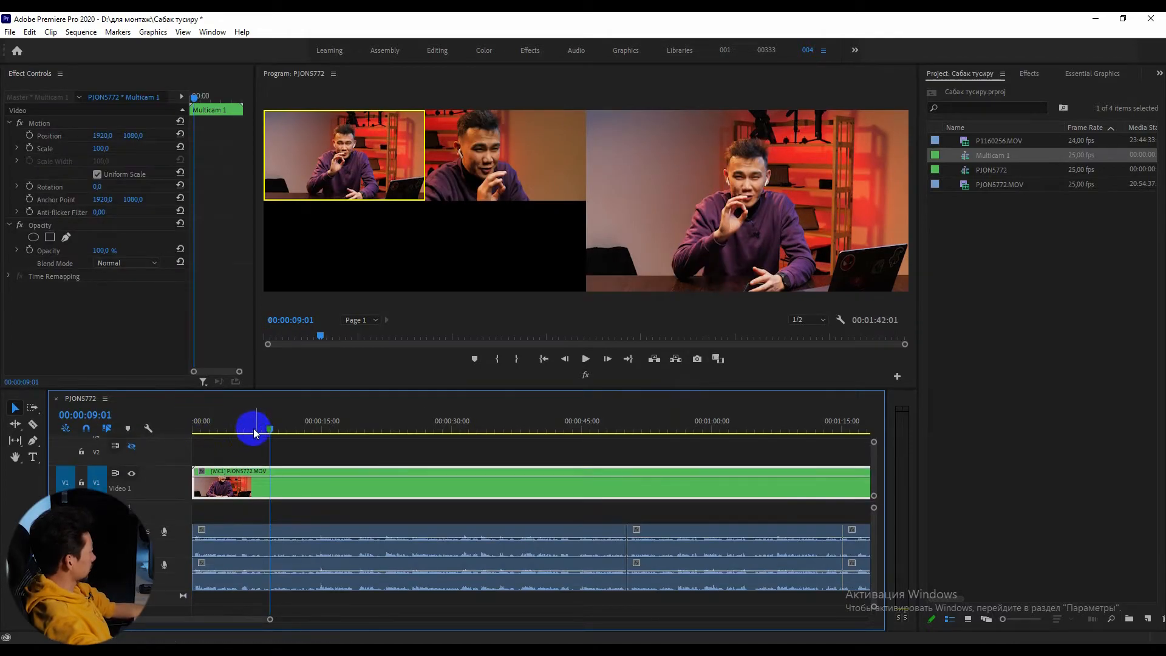
{"action": "left_click_drag", "start_coordinate": [271, 428], "coordinate": [193, 430]}
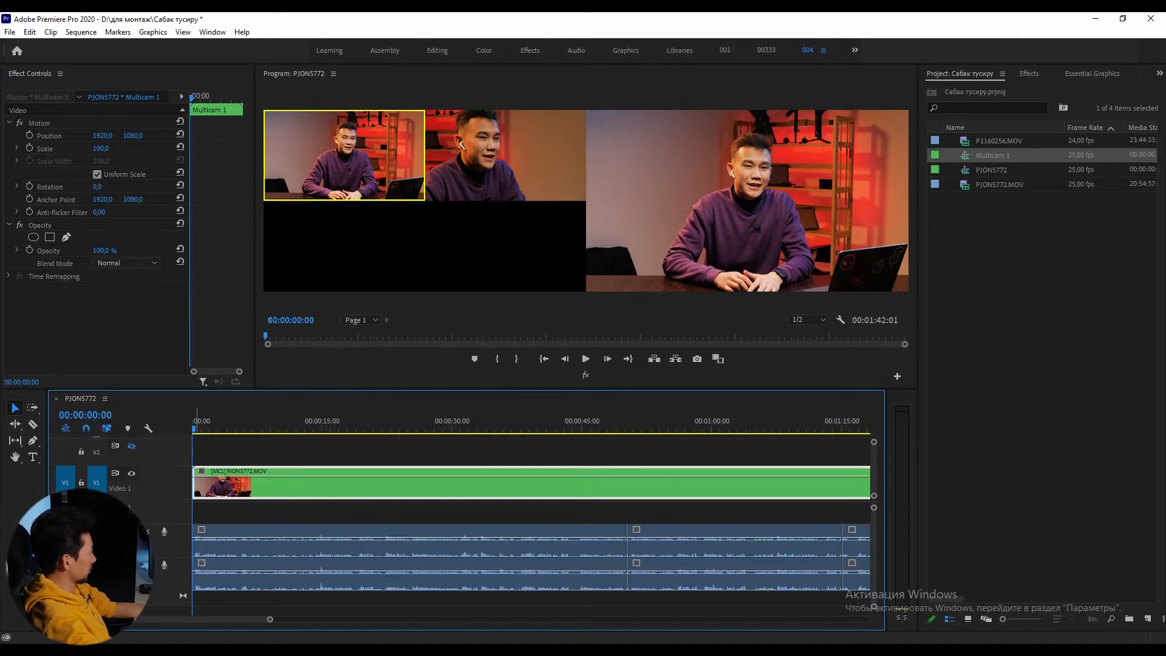
Play the opening of the sequence to check the level of the PJON5772 audio clips
{"action": "left_click", "coordinate": [260, 567]}
{"action": "key", "text": "minus"}
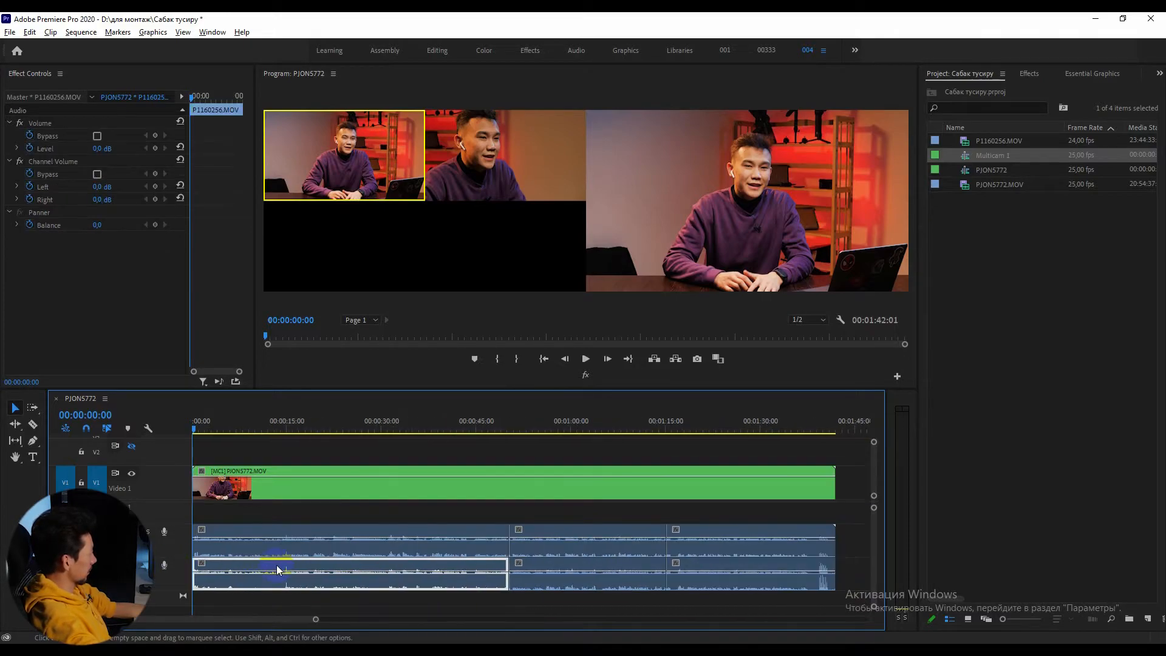
{"action": "key", "text": "minus"}
{"action": "key", "text": "alt+space"}
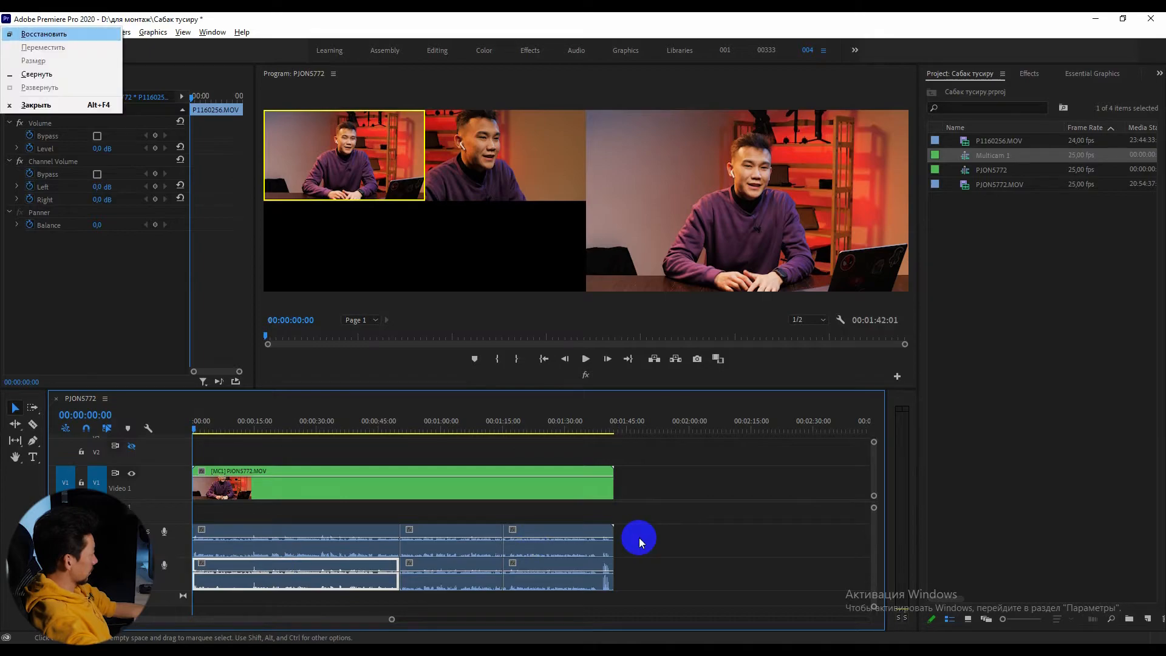
{"action": "left_click", "coordinate": [326, 551]}
{"action": "key", "text": "space"}
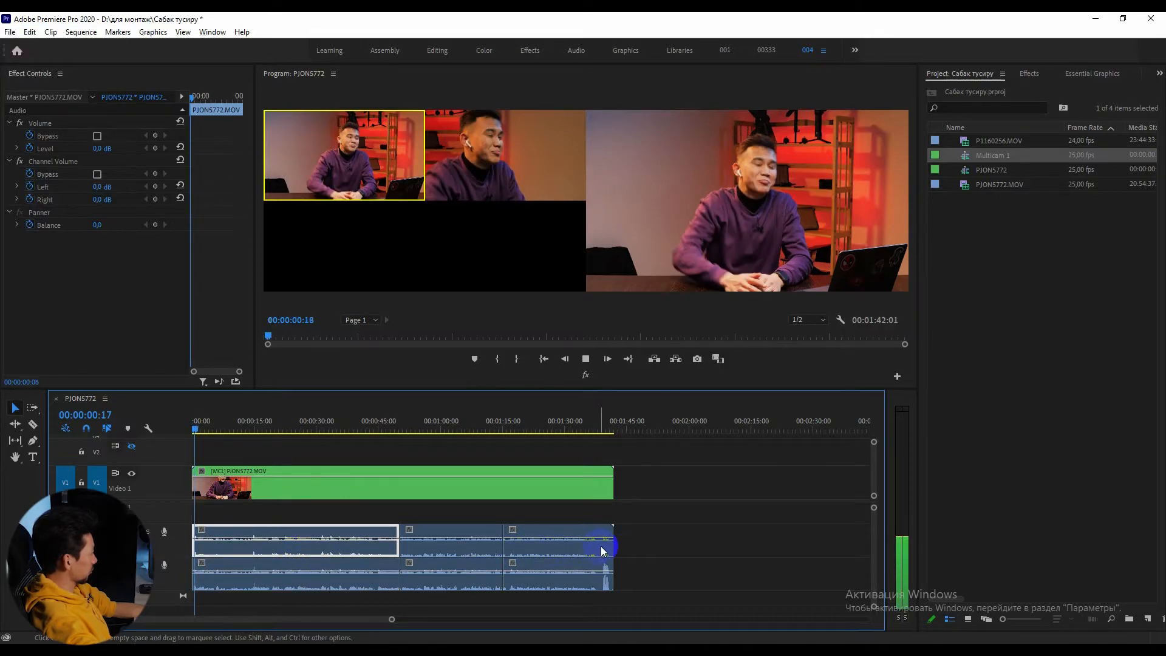
Adjust the gain of all three clips on the upper audio track by 6 dB
{"action": "left_click_drag", "start_coordinate": [655, 515], "coordinate": [171, 551]}
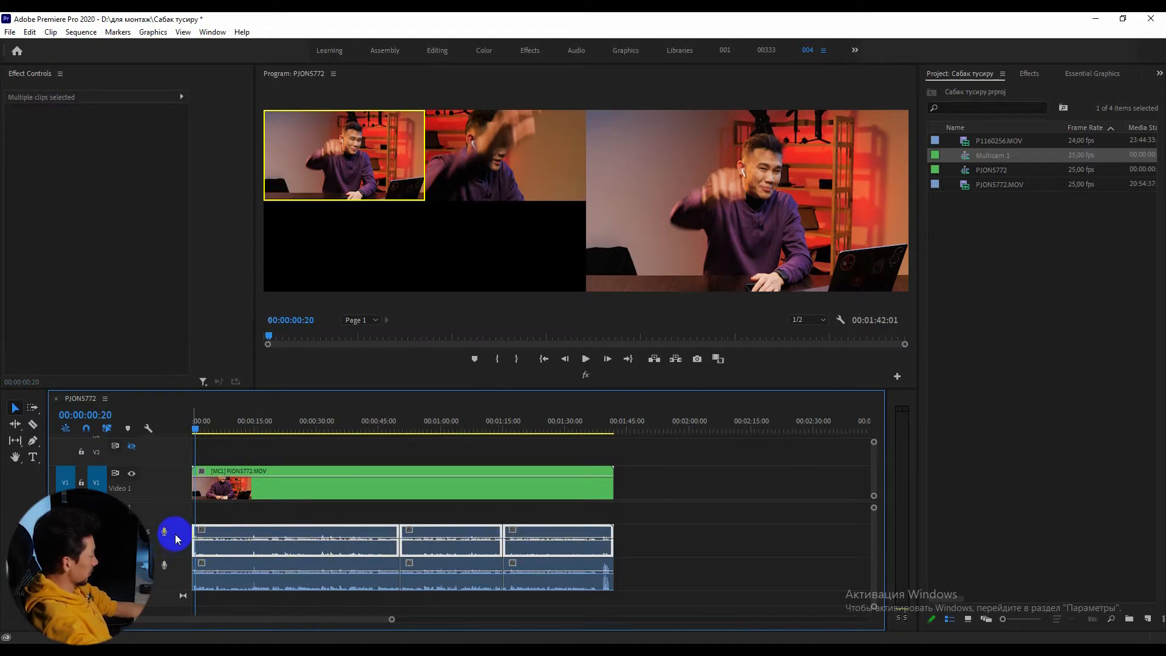
{"action": "key", "text": "g"}
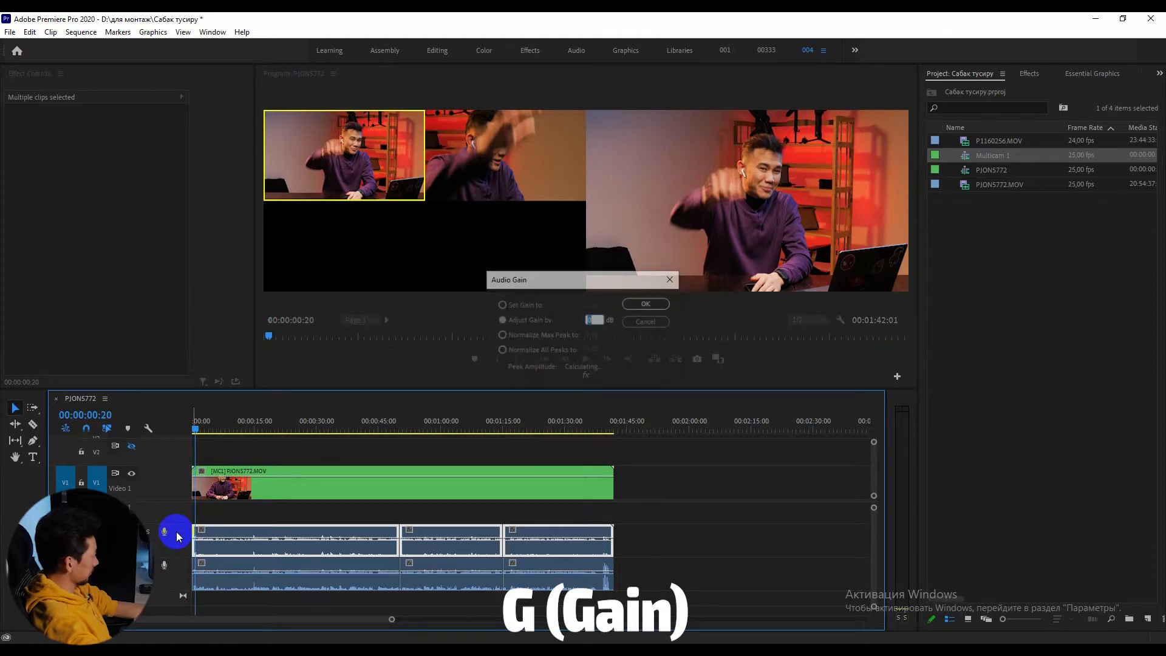
{"action": "left_click_drag", "start_coordinate": [566, 281], "coordinate": [585, 287]}
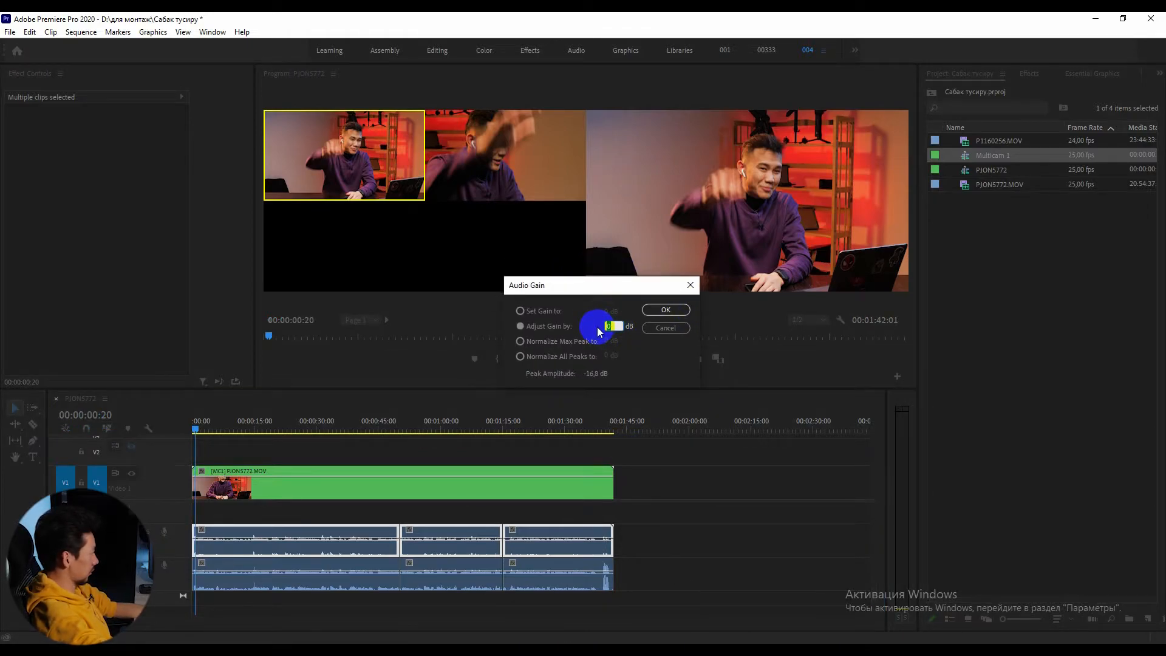
{"action": "type", "text": "6"}
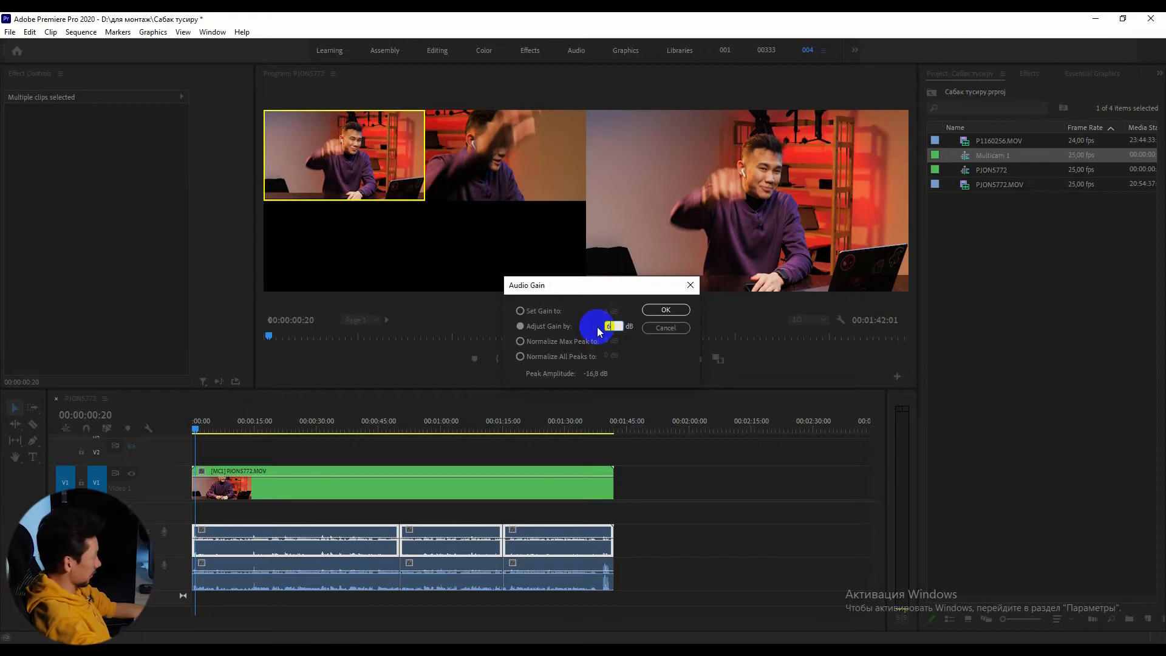
{"action": "key", "text": "Return"}
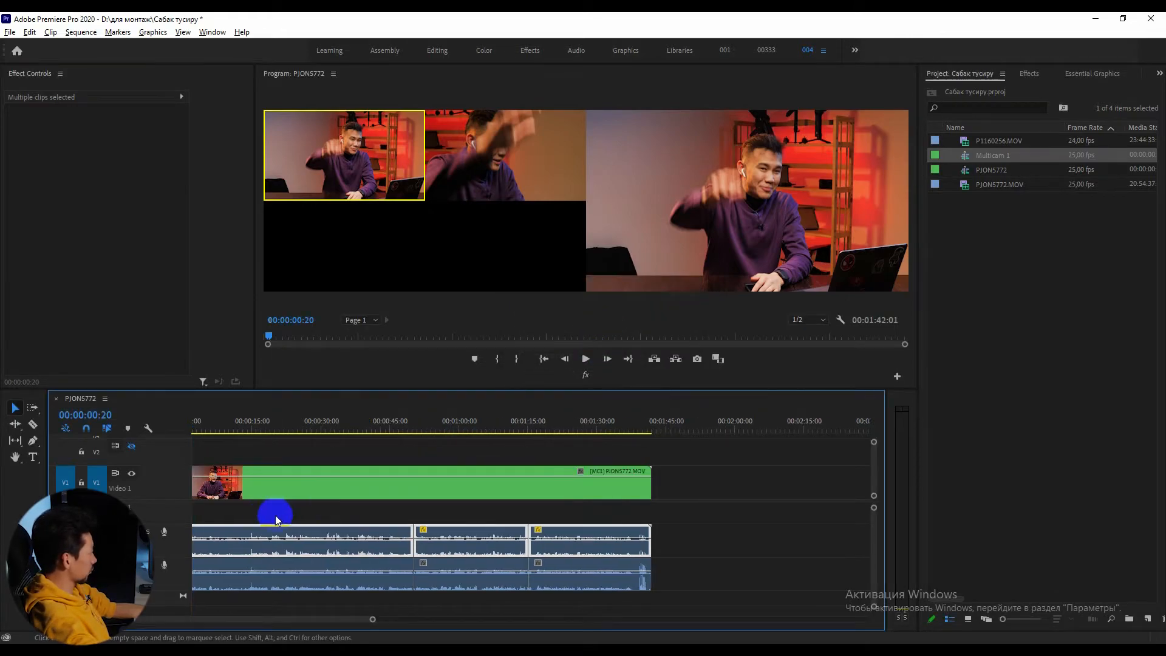
Play the sequence from its start to check the raised audio level
{"action": "scroll", "coordinate": [275, 515], "scroll_direction": "up", "scroll_amount": 4}
{"action": "scroll", "coordinate": [228, 526], "scroll_direction": "up", "scroll_amount": 1}
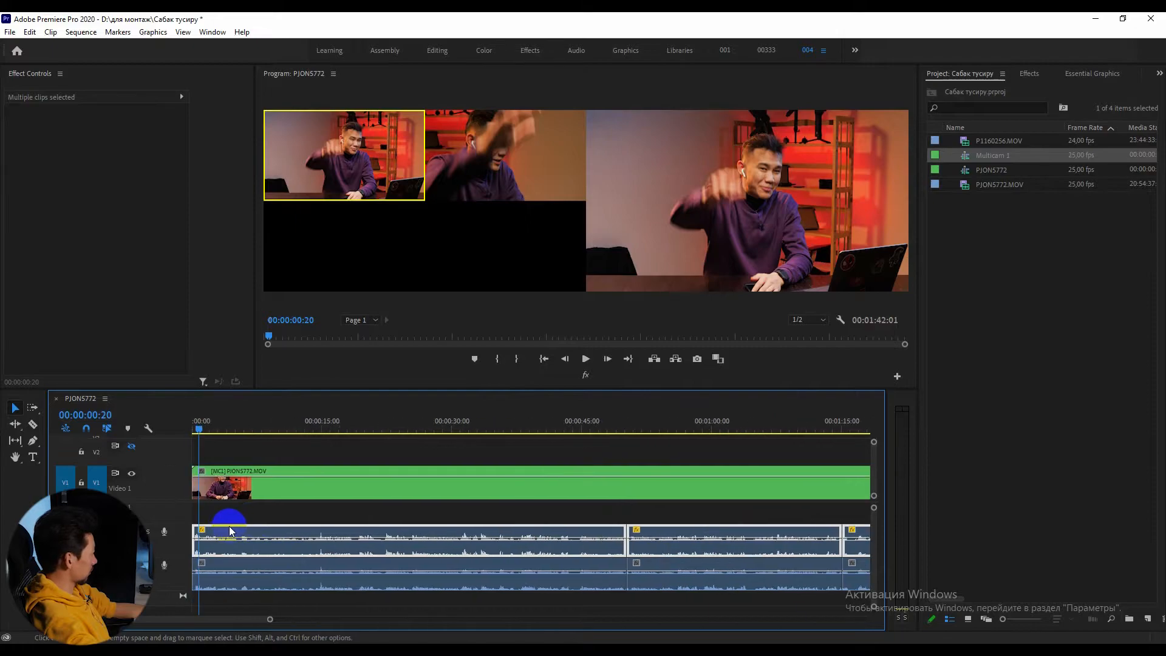
{"action": "left_click", "coordinate": [196, 425]}
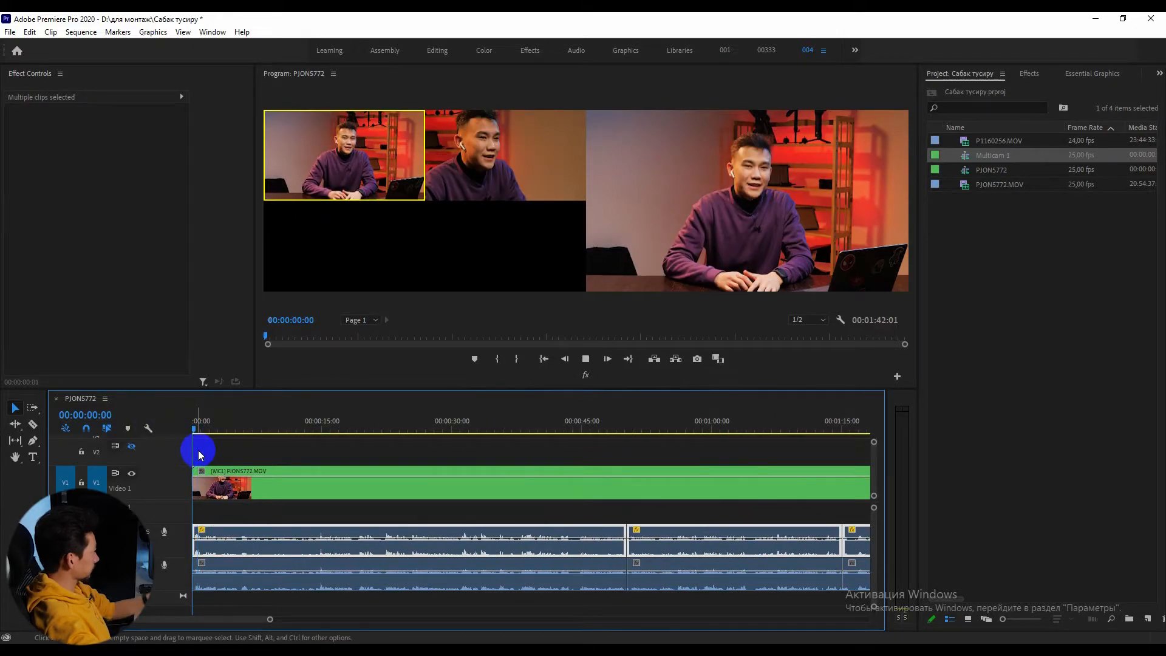
{"action": "key", "text": "space"}
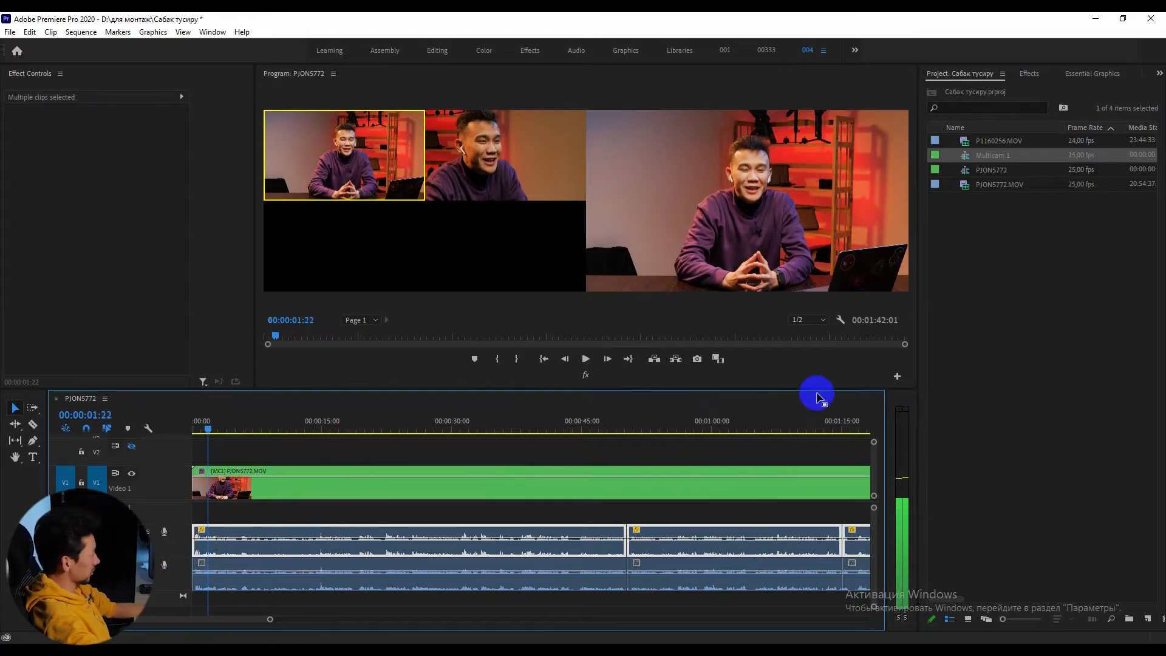
{"action": "key", "text": "space"}
Set the Program monitor's playback resolution to 1/8 and record live angle switches during playback: close-up, wide, then close-up
{"action": "left_click", "coordinate": [803, 319]}
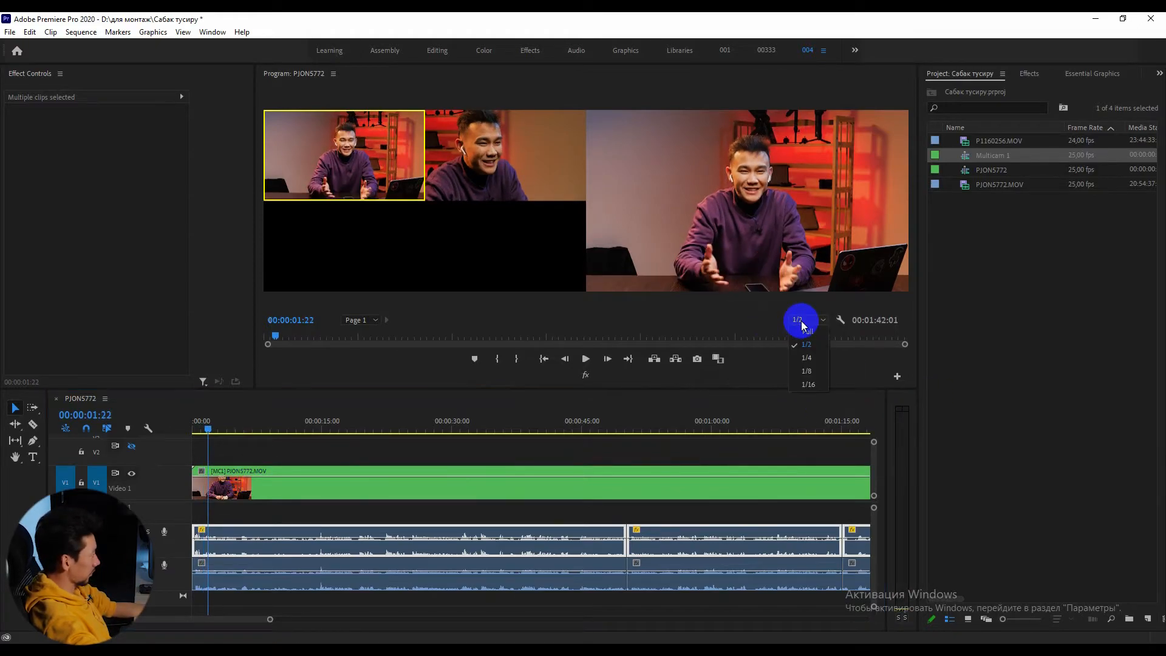
{"action": "left_click", "coordinate": [807, 371]}
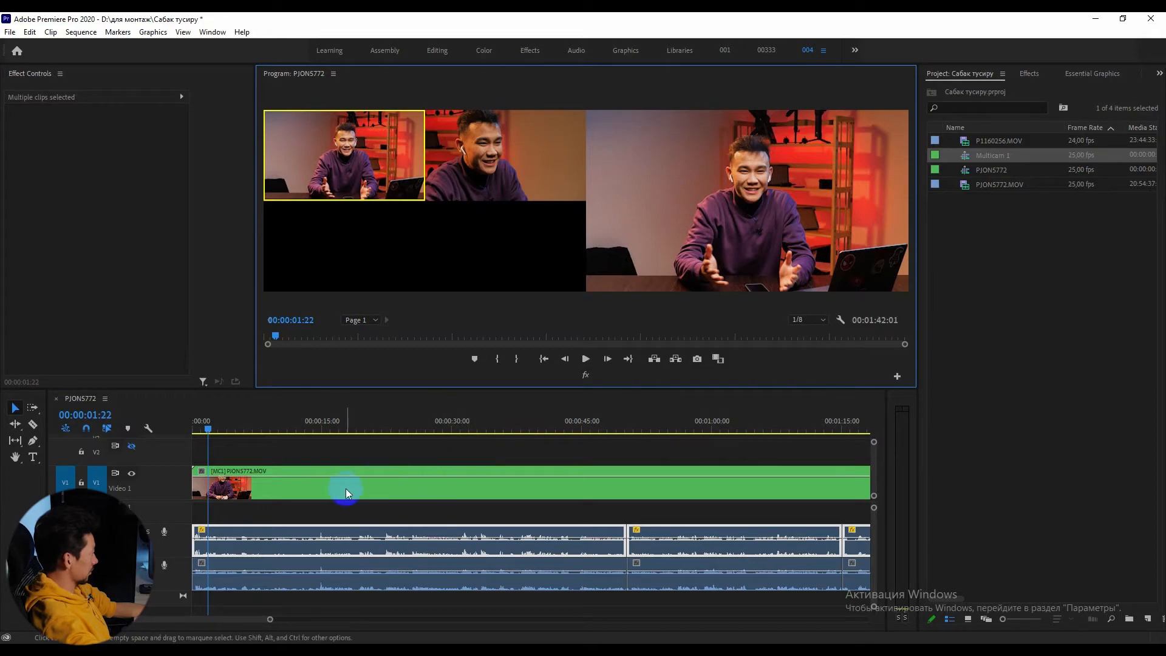
{"action": "left_click", "coordinate": [318, 474]}
{"action": "key", "text": "space"}
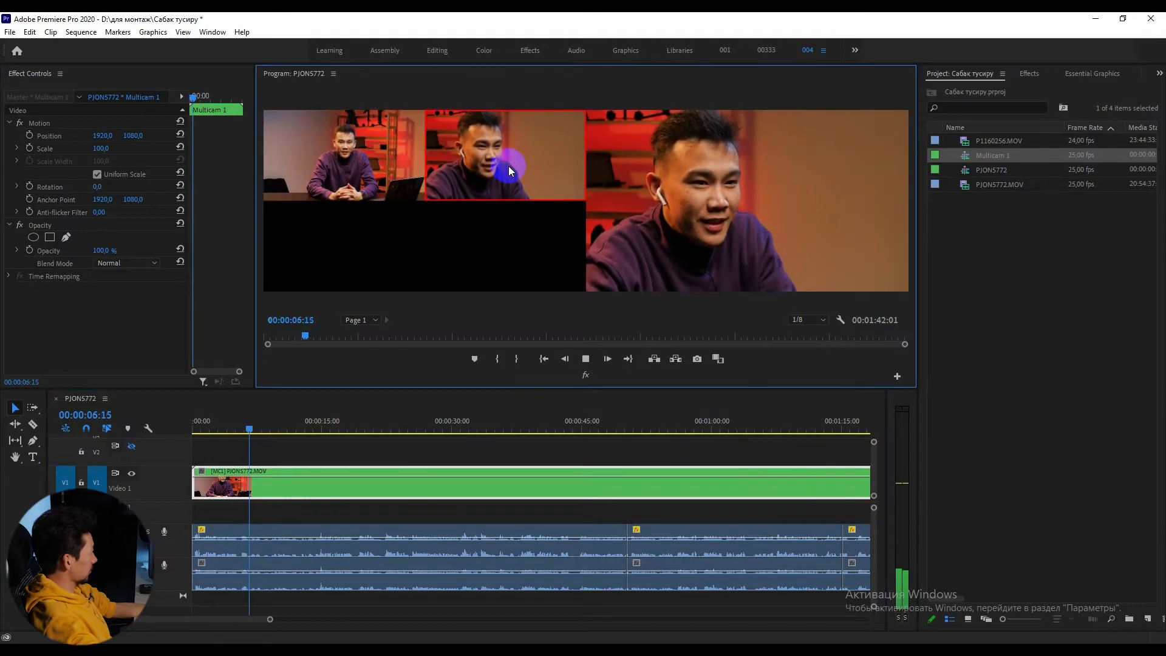
{"action": "left_click", "coordinate": [358, 175]}
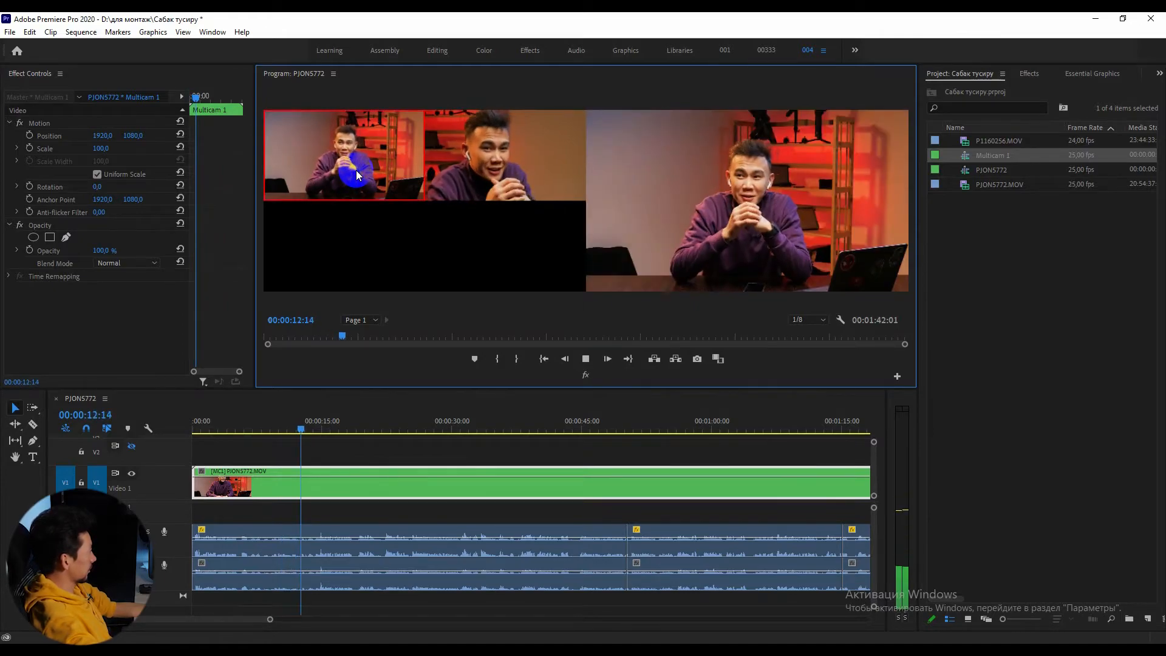
{"action": "left_click", "coordinate": [504, 155]}
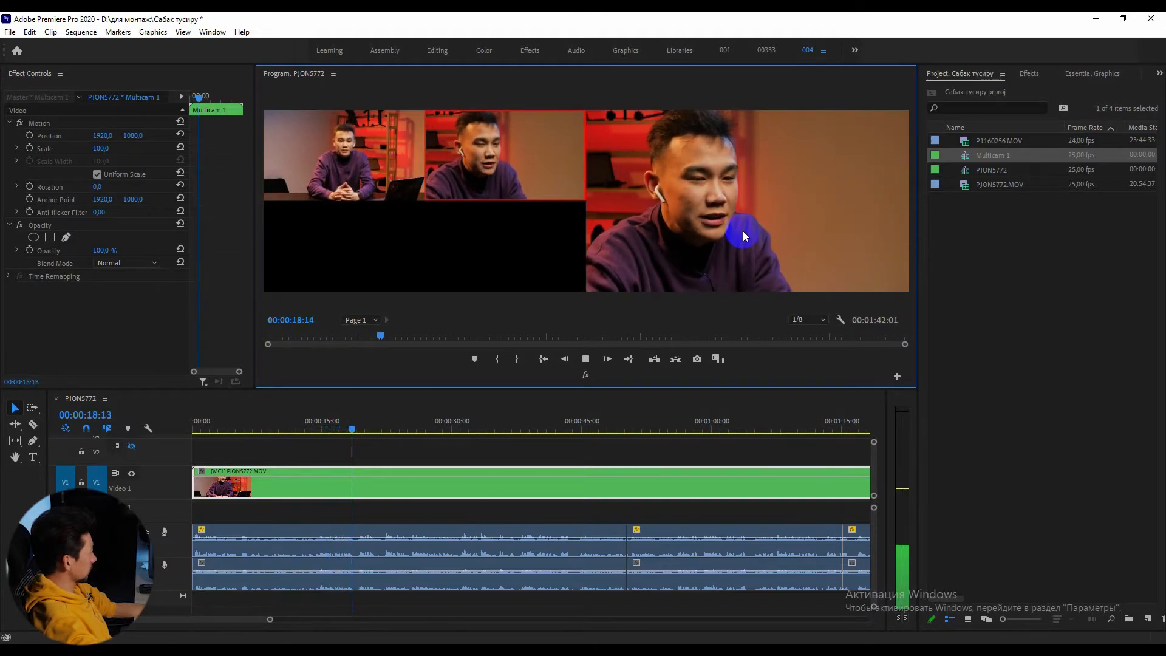
{"action": "key", "text": "space"}
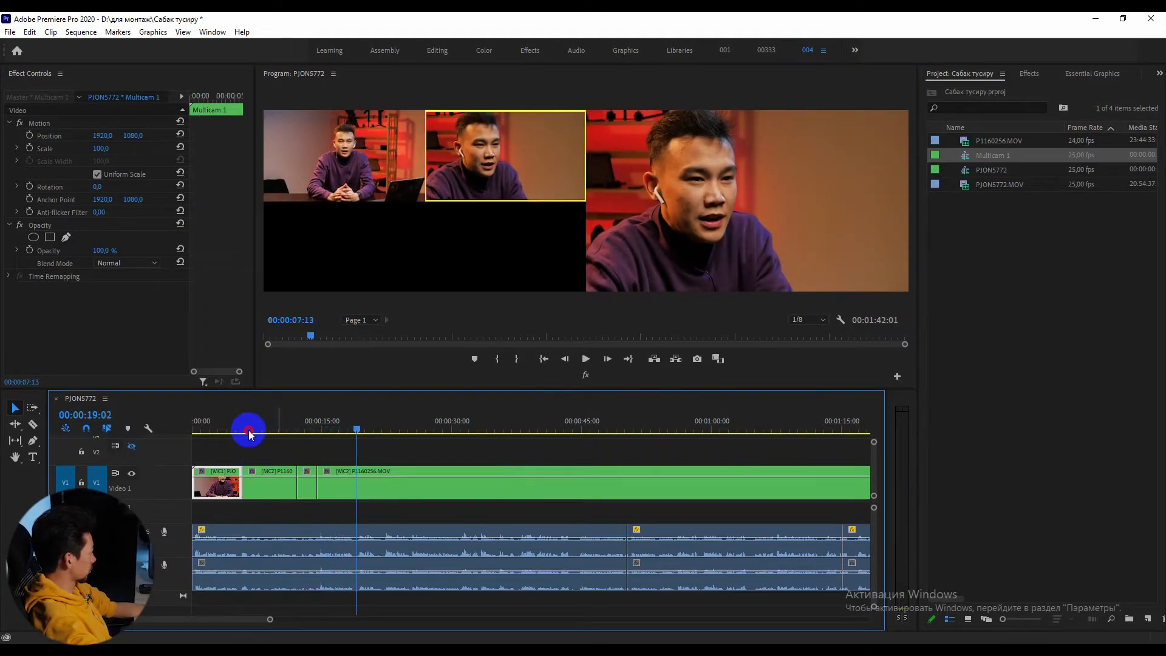
Play back the first recorded camera cuts and check the resulting clip segments on the timeline
{"action": "mouse_move", "coordinate": [247, 430]}
{"action": "left_mouse_down"}
{"action": "mouse_move", "coordinate": [217, 430]}
{"action": "mouse_move", "coordinate": [229, 429]}
{"action": "left_mouse_up"}
{"action": "key", "text": "space"}
{"action": "scroll", "coordinate": [235, 475], "scroll_direction": "up", "scroll_amount": 2}
{"action": "scroll", "coordinate": [234, 473], "scroll_direction": "up", "scroll_amount": 2}
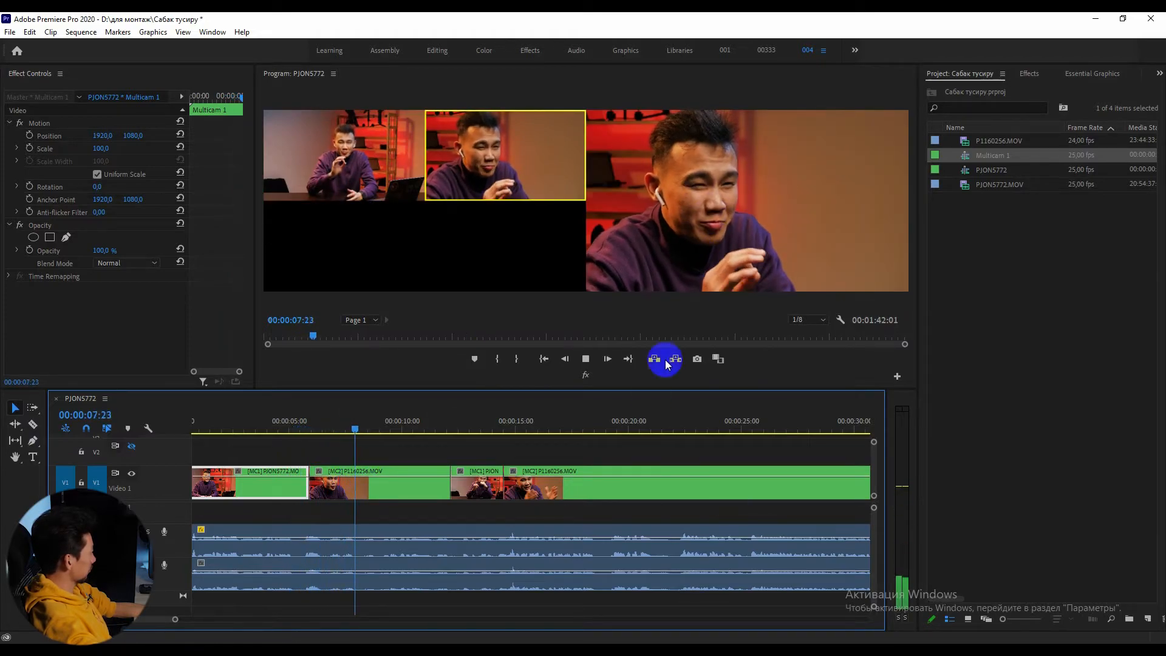
{"action": "left_click", "coordinate": [424, 495]}
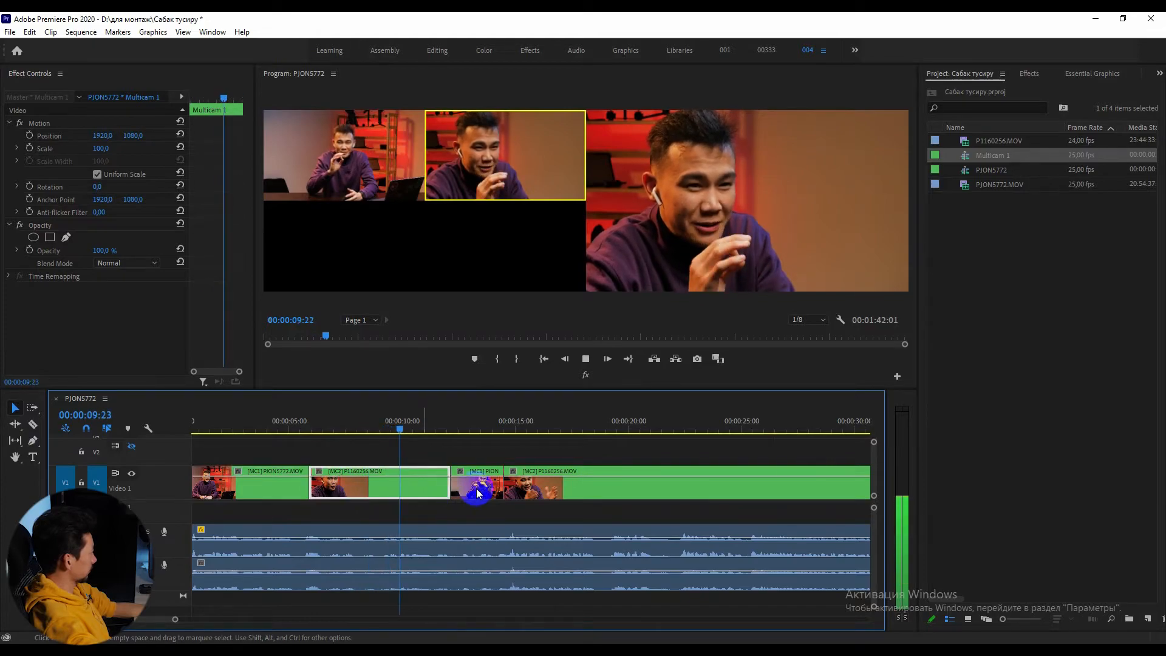
{"action": "key", "text": "space"}
{"action": "scroll", "coordinate": [481, 494], "scroll_direction": "down", "scroll_amount": 10}
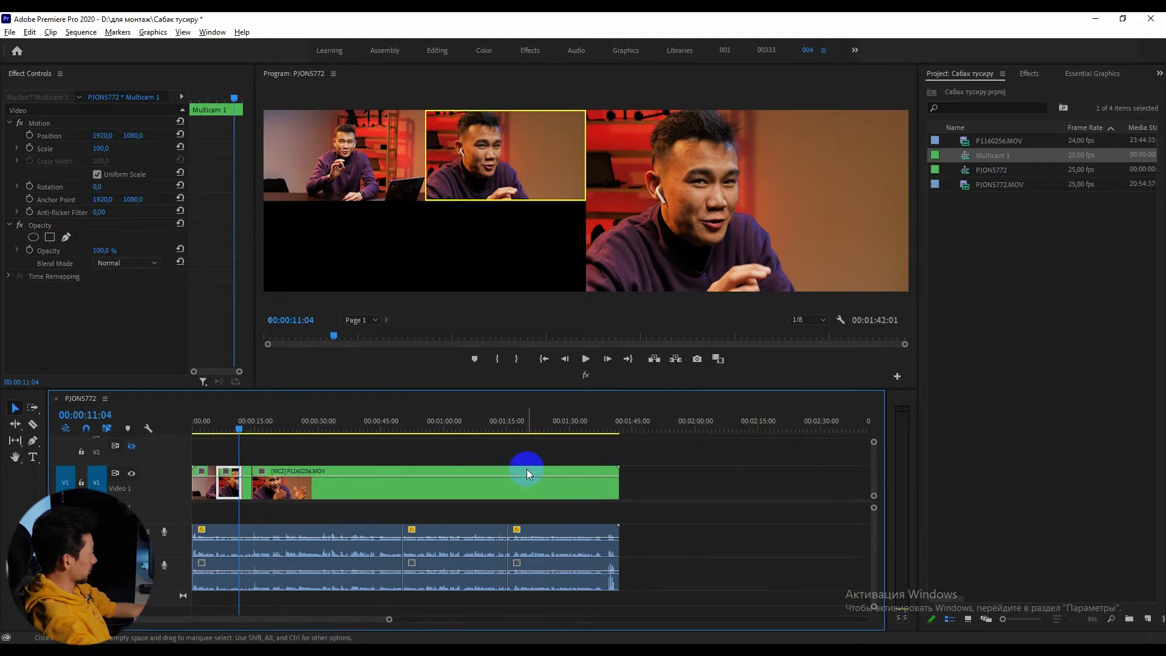
Move the playhead to 00:01:36:19 and check where the last video and audio clips end
{"action": "left_click", "coordinate": [533, 483]}
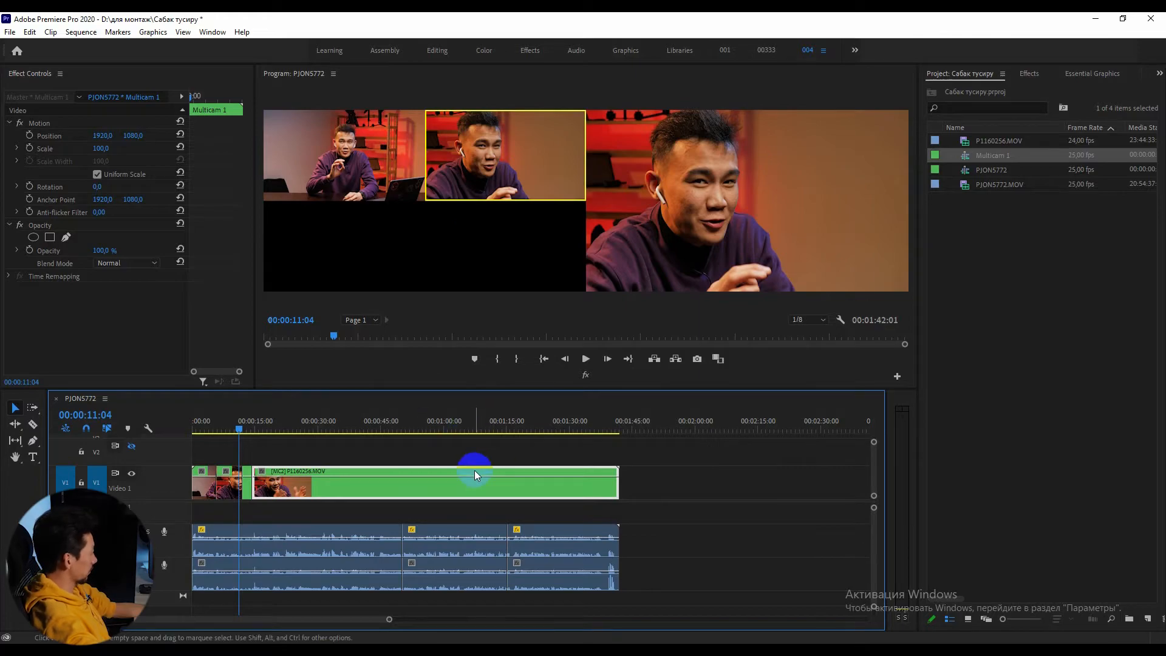
{"action": "left_click_drag", "start_coordinate": [583, 432], "coordinate": [597, 437]}
{"action": "left_click", "coordinate": [616, 491]}
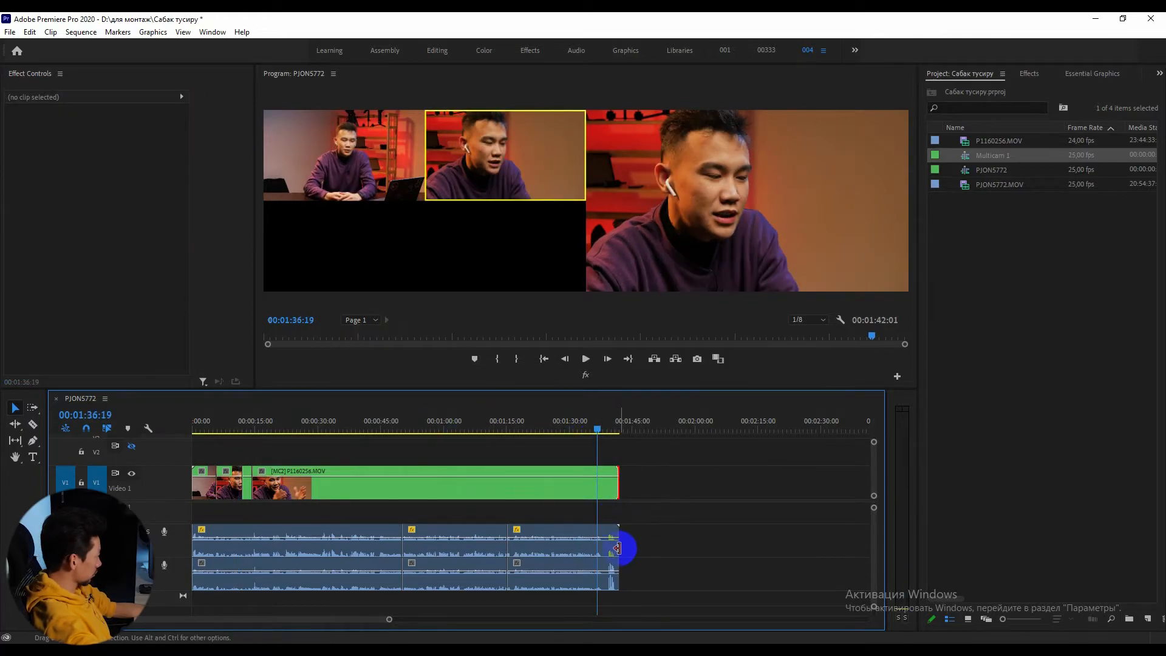
{"action": "left_click", "coordinate": [616, 545]}
{"action": "left_click", "coordinate": [558, 440]}
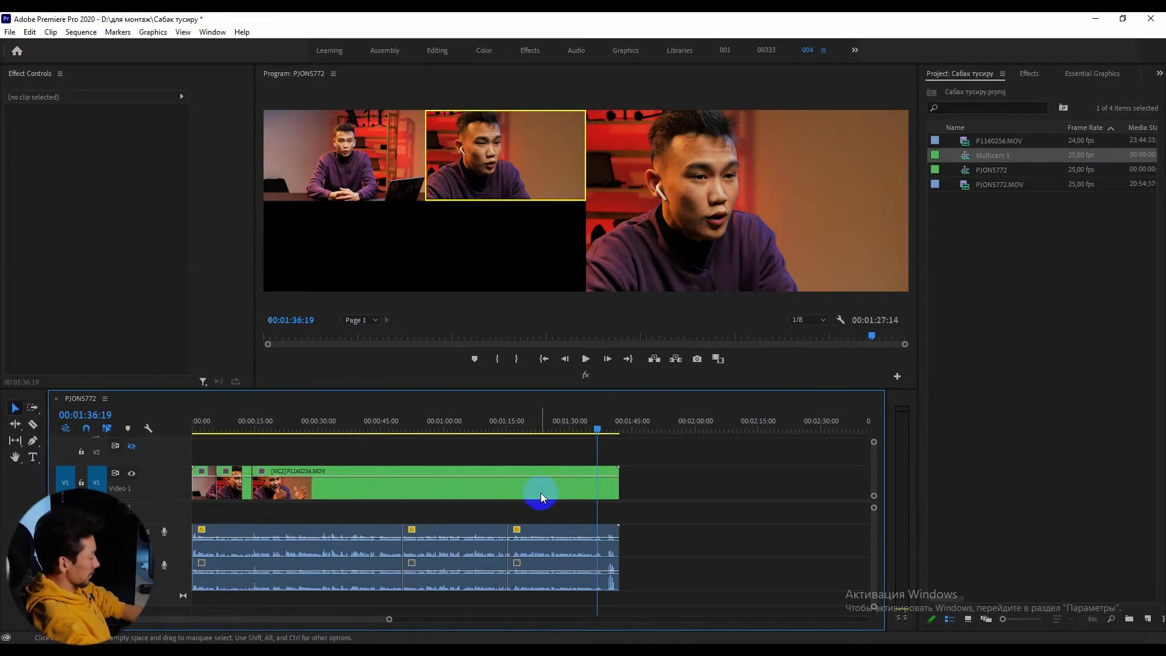
{"action": "key", "text": "ctrl+m"}
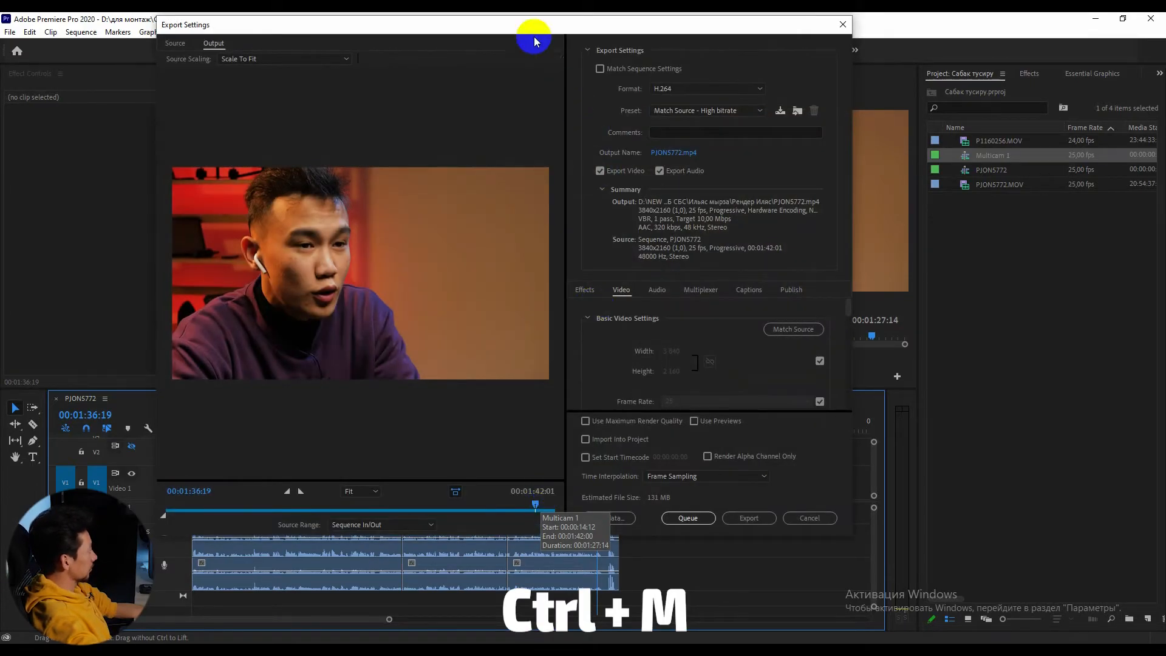
{"action": "left_click_drag", "start_coordinate": [534, 36], "coordinate": [611, 45]}
{"action": "left_click", "coordinate": [890, 540]}
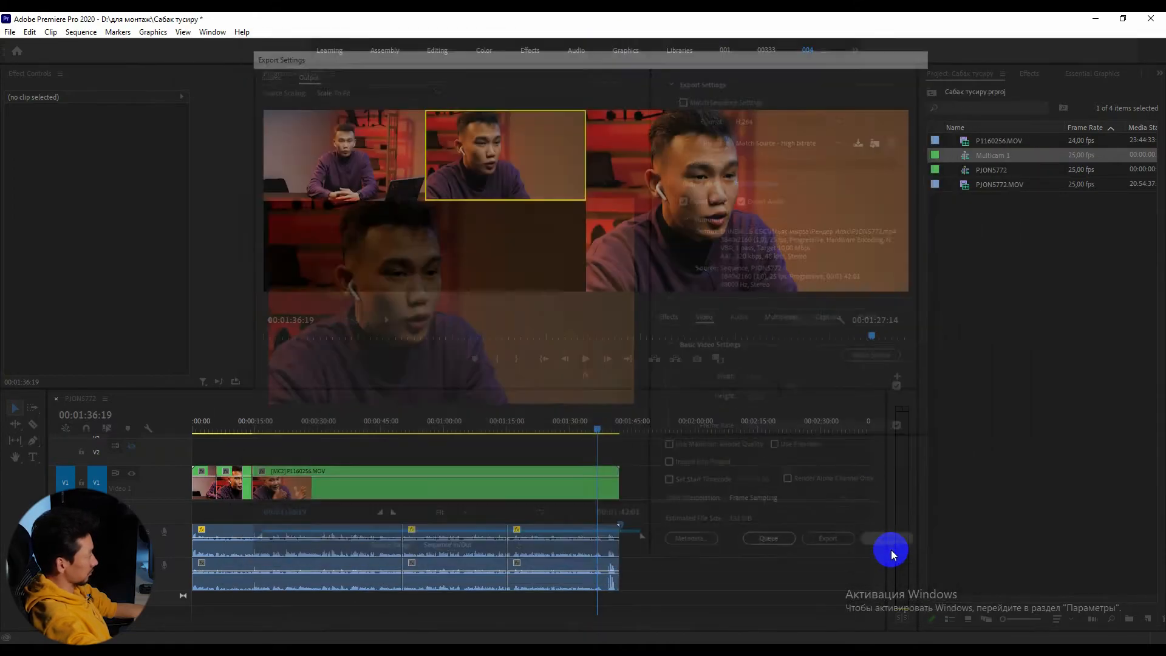
Open the media export settings for the PJON5772 sequence, choosing H.264 format and the Match Source - High bitrate preset
{"action": "left_click", "coordinate": [10, 32]}
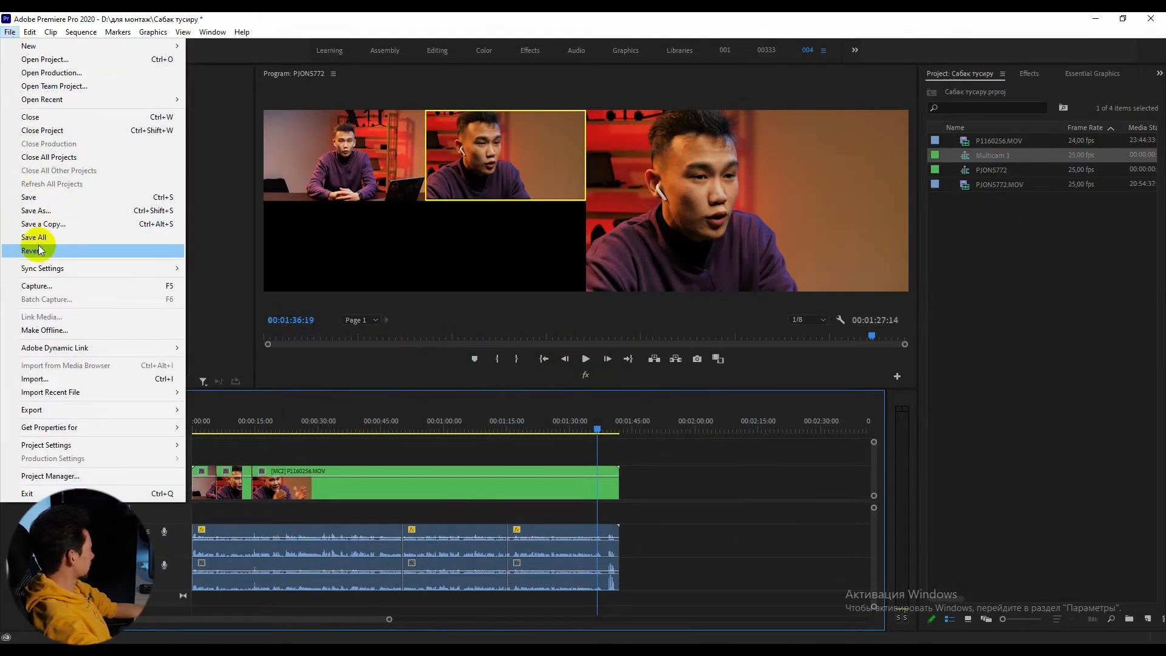
{"action": "mouse_move", "coordinate": [105, 411]}
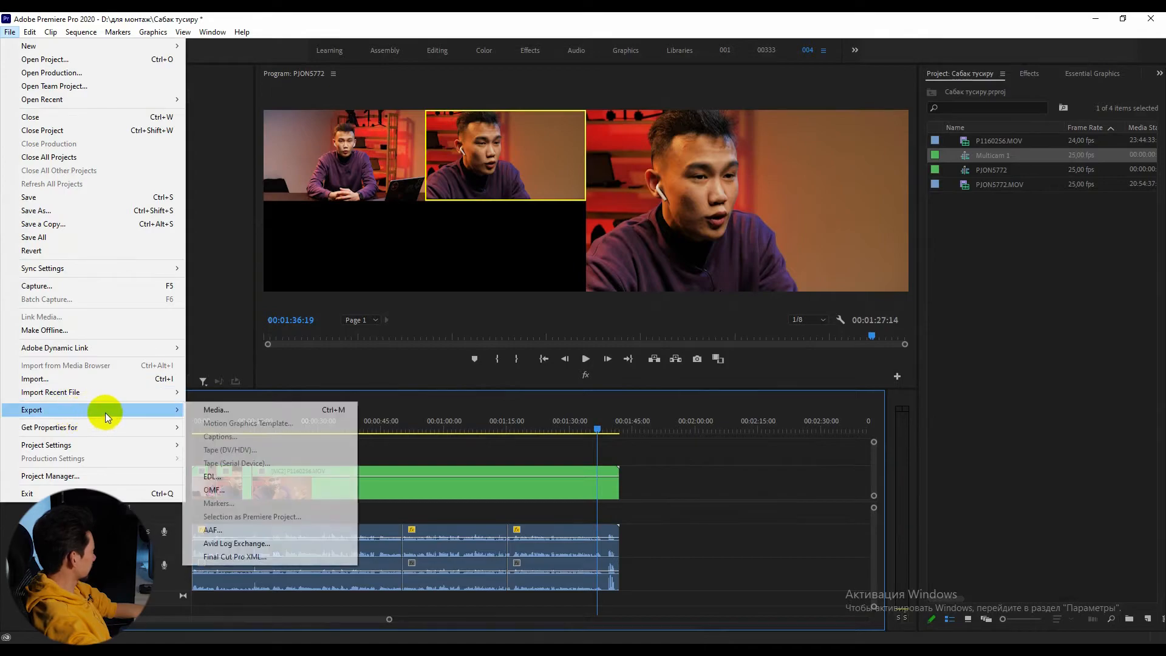
{"action": "left_click", "coordinate": [229, 412]}
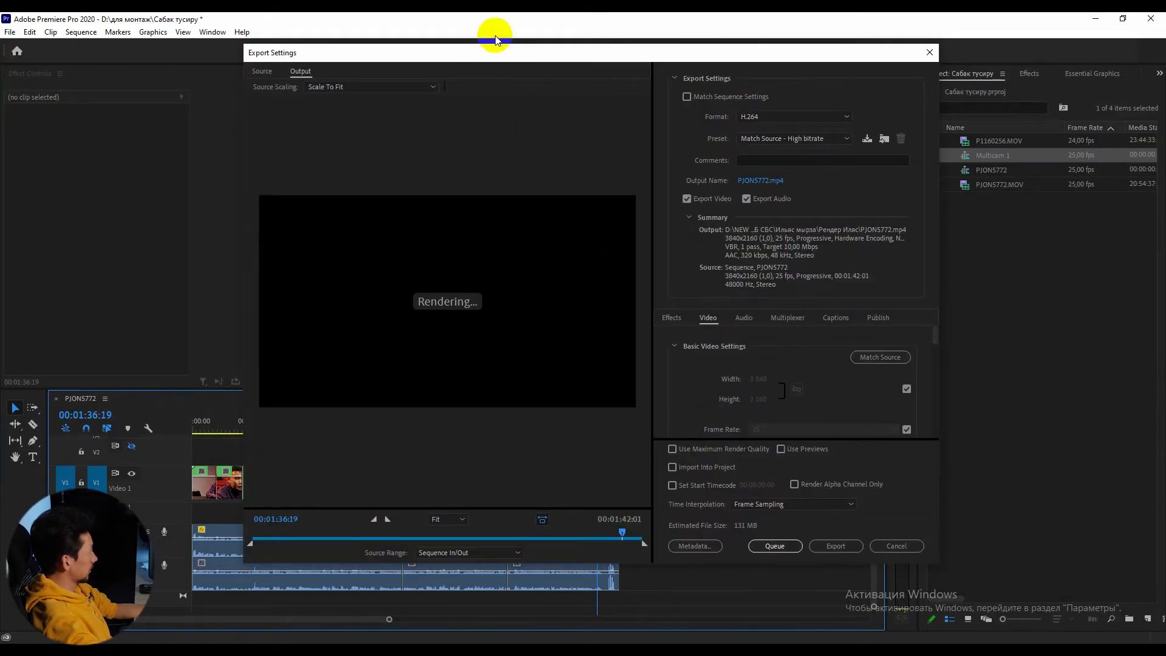
{"action": "left_click_drag", "start_coordinate": [495, 39], "coordinate": [557, 60]}
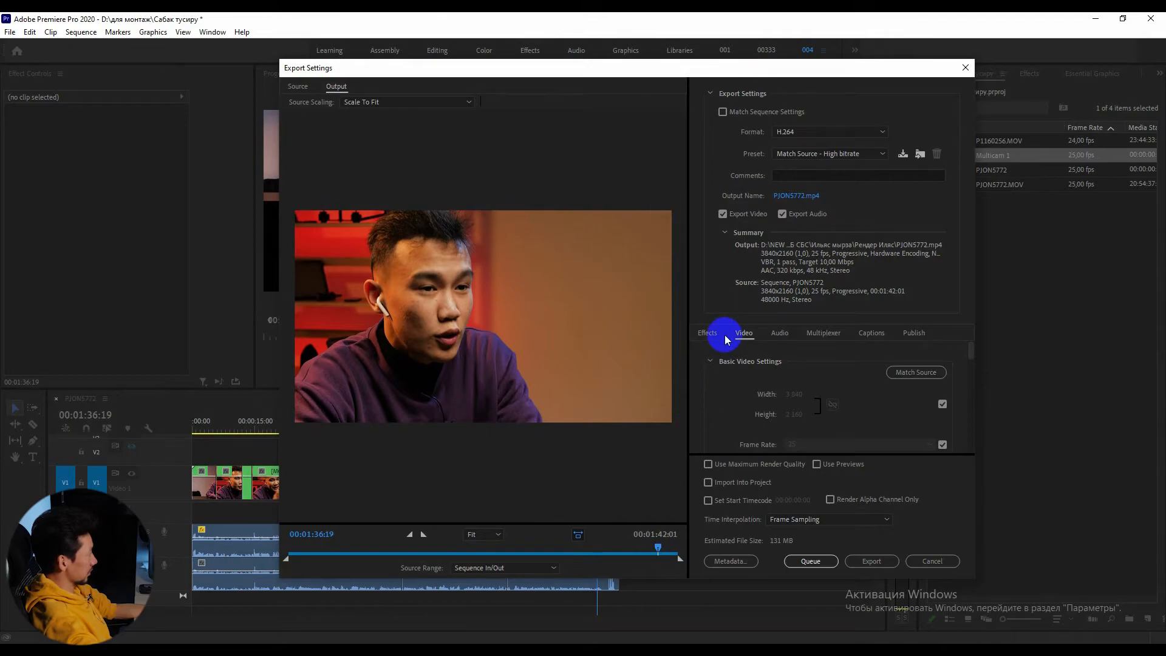
{"action": "left_click", "coordinate": [793, 132]}
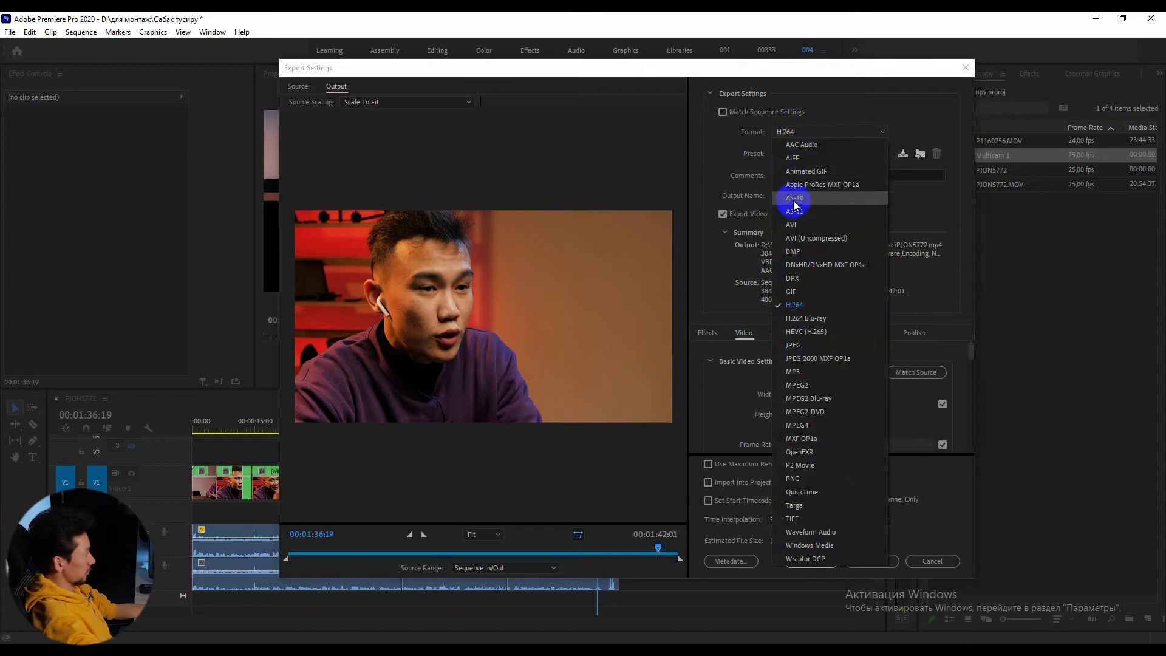
{"action": "left_click", "coordinate": [792, 307]}
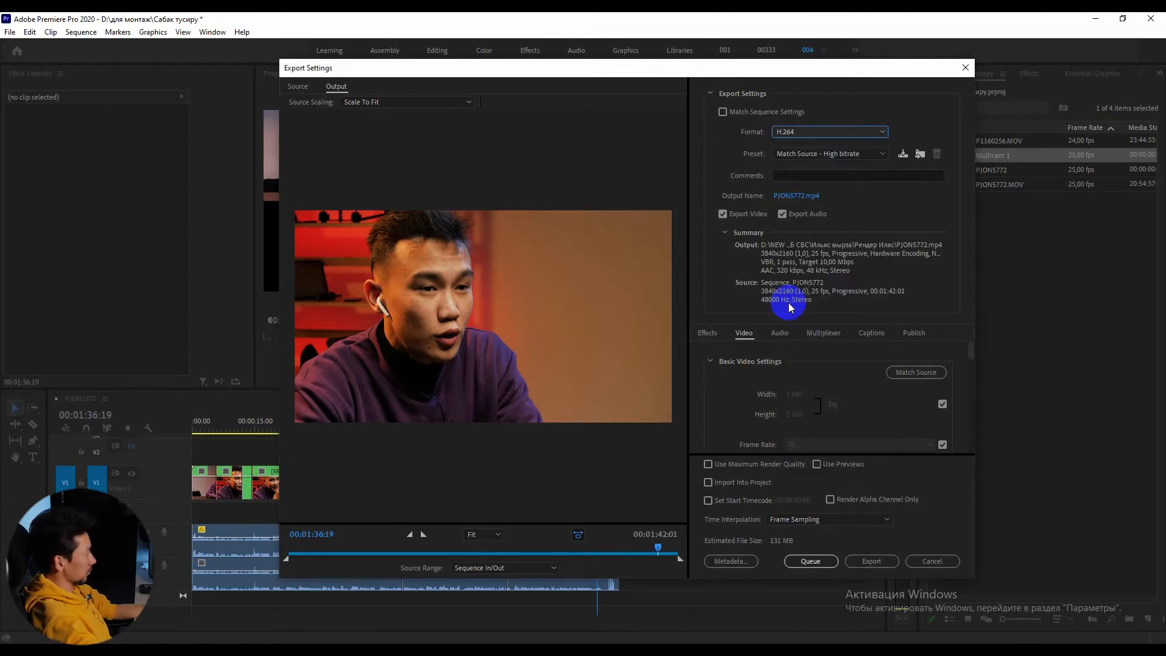
{"action": "left_click", "coordinate": [814, 154]}
{"action": "left_click", "coordinate": [817, 162]}
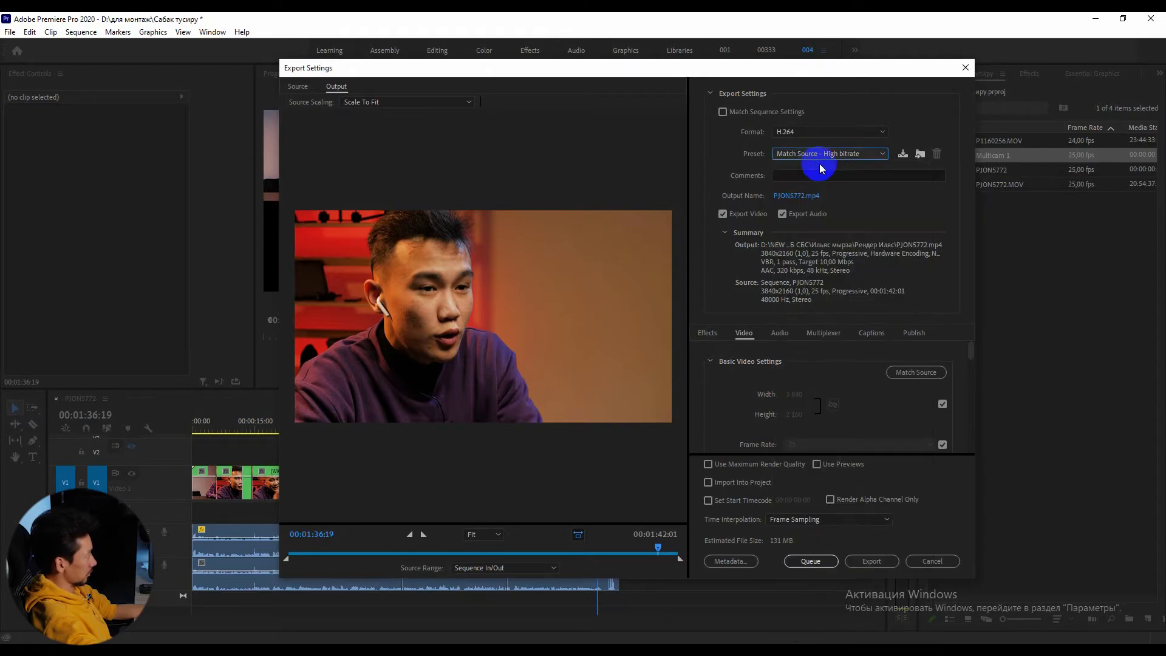
Set the export's output file to "Готовый сабак" in the "для монтаж" folder on drive D
{"action": "left_click", "coordinate": [798, 197]}
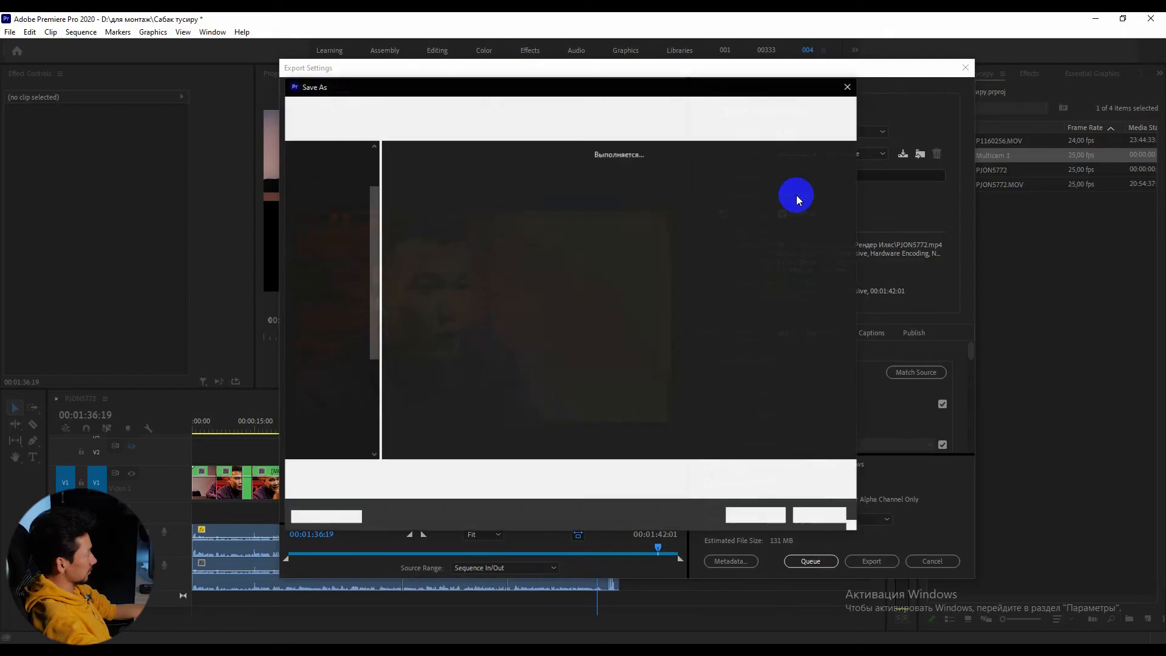
{"action": "left_click_drag", "start_coordinate": [605, 78], "coordinate": [709, 92]}
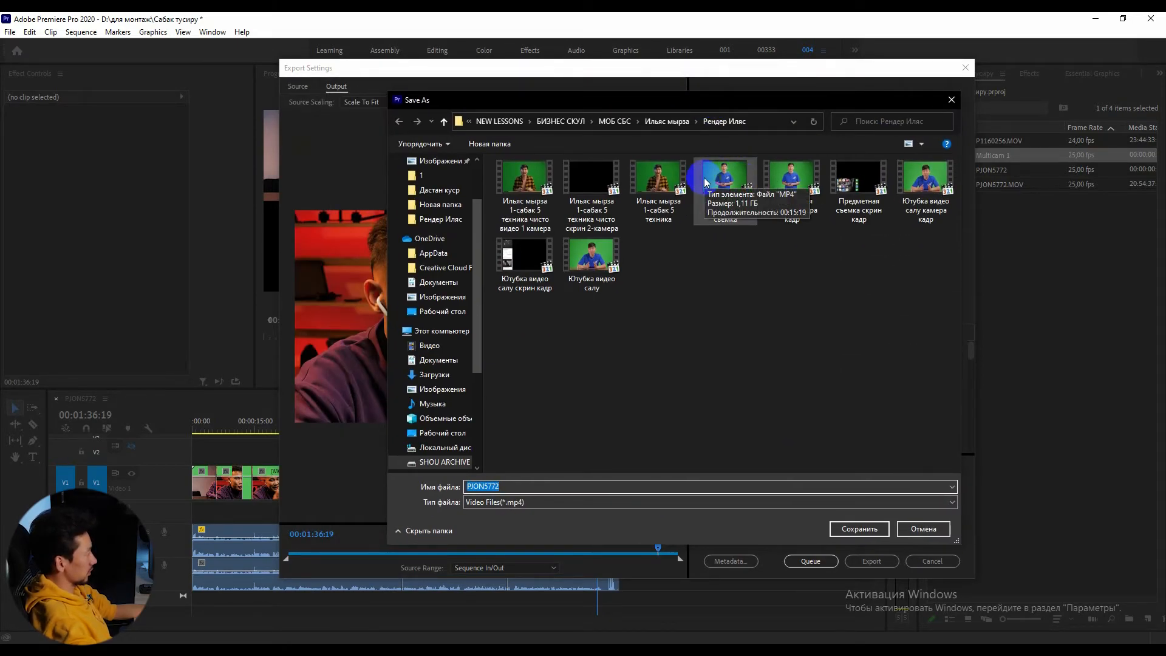
{"action": "left_click", "coordinate": [556, 121]}
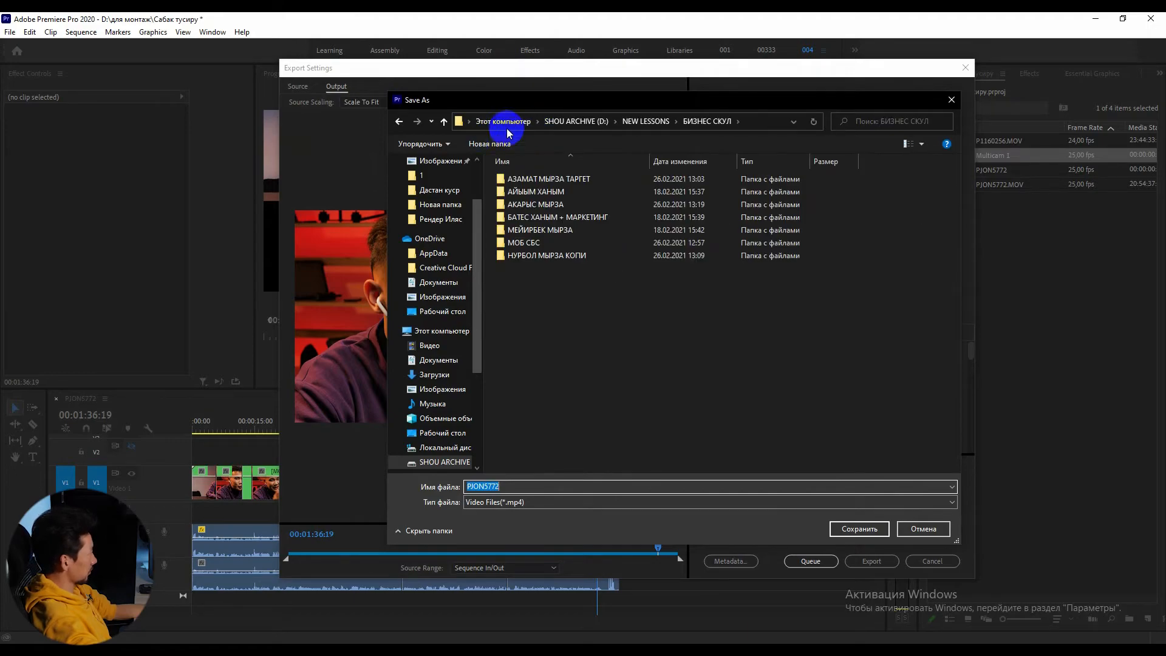
{"action": "left_click", "coordinate": [555, 121]}
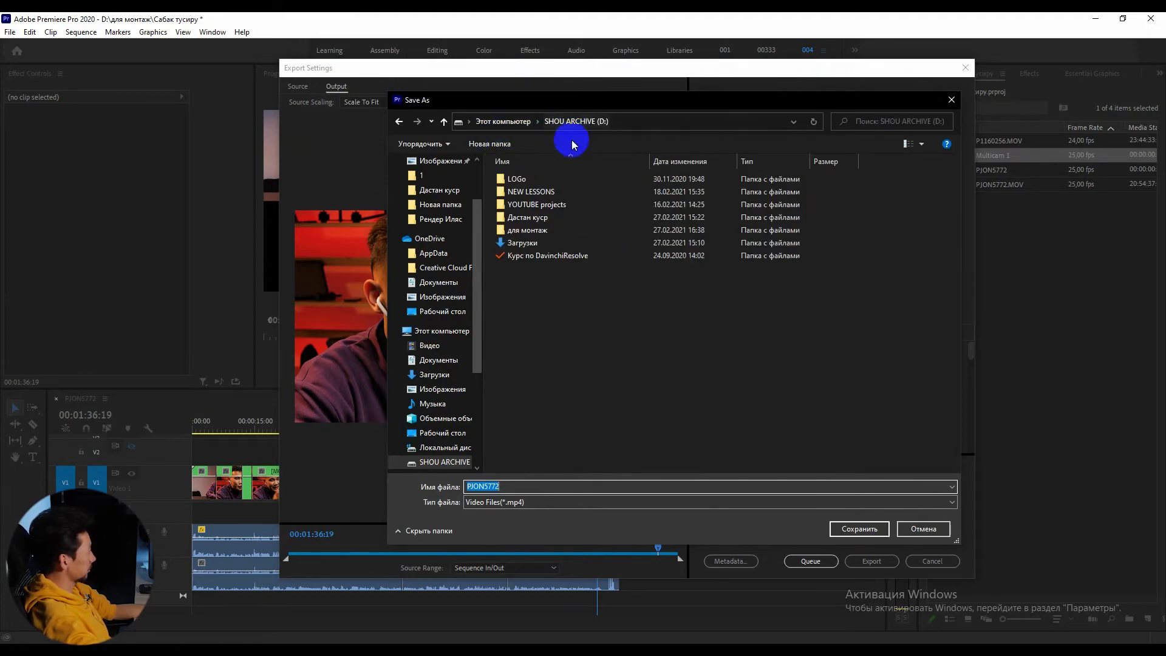
{"action": "double_click", "coordinate": [535, 230]}
{"action": "double_click", "coordinate": [507, 488]}
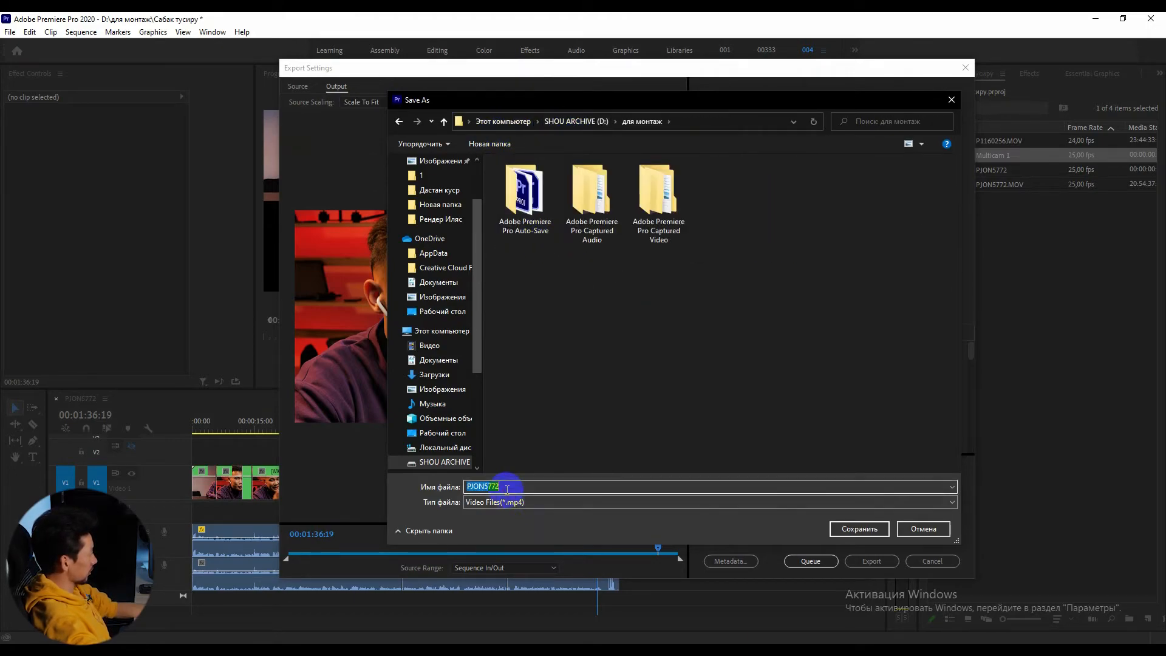
{"action": "type", "text": "U"}
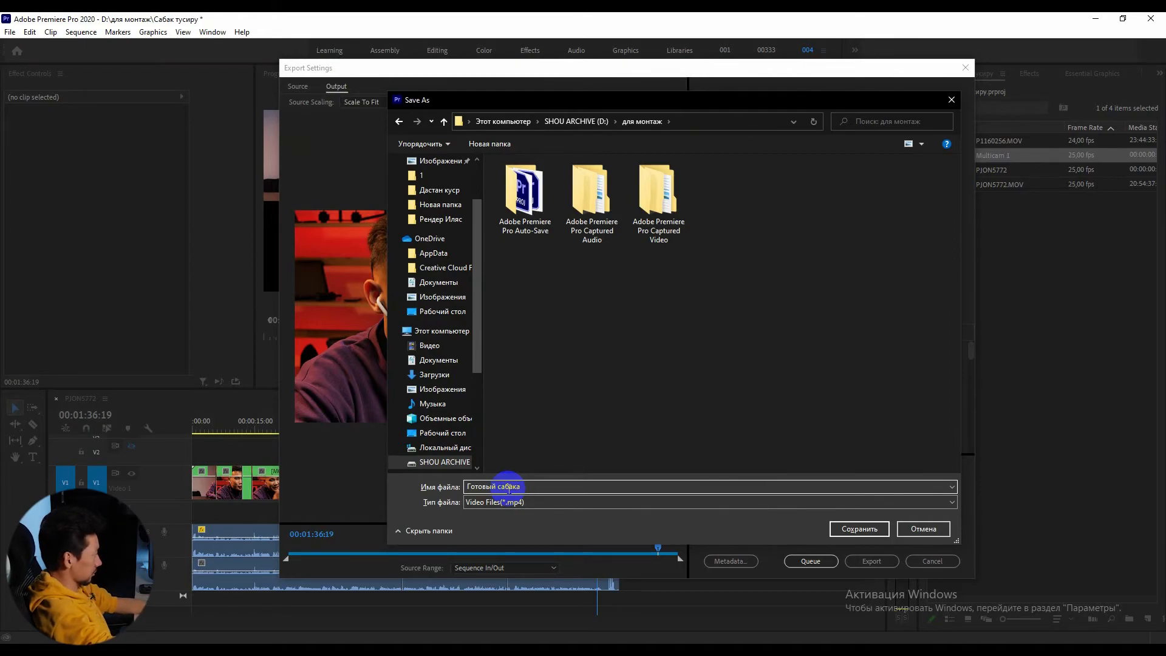
{"action": "key", "text": "Return"}
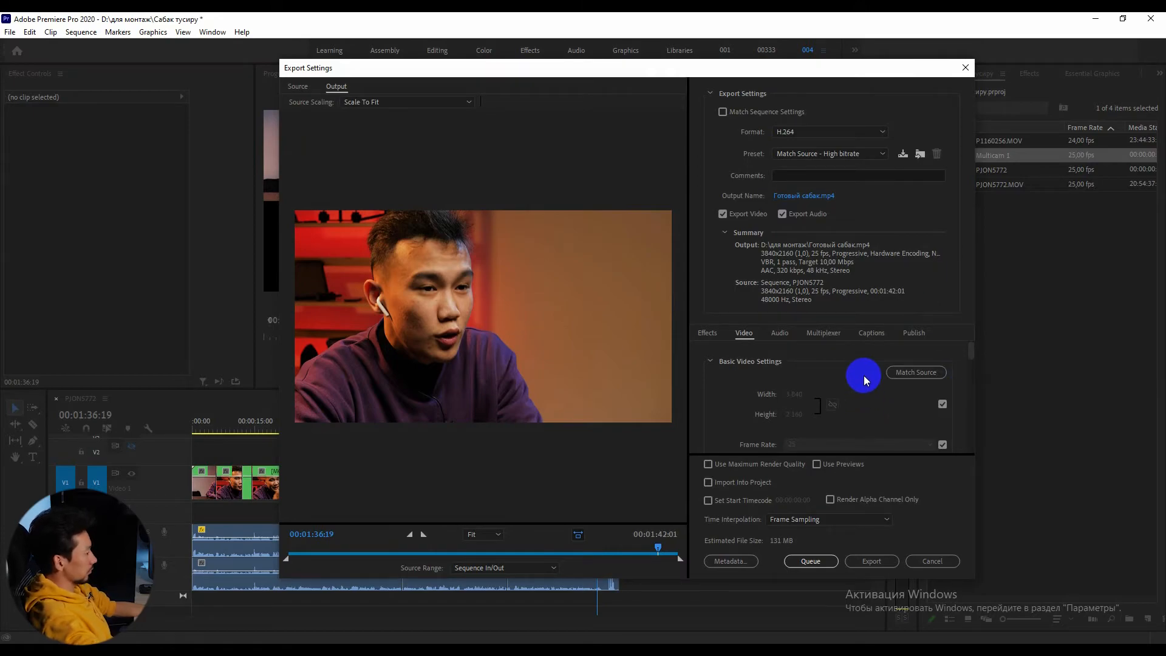
Unlink the export frame size from the source and set it to 1920 wide by 1080 high
{"action": "scroll", "coordinate": [859, 382], "scroll_direction": "down", "scroll_amount": 2}
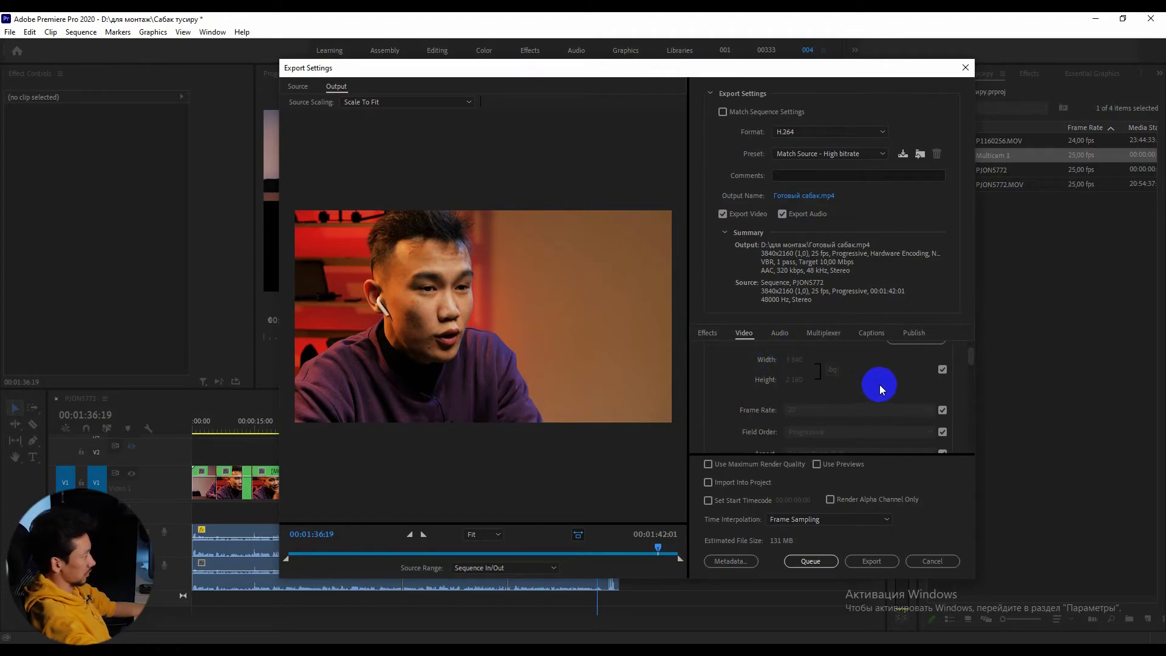
{"action": "left_click", "coordinate": [943, 371]}
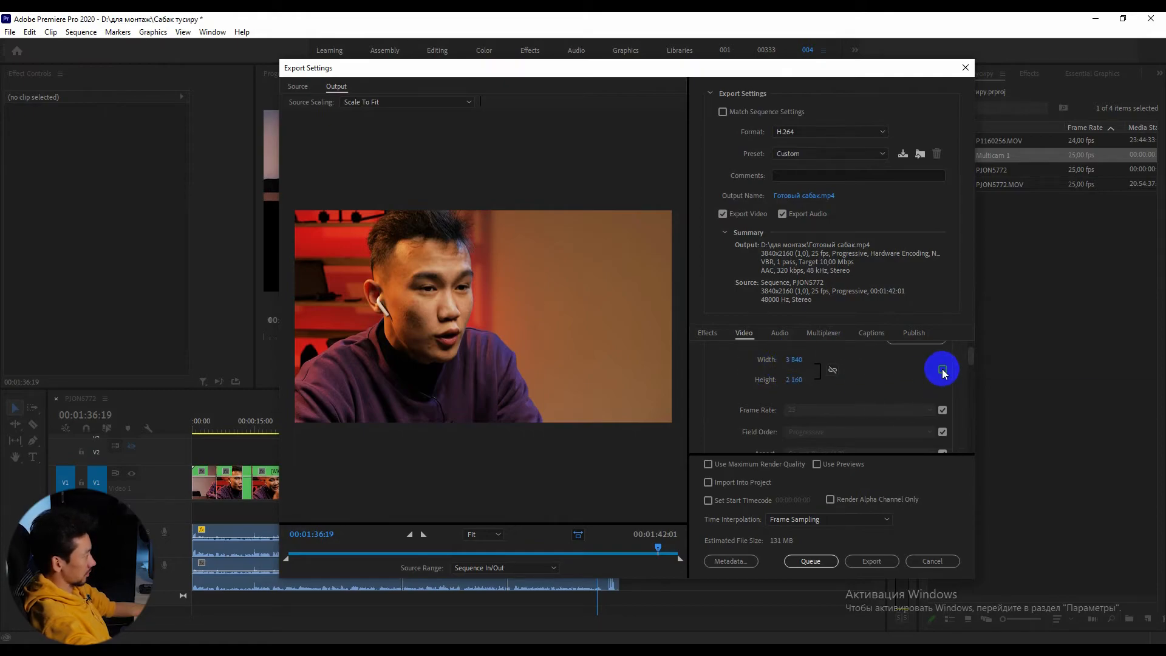
{"action": "left_click_drag", "start_coordinate": [911, 377], "coordinate": [912, 377]}
{"action": "left_click", "coordinate": [793, 362]}
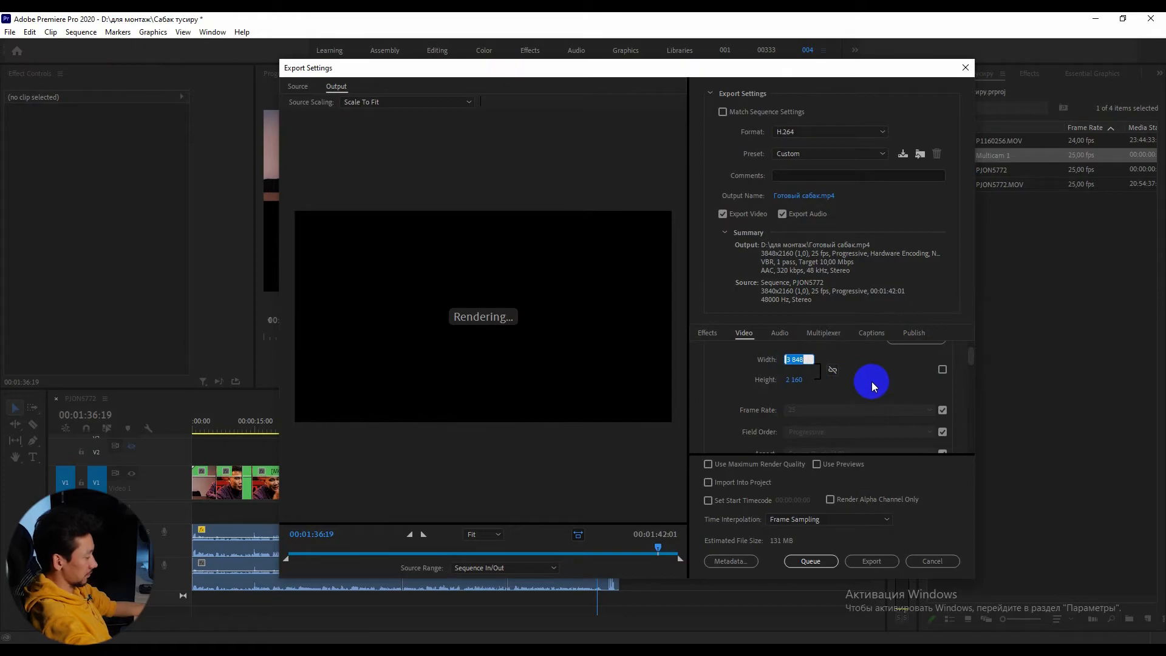
{"action": "type", "text": "1 92"}
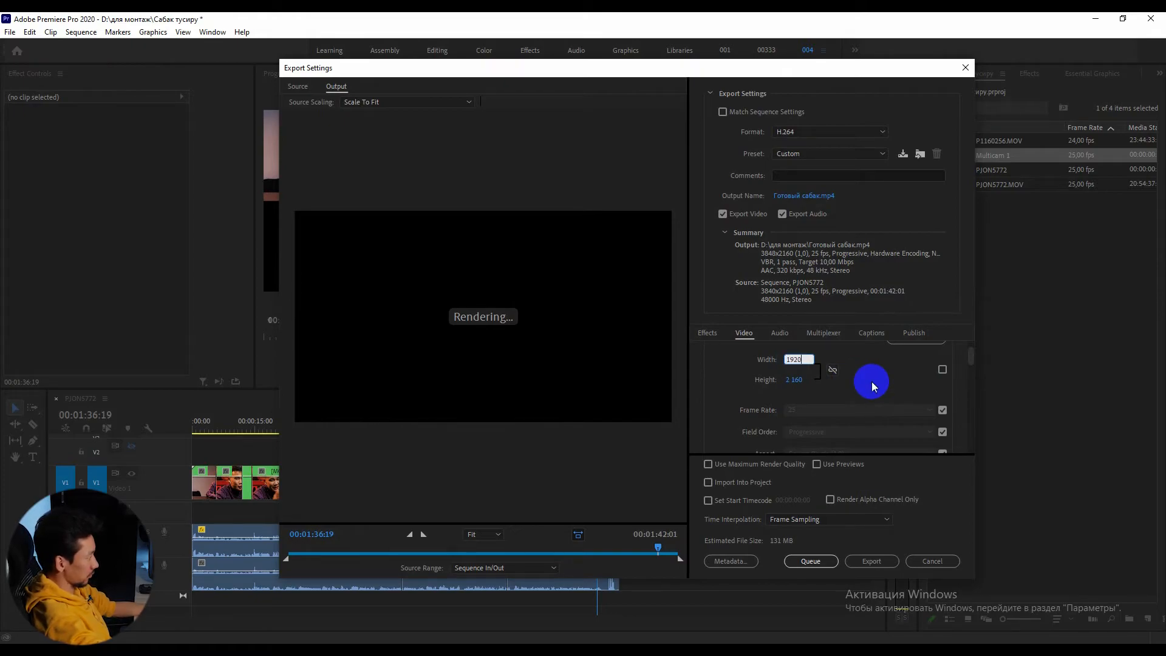
{"action": "type", "text": "0"}
{"action": "key", "text": "Return"}
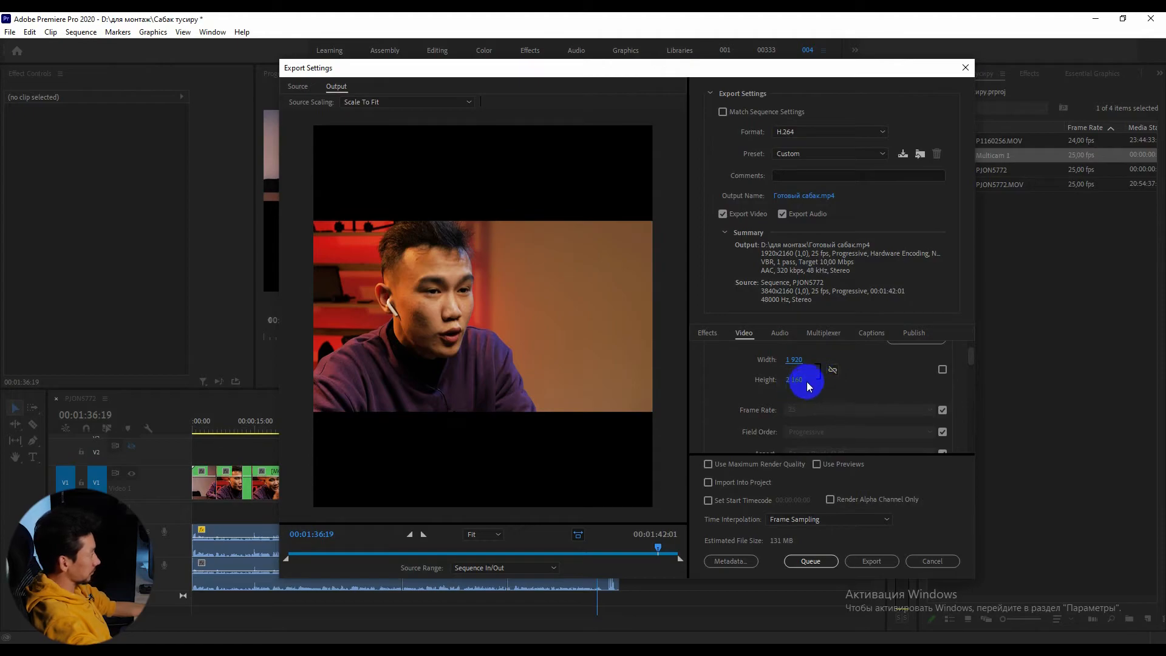
{"action": "left_click", "coordinate": [788, 381]}
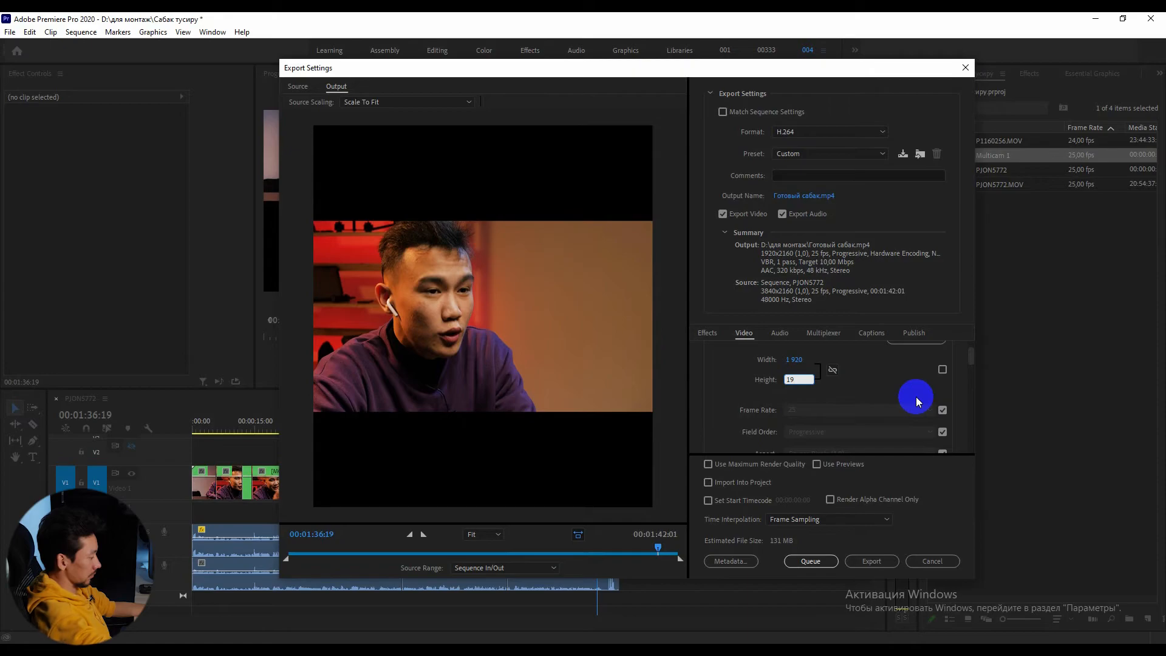
{"action": "type", "text": "1080"}
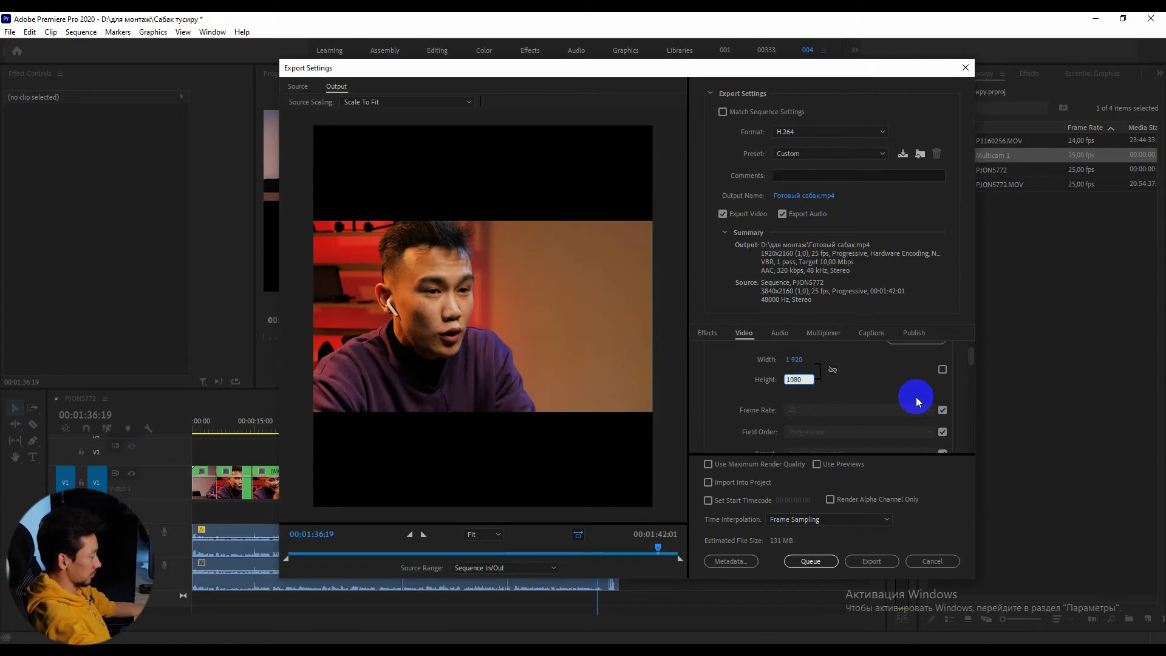
{"action": "key", "text": "Return"}
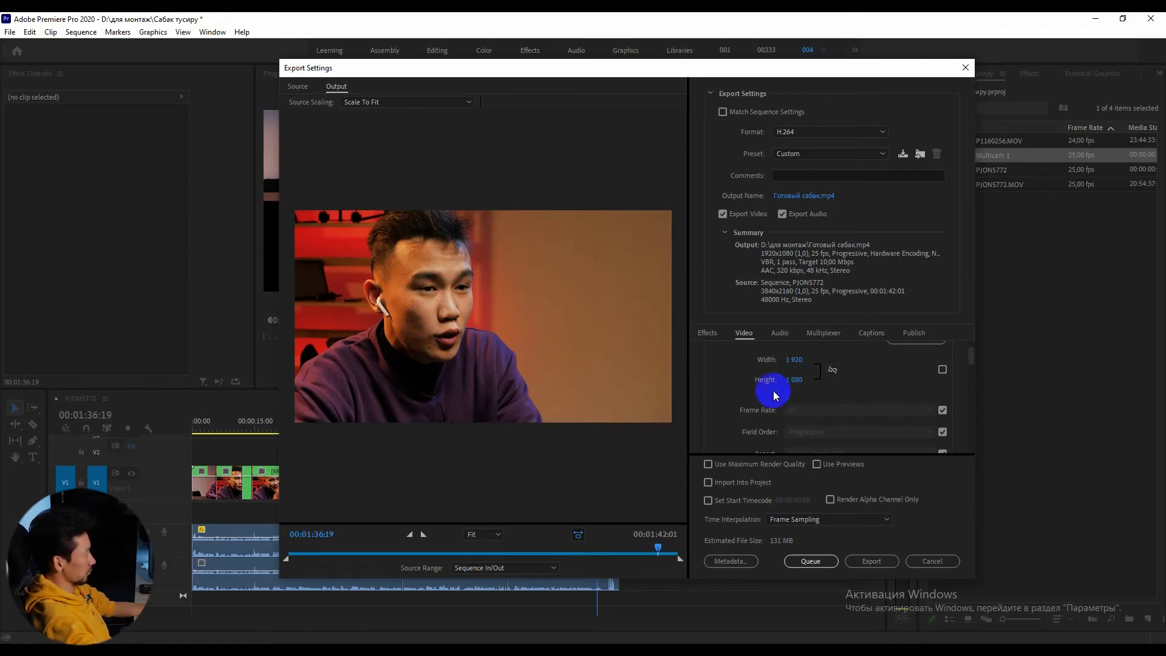
Set the export's bitrate encoding to CBR with a target bitrate of 8 Mbps
{"action": "scroll", "coordinate": [880, 387], "scroll_direction": "down", "scroll_amount": 8}
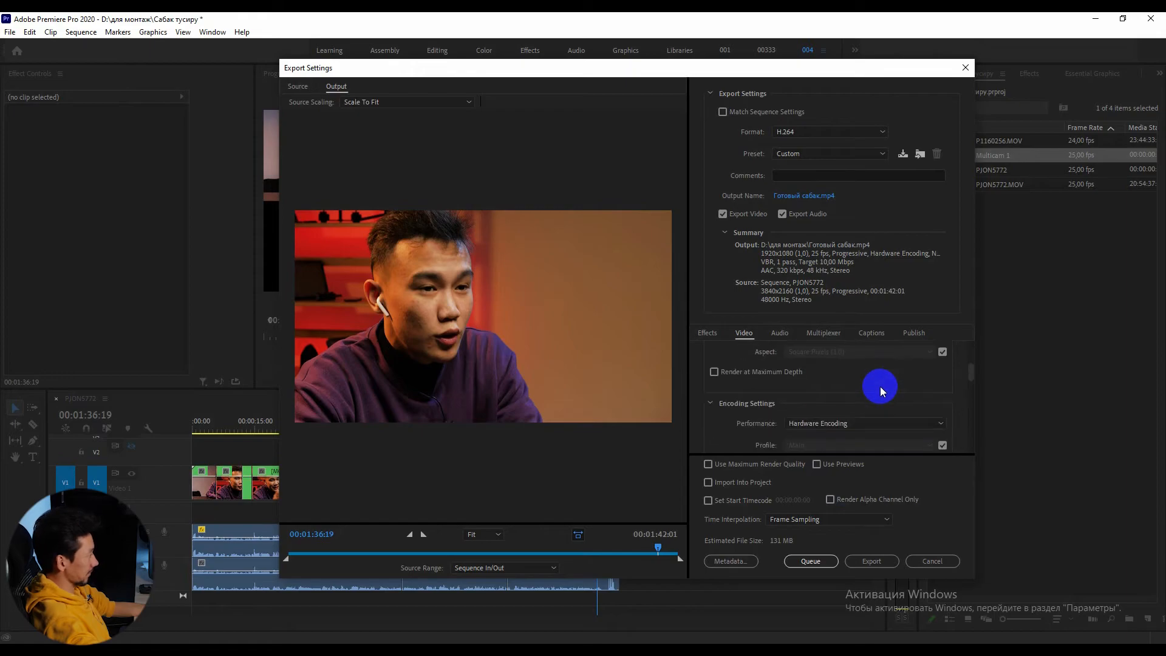
{"action": "scroll", "coordinate": [880, 386], "scroll_direction": "down", "scroll_amount": 4}
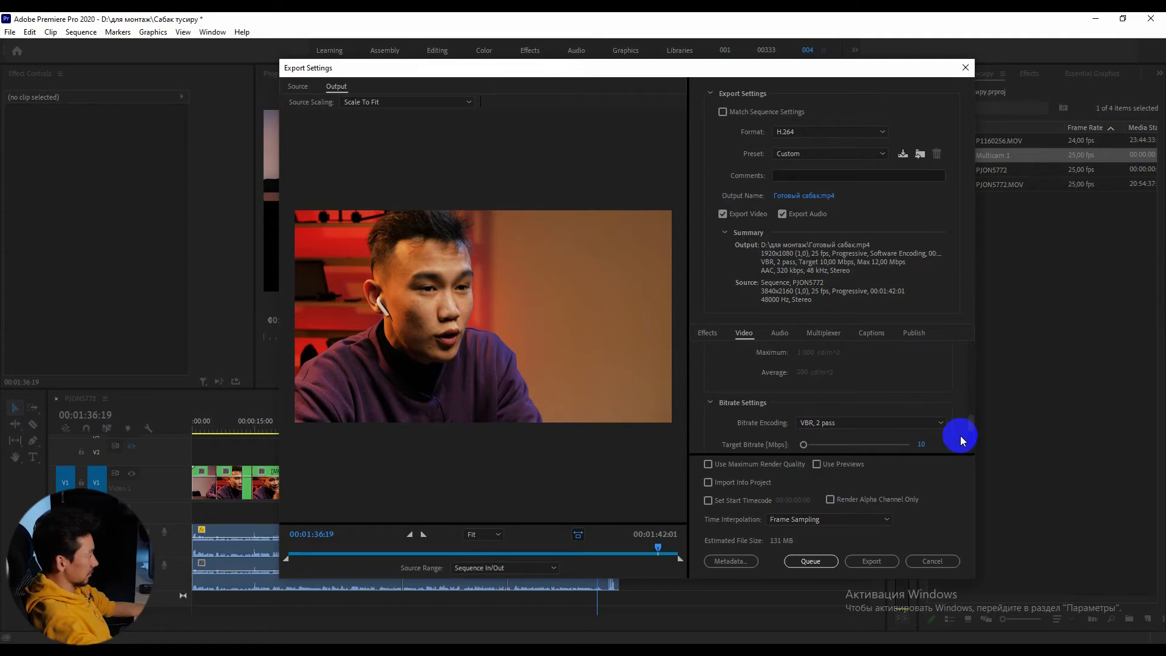
{"action": "scroll", "coordinate": [961, 436], "scroll_direction": "down", "scroll_amount": 1}
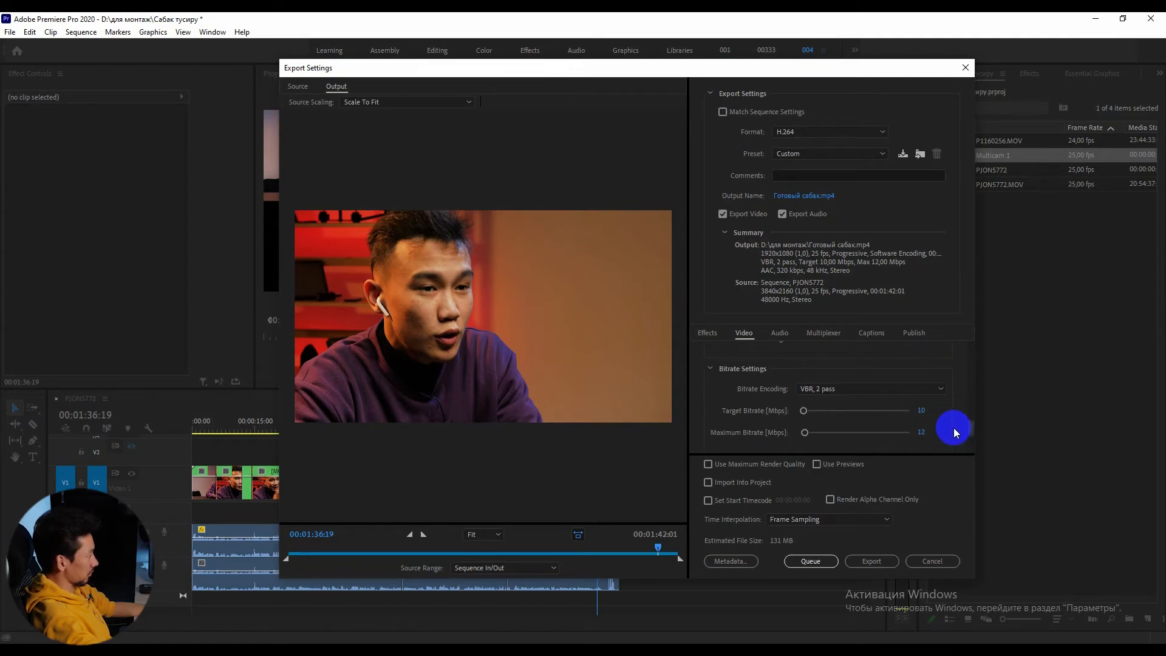
{"action": "left_click", "coordinate": [812, 391]}
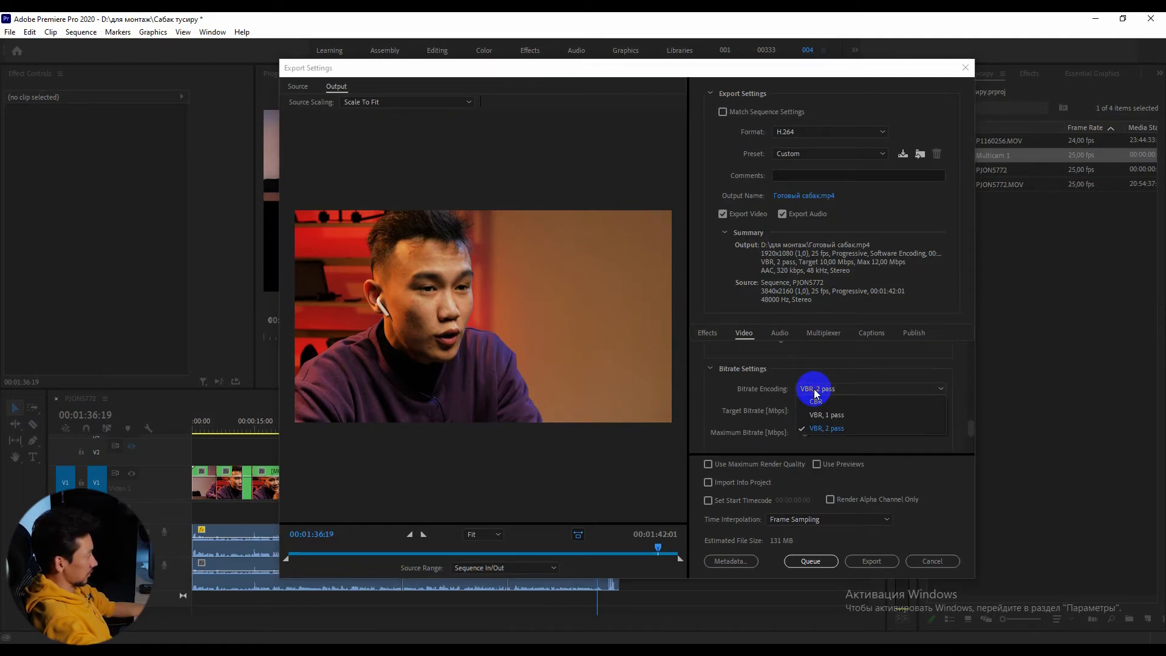
{"action": "left_click", "coordinate": [816, 401]}
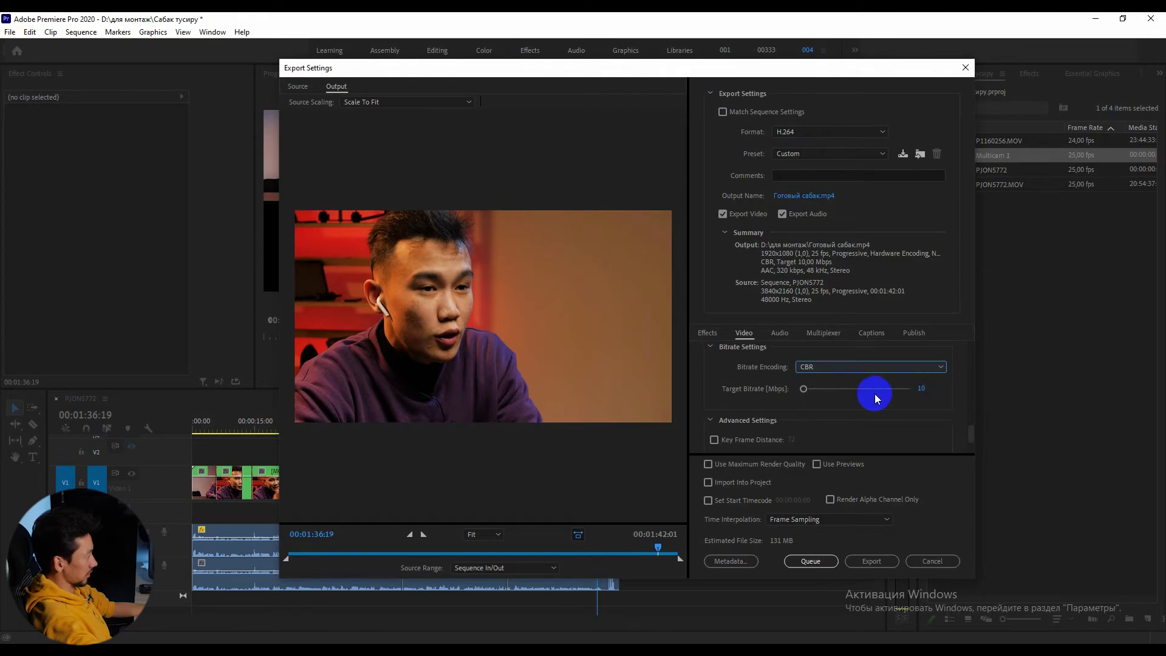
{"action": "left_click", "coordinate": [923, 388]}
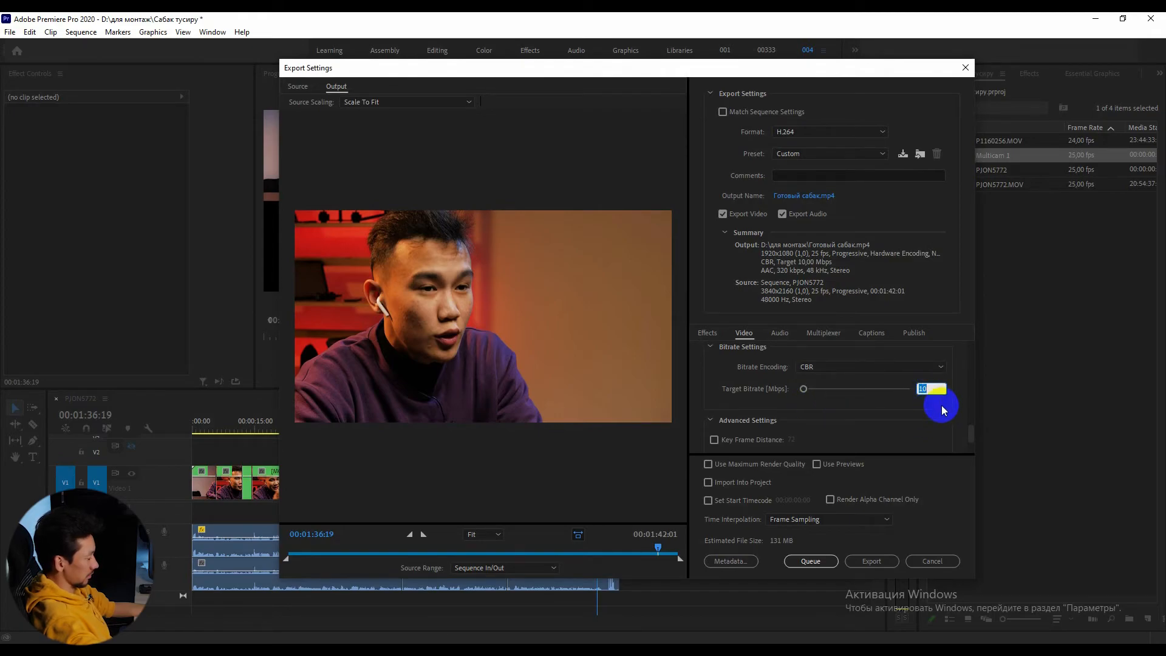
{"action": "left_click", "coordinate": [943, 410]}
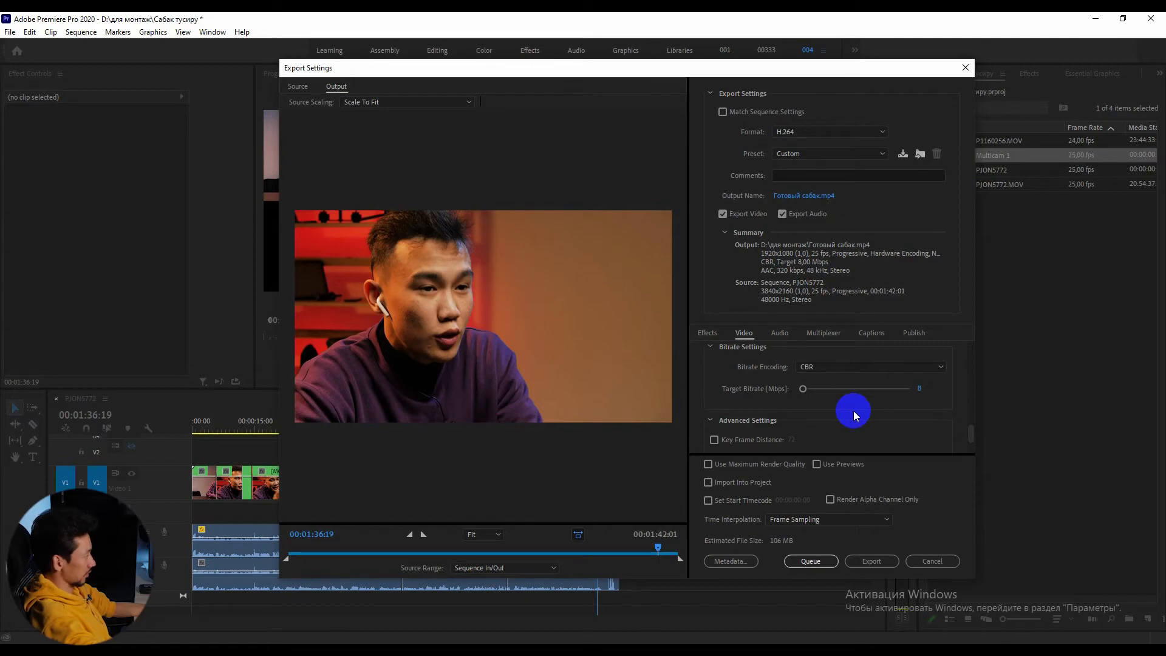
Send the configured PJON5772 export to the Adobe Media Encoder queue
{"action": "left_click", "coordinate": [811, 559]}
{"action": "left_click", "coordinate": [714, 70]}
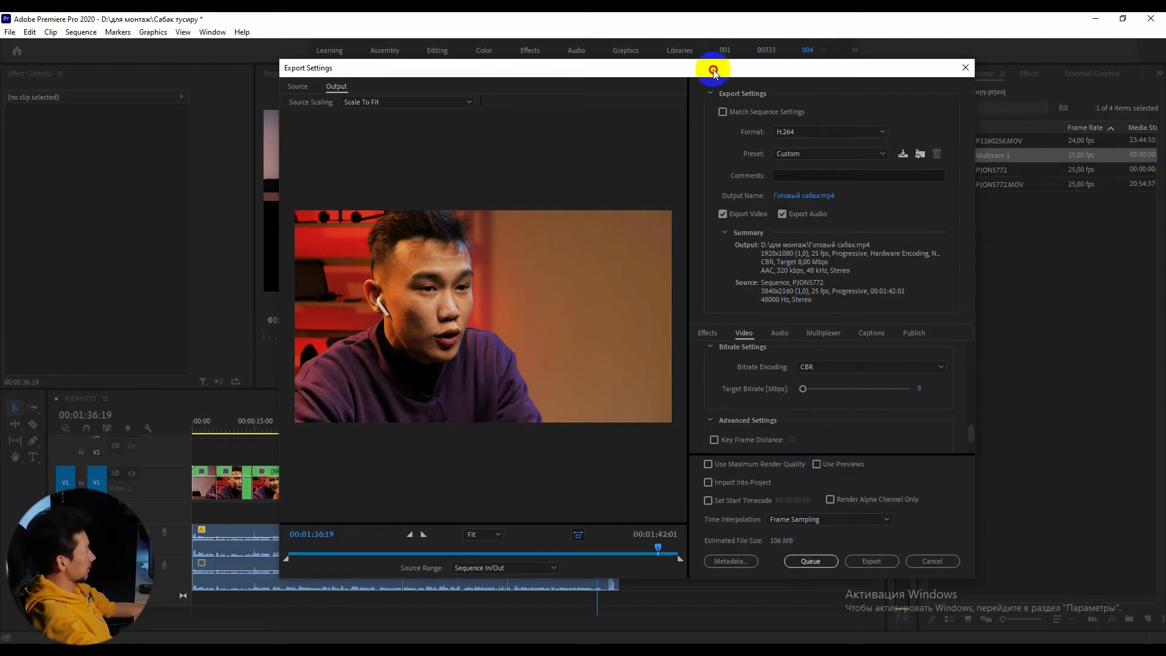
{"action": "left_click_drag", "start_coordinate": [714, 70], "coordinate": [767, 78]}
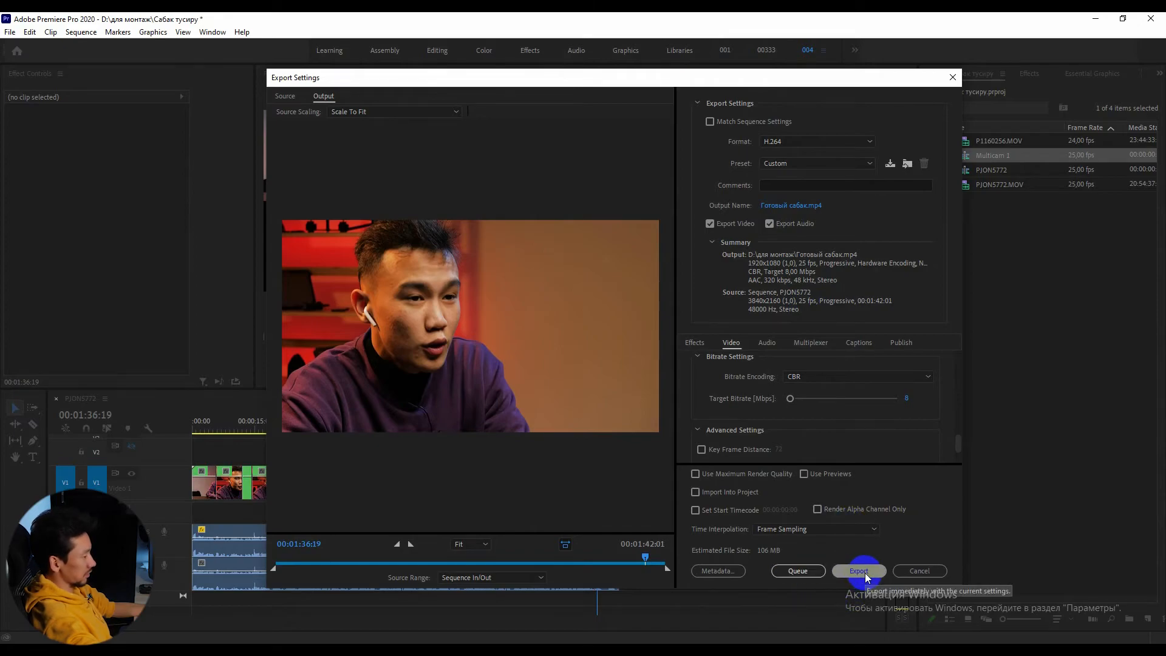
{"action": "left_click", "coordinate": [797, 572]}
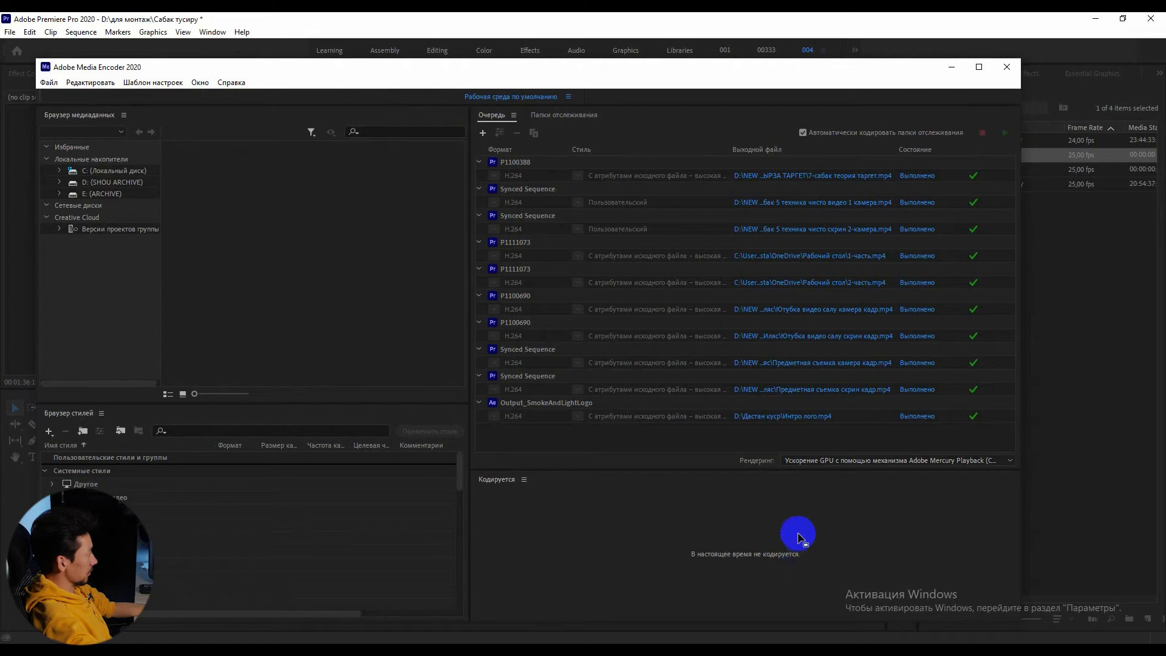
Remove all the completed jobs from the Media Encoder queue, keeping only the PJON5772 export
{"action": "left_click", "coordinate": [649, 68]}
{"action": "left_click_drag", "start_coordinate": [649, 68], "coordinate": [682, 56]}
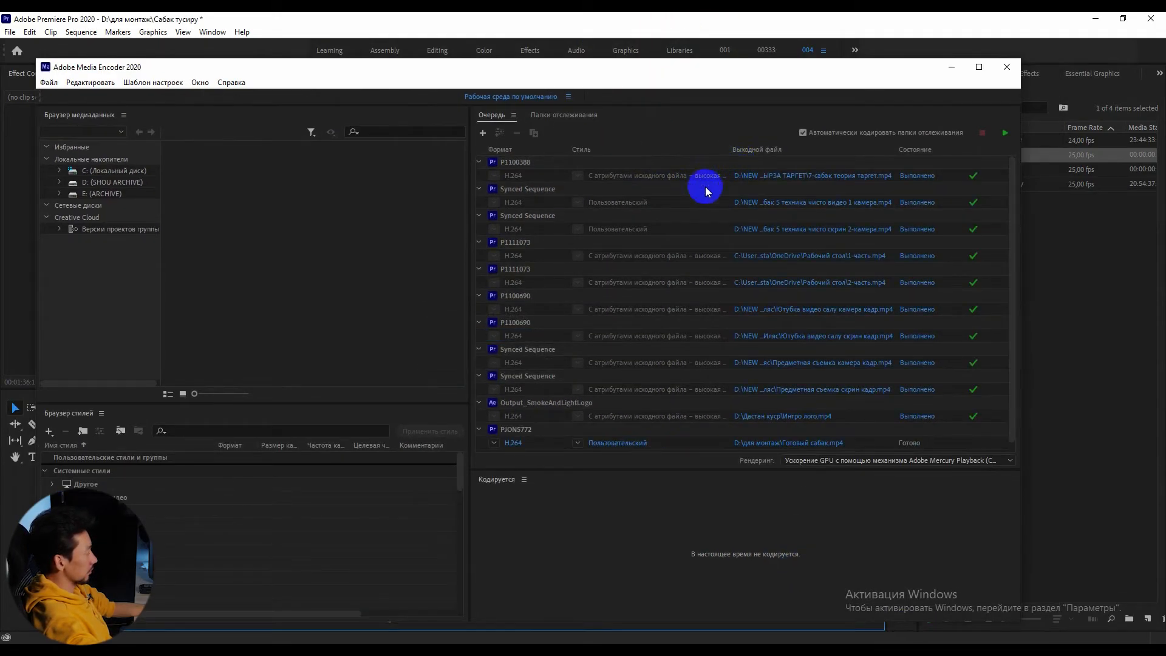
{"action": "left_click", "coordinate": [825, 67]}
{"action": "left_click_drag", "start_coordinate": [825, 67], "coordinate": [828, 54]}
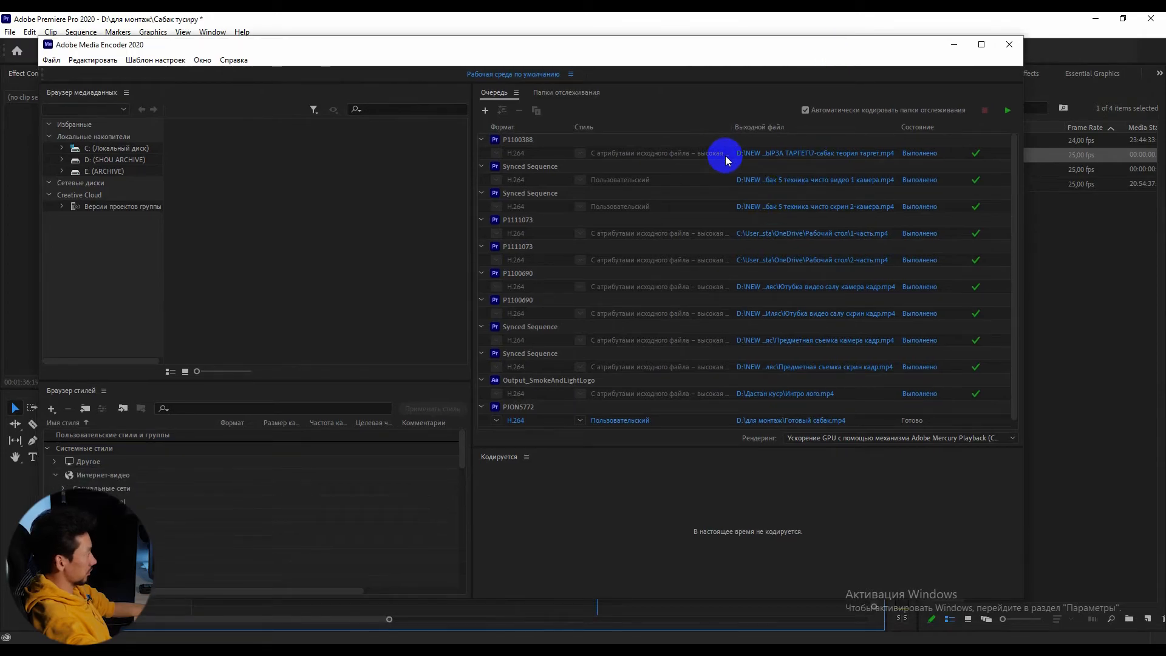
{"action": "left_click", "coordinate": [960, 154]}
{"action": "left_click", "coordinate": [958, 395], "text": "shift"}
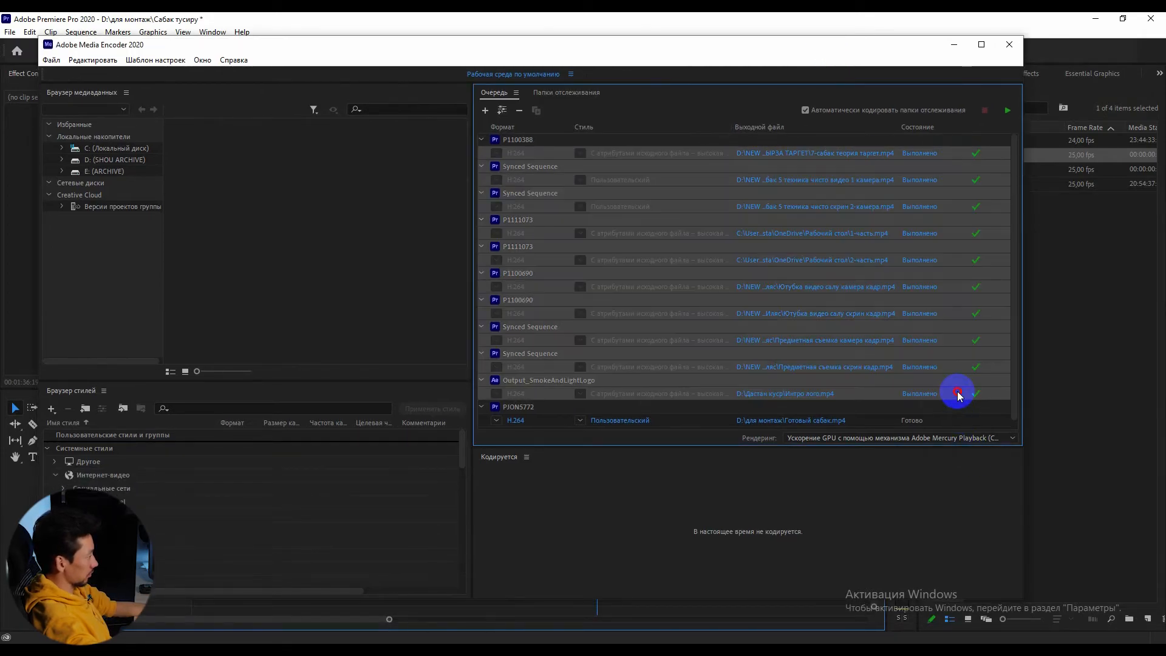
{"action": "key", "text": "Delete"}
Choose Mercury Playback GPU acceleration (CUDA) as the renderer and start encoding the queue
{"action": "left_click_drag", "start_coordinate": [561, 49], "coordinate": [603, 57]}
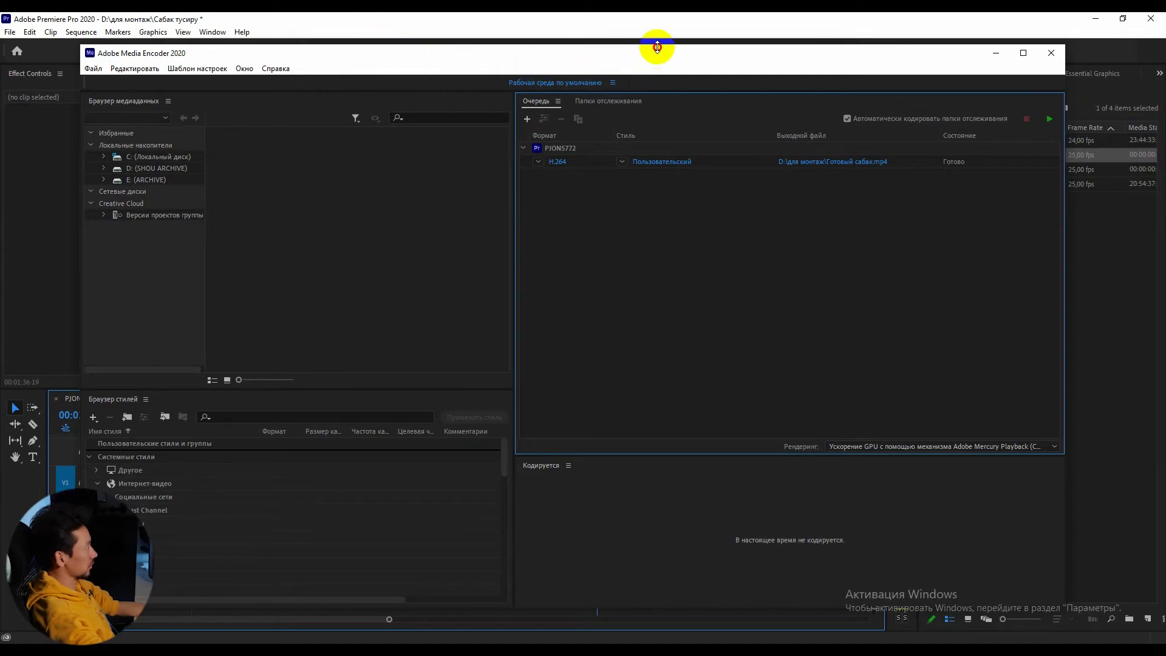
{"action": "left_click_drag", "start_coordinate": [657, 46], "coordinate": [599, 82]}
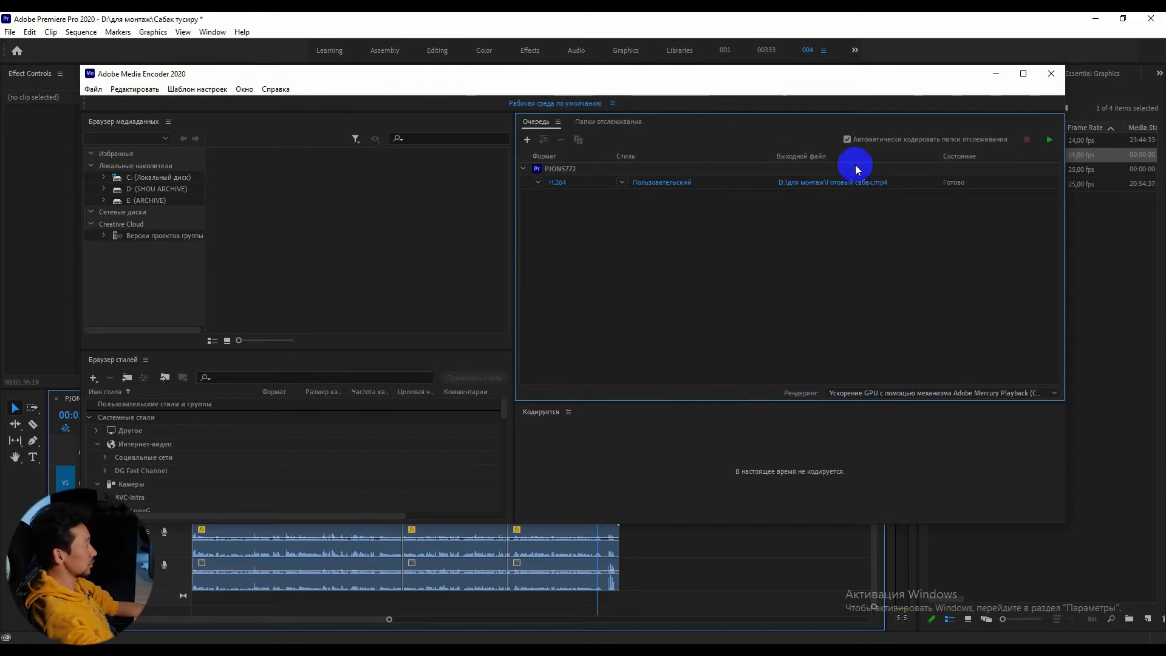
{"action": "left_click_drag", "start_coordinate": [876, 77], "coordinate": [841, 67]}
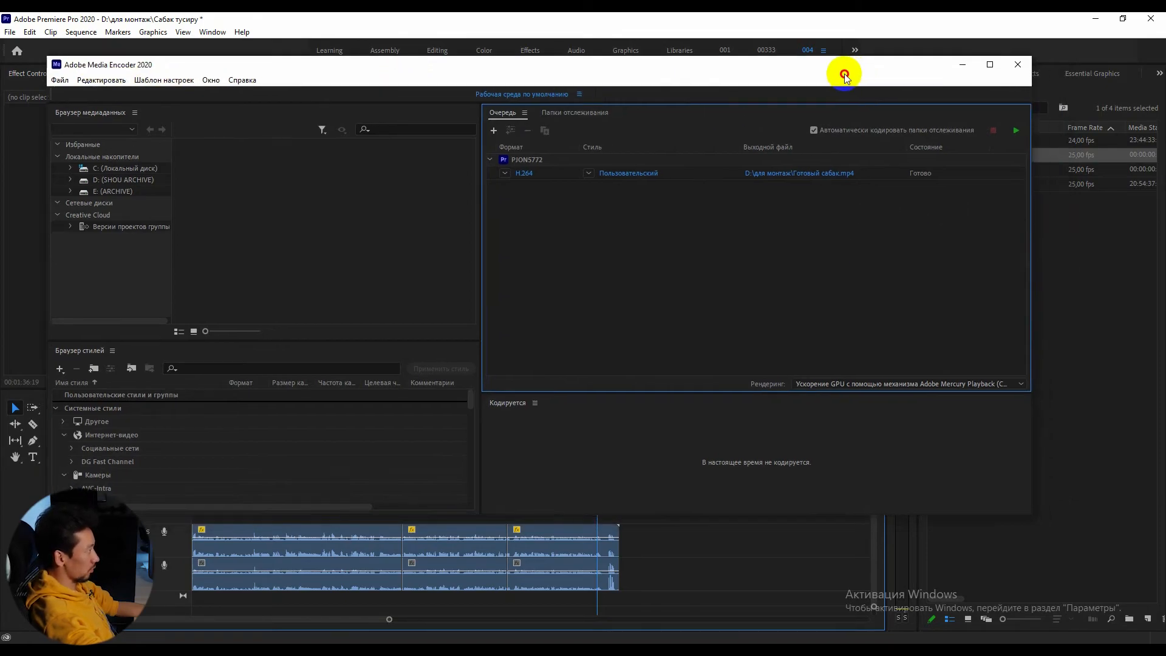
{"action": "left_click", "coordinate": [842, 385]}
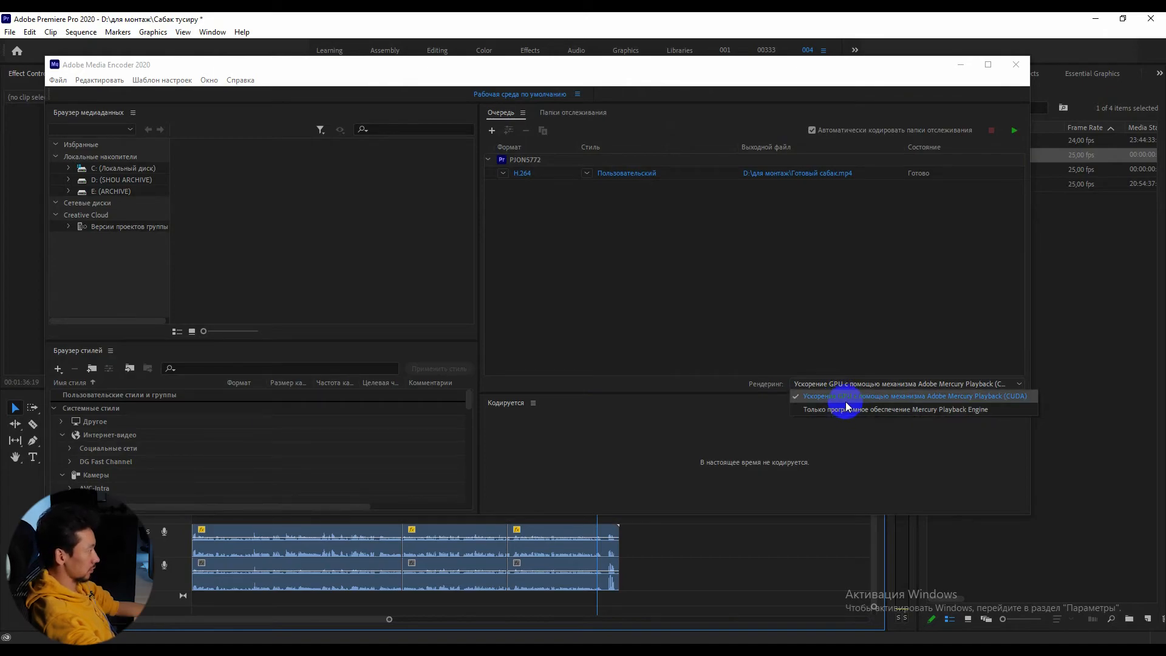
{"action": "left_click", "coordinate": [846, 396]}
{"action": "left_click_drag", "start_coordinate": [782, 79], "coordinate": [829, 95]}
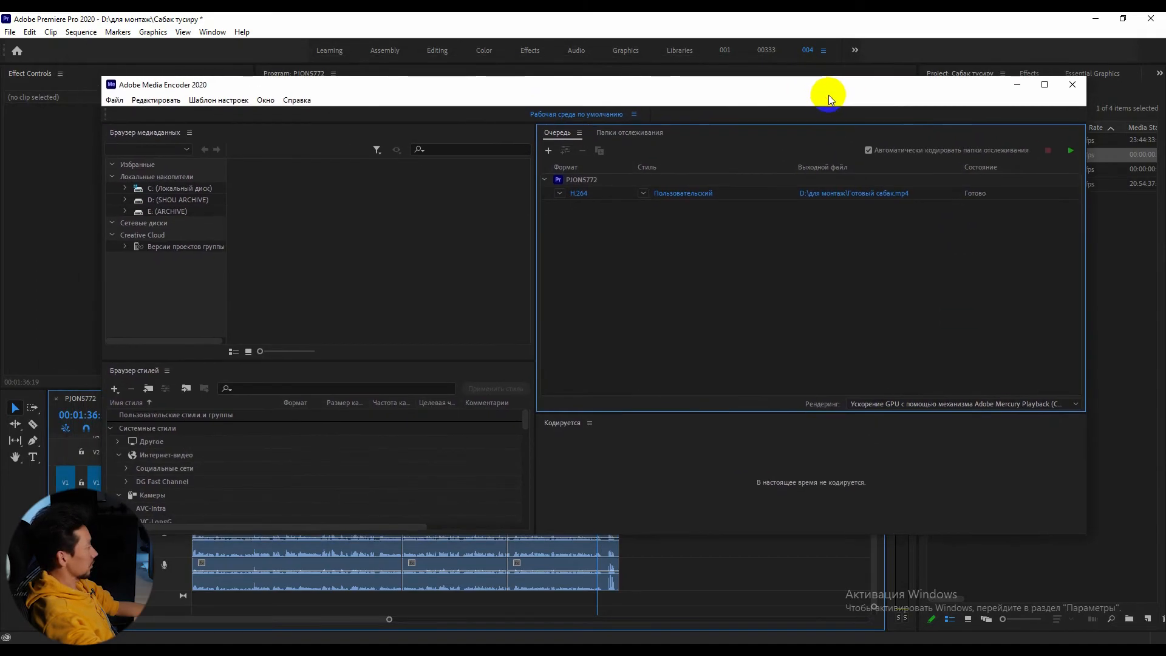
{"action": "left_click", "coordinate": [1070, 152]}
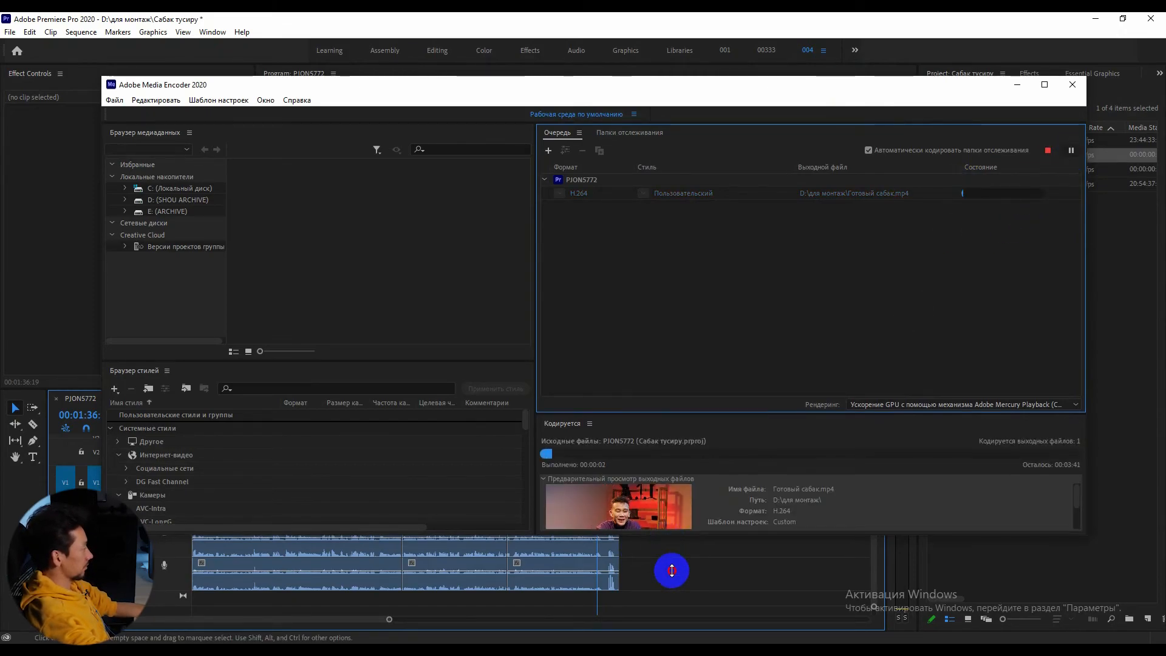
Pause the running encode and switch back to the PJON5772 timeline in Premiere Pro
{"action": "left_click_drag", "start_coordinate": [672, 571], "coordinate": [672, 569]}
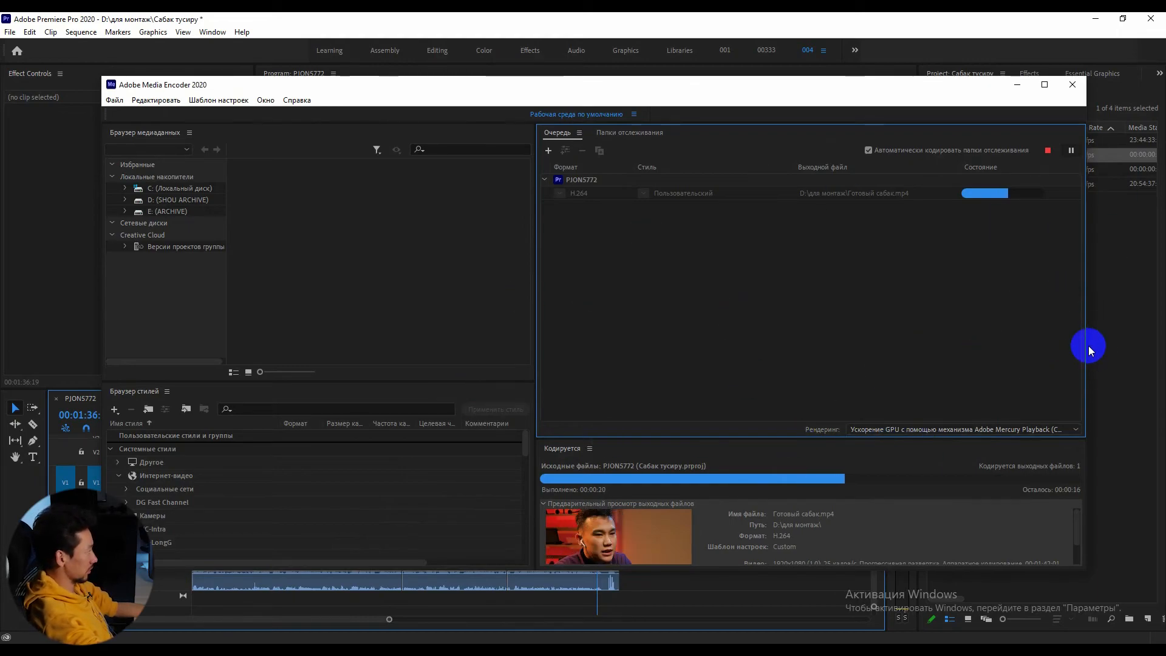
{"action": "left_click", "coordinate": [1071, 152]}
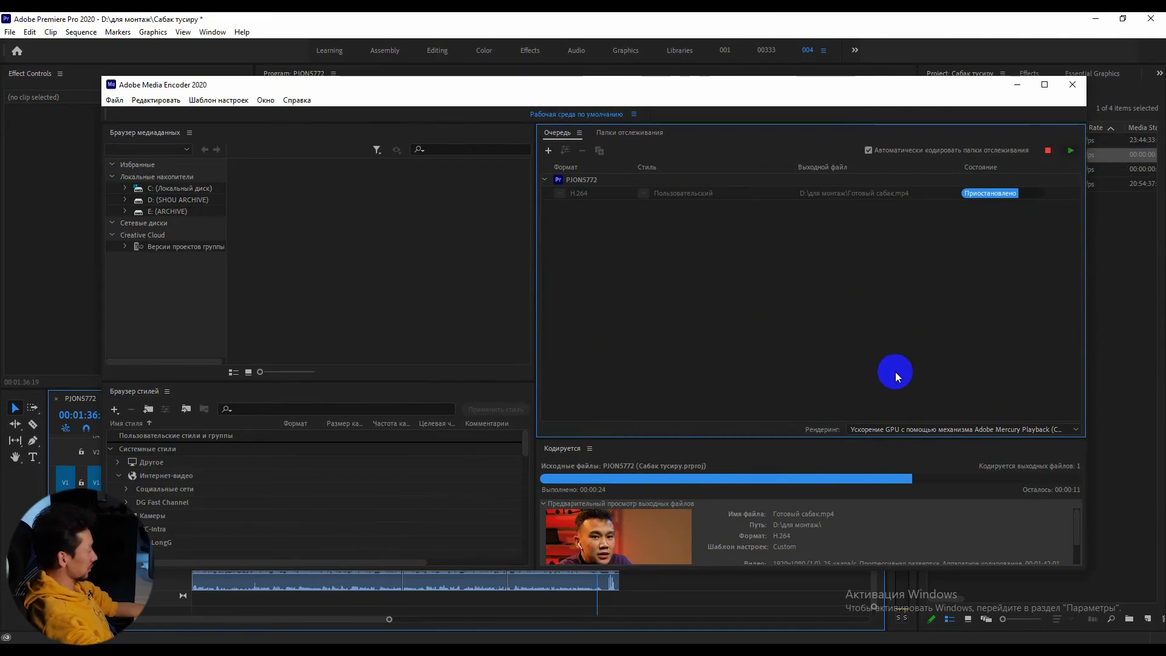
{"action": "left_click", "coordinate": [555, 601]}
{"action": "left_click", "coordinate": [453, 429]}
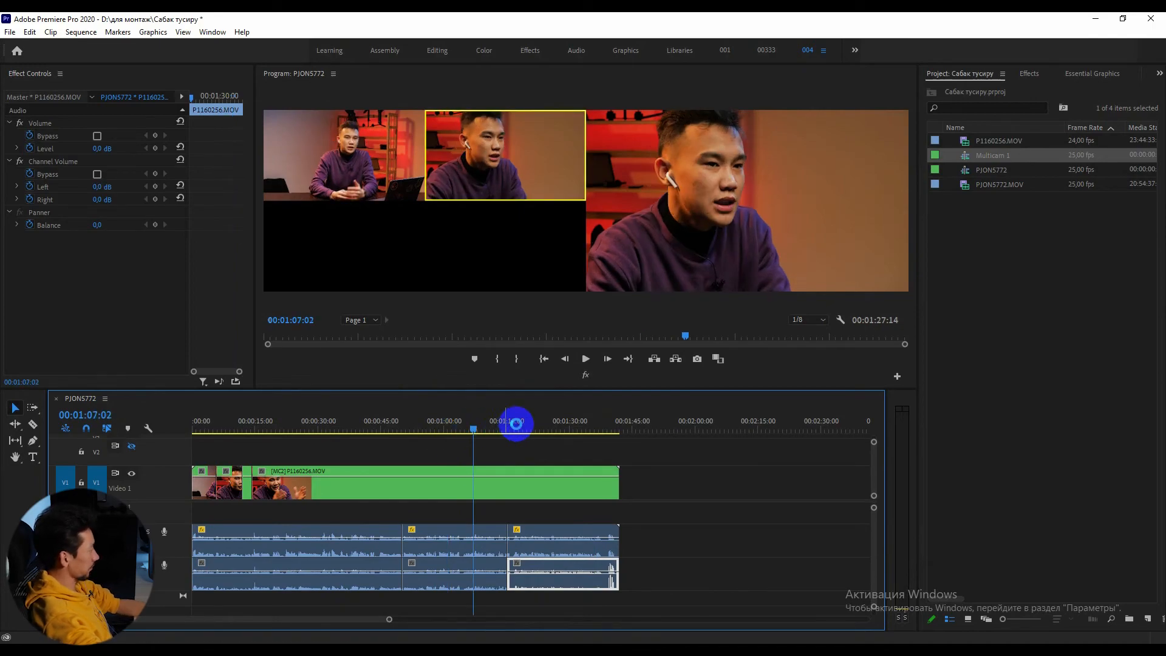
Send a second export of the sequence, with the output file named 001, to the Media Encoder queue
{"action": "key", "text": "ctrl+m"}
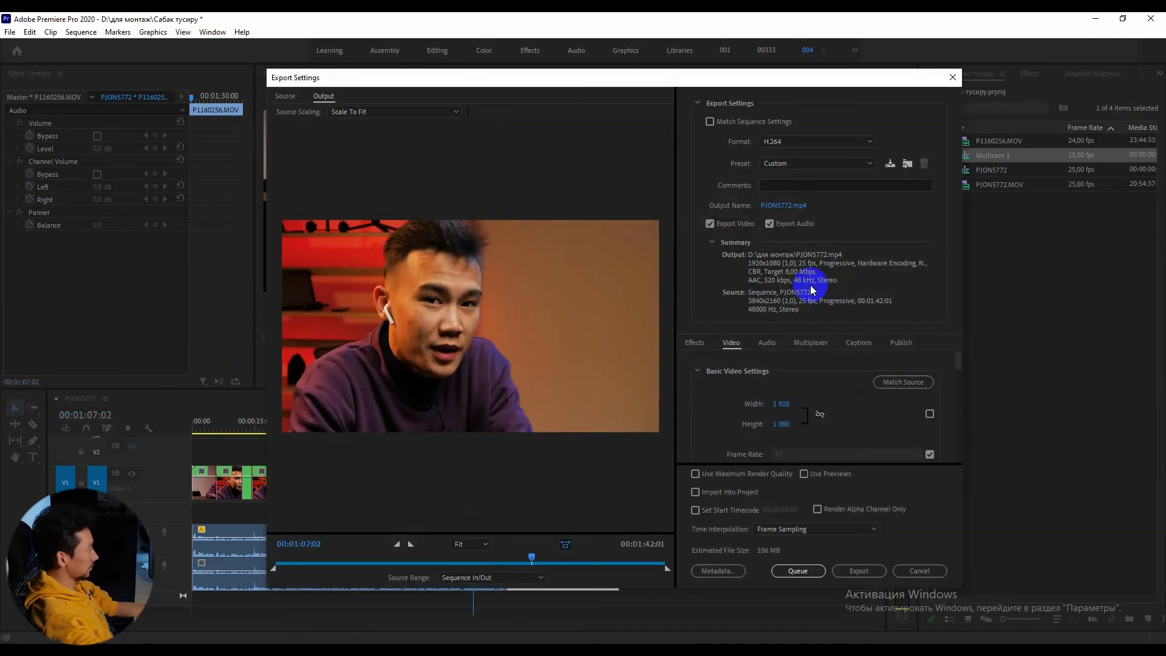
{"action": "left_click", "coordinate": [790, 208]}
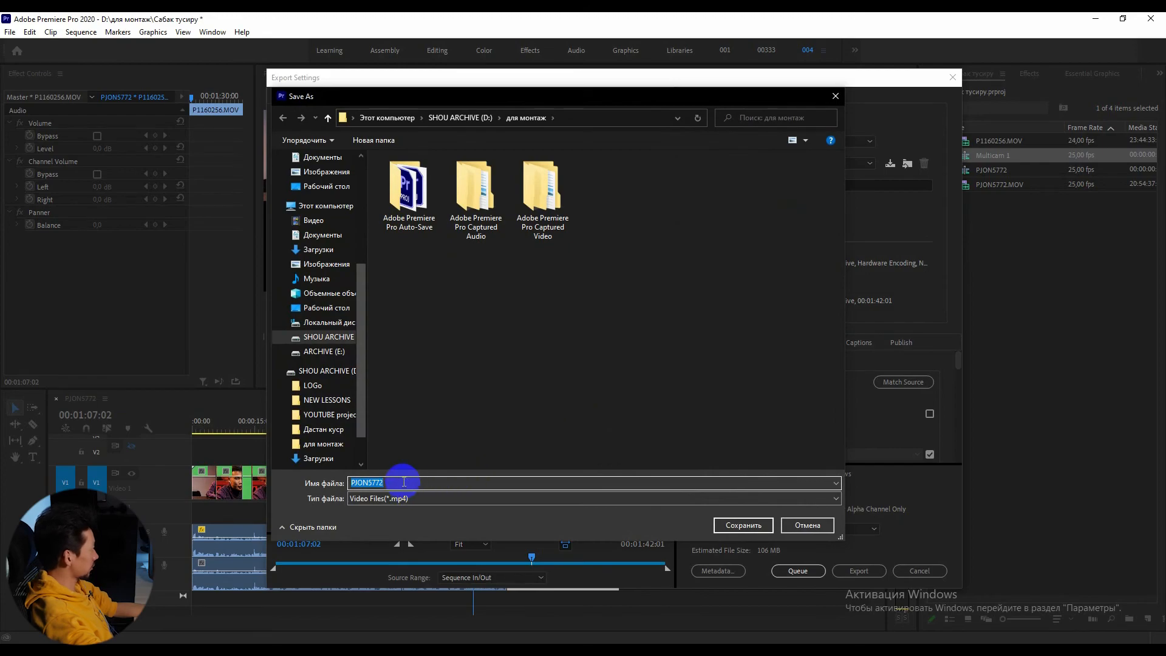
{"action": "type", "text": "001"}
{"action": "key", "text": "Return"}
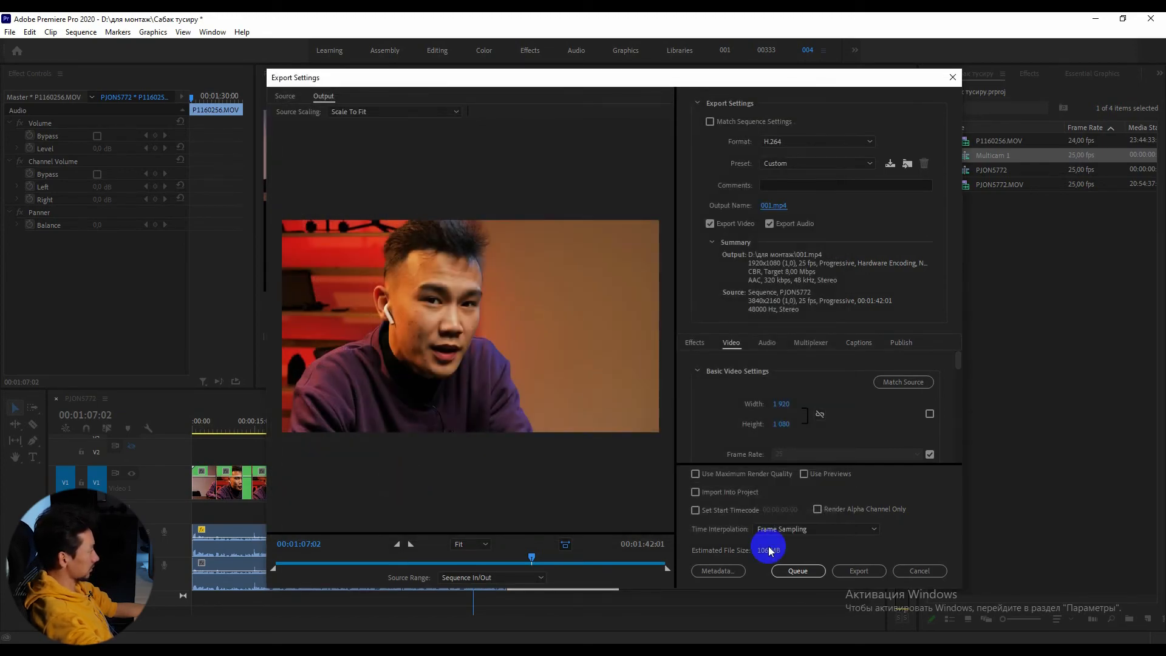
{"action": "left_click", "coordinate": [806, 569]}
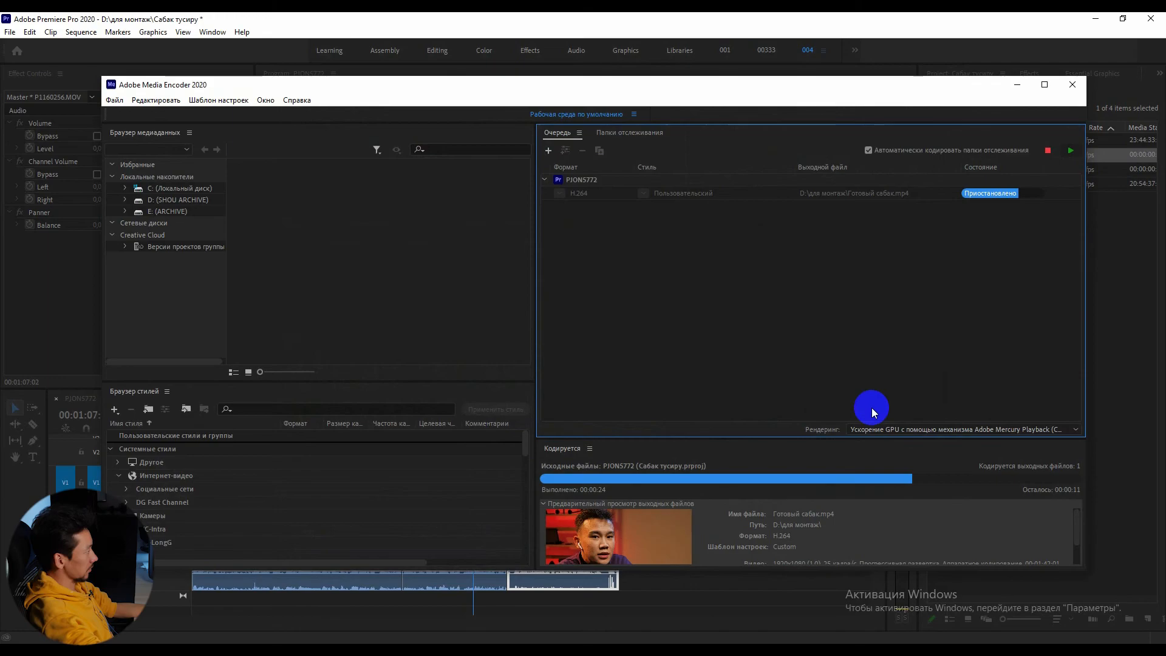
Resume the paused Media Encoder queue so both PJON5772 exports are encoded
{"action": "left_click_drag", "start_coordinate": [776, 92], "coordinate": [761, 81]}
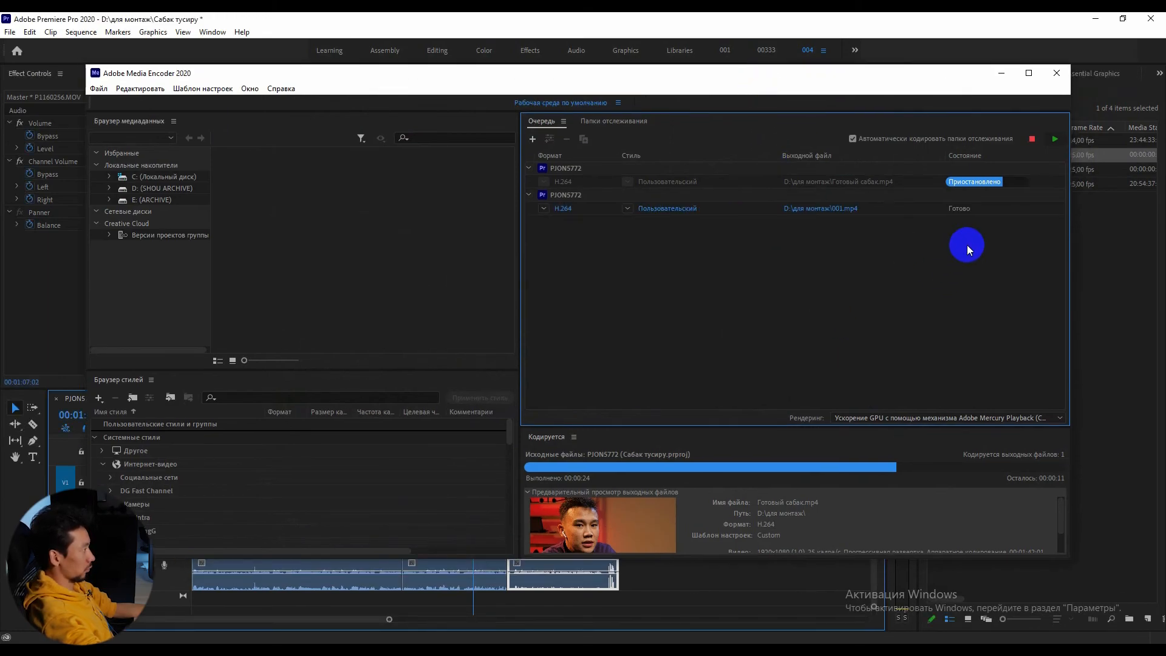
{"action": "left_click_drag", "start_coordinate": [982, 273], "coordinate": [715, 173]}
{"action": "left_click", "coordinate": [804, 287]}
{"action": "left_click", "coordinate": [907, 186]}
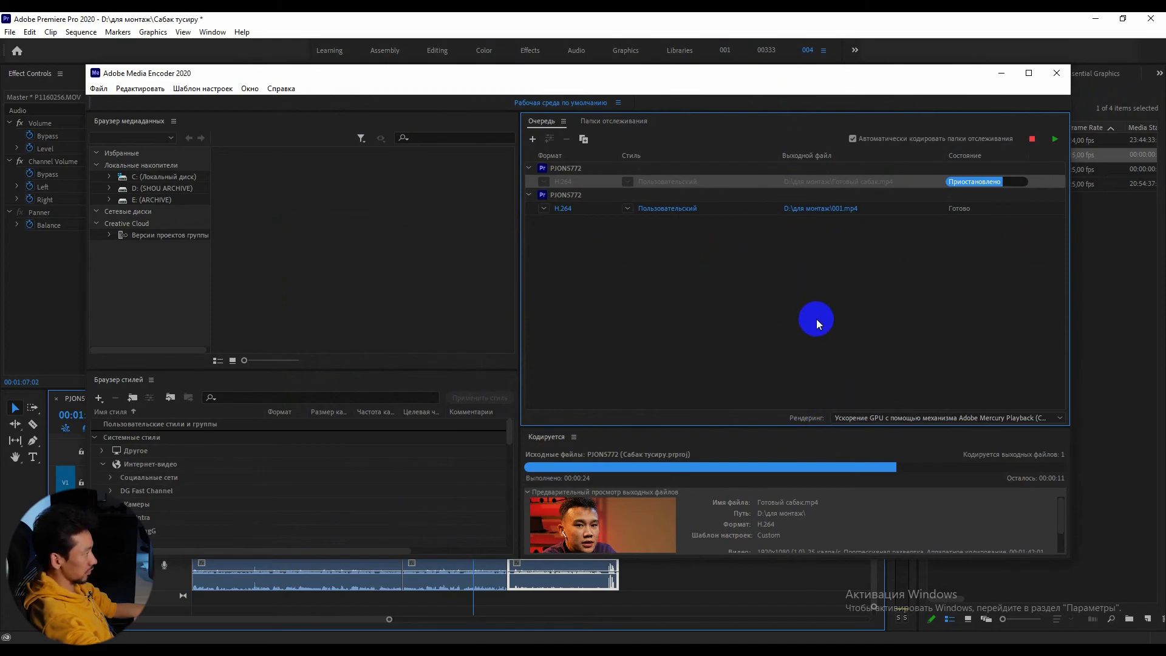
{"action": "left_click", "coordinate": [1002, 209]}
{"action": "left_click", "coordinate": [916, 181]}
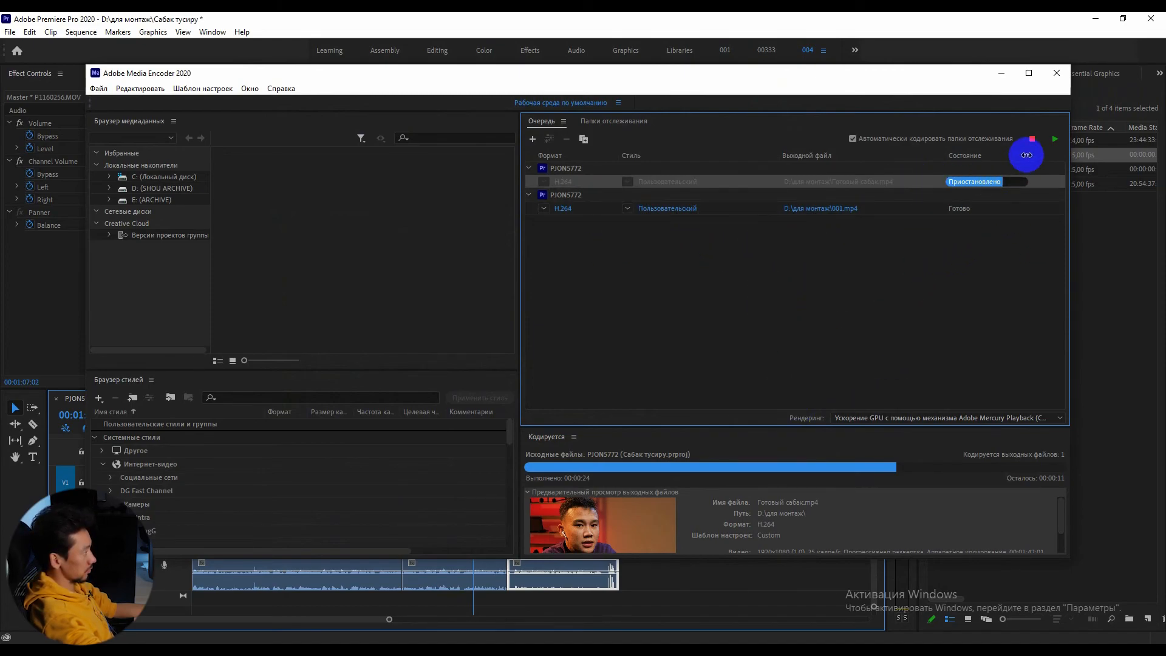
{"action": "left_click", "coordinate": [1055, 139]}
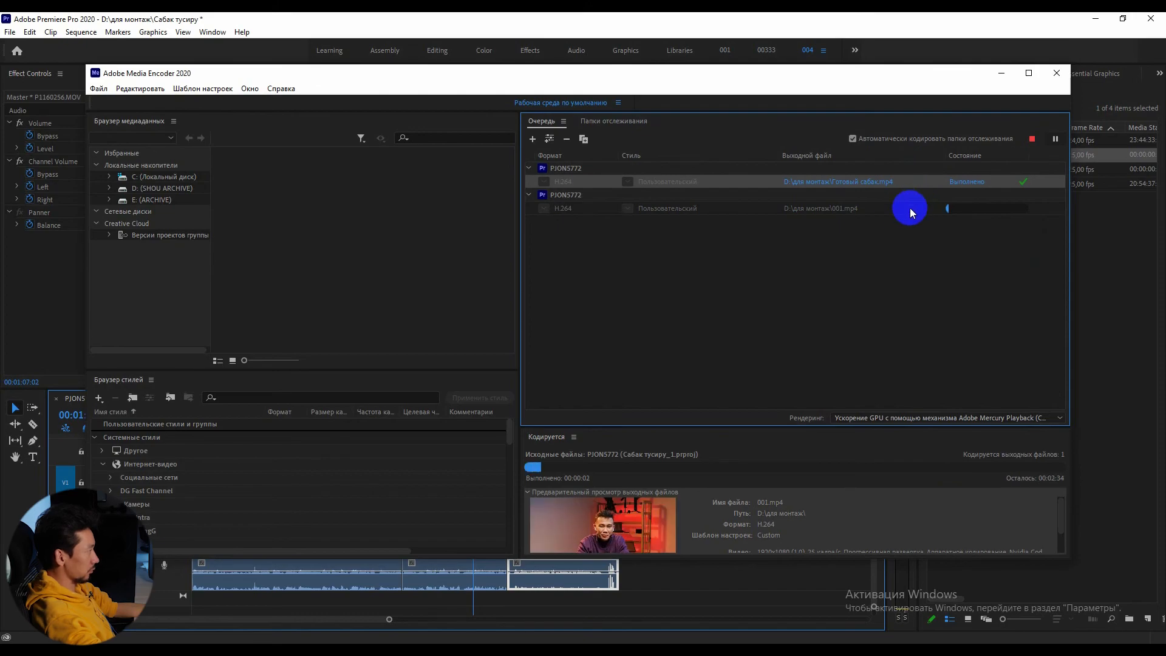
{"action": "left_click", "coordinate": [895, 209]}
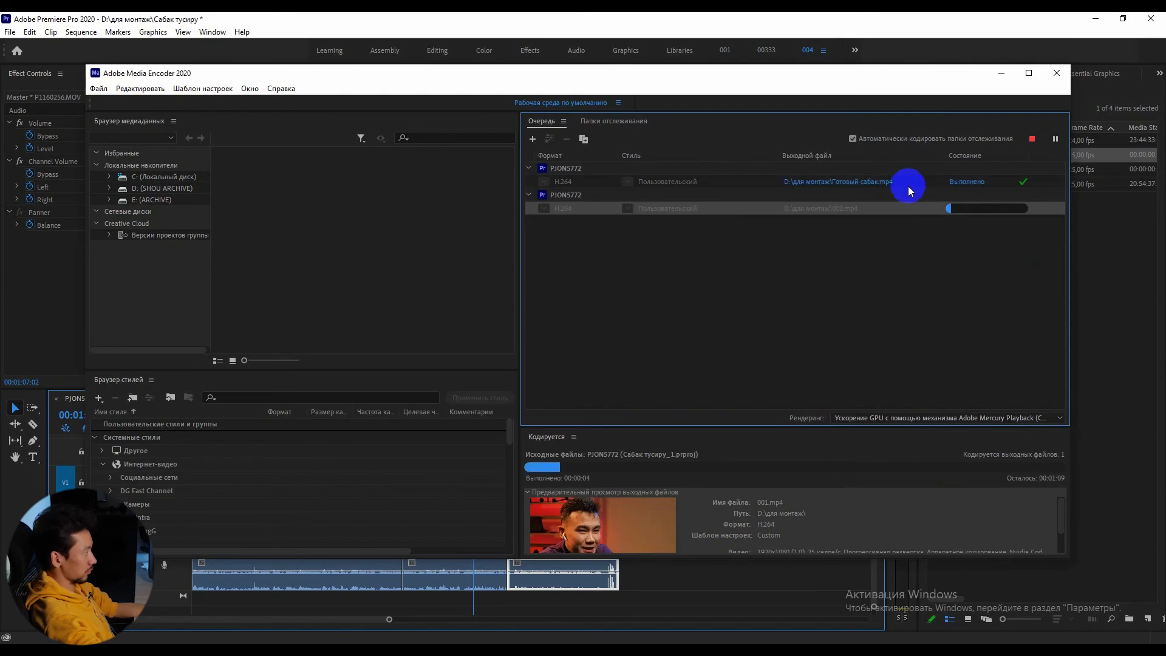
{"action": "left_click", "coordinate": [909, 185]}
{"action": "left_click", "coordinate": [908, 210]}
{"action": "left_click", "coordinate": [917, 179]}
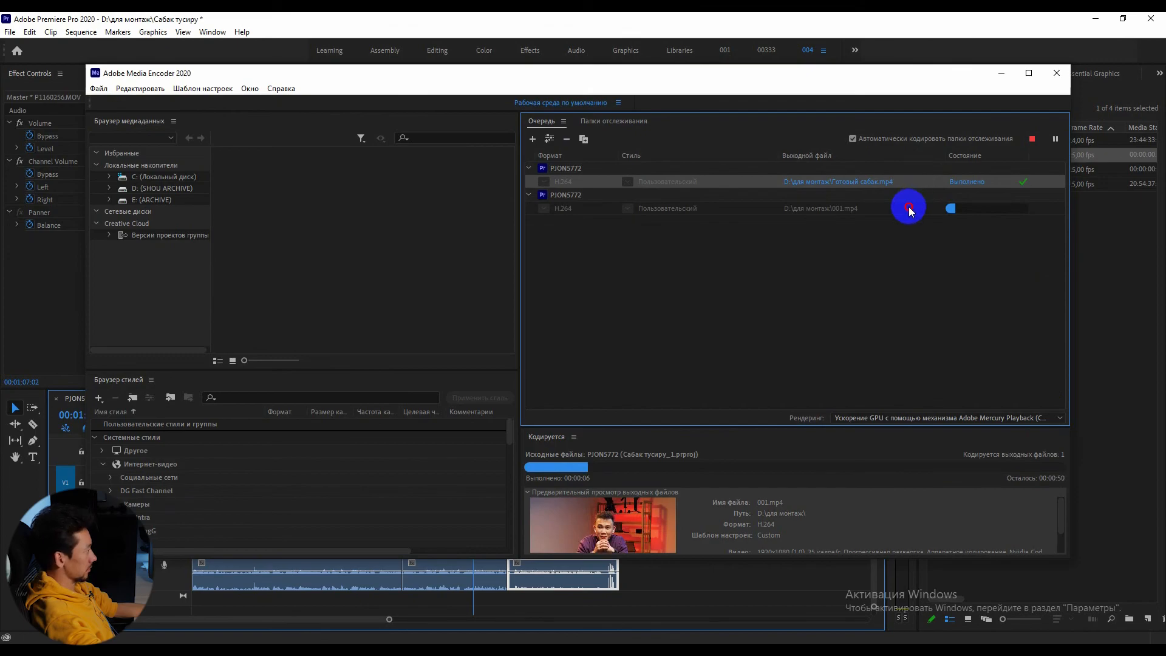
{"action": "left_click", "coordinate": [906, 206]}
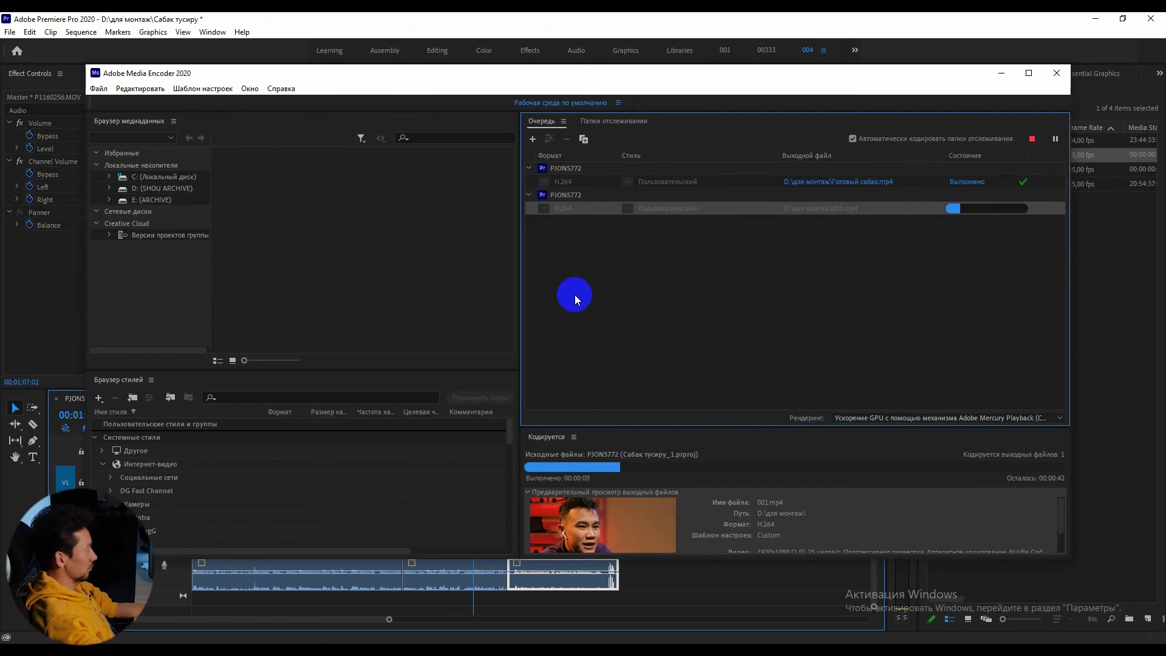
{"action": "left_click", "coordinate": [735, 188]}
Minimize Media Encoder while it encodes and return to the PJON5772 timeline in Premiere Pro
{"action": "left_click_drag", "start_coordinate": [720, 80], "coordinate": [721, 72]}
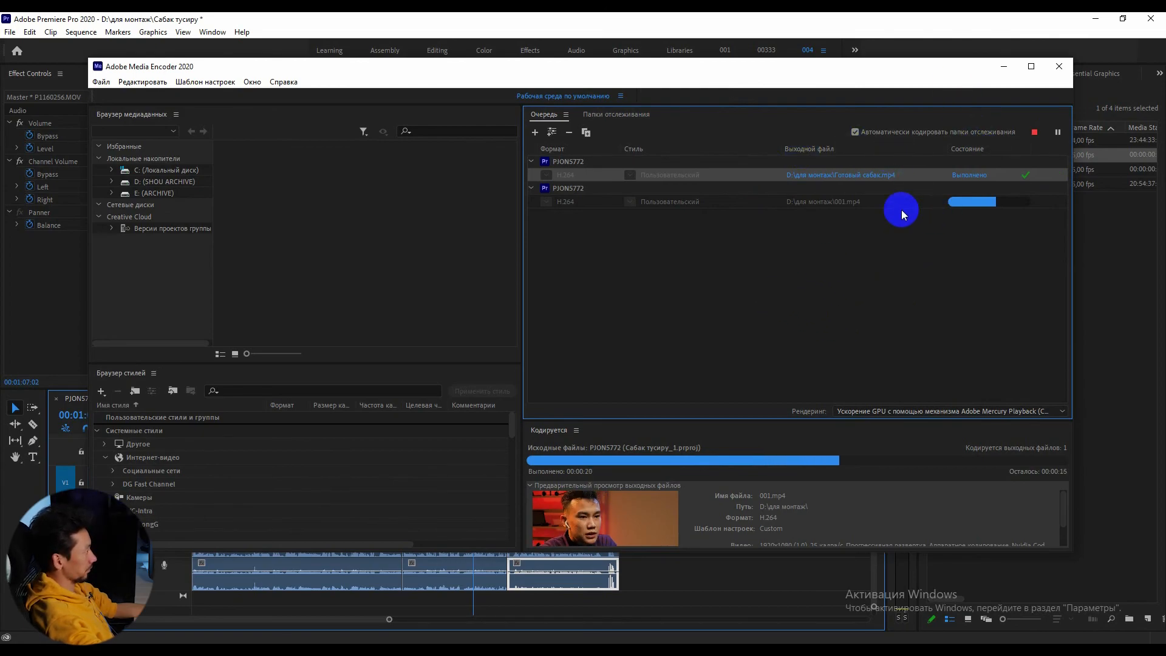
{"action": "left_click", "coordinate": [1011, 74]}
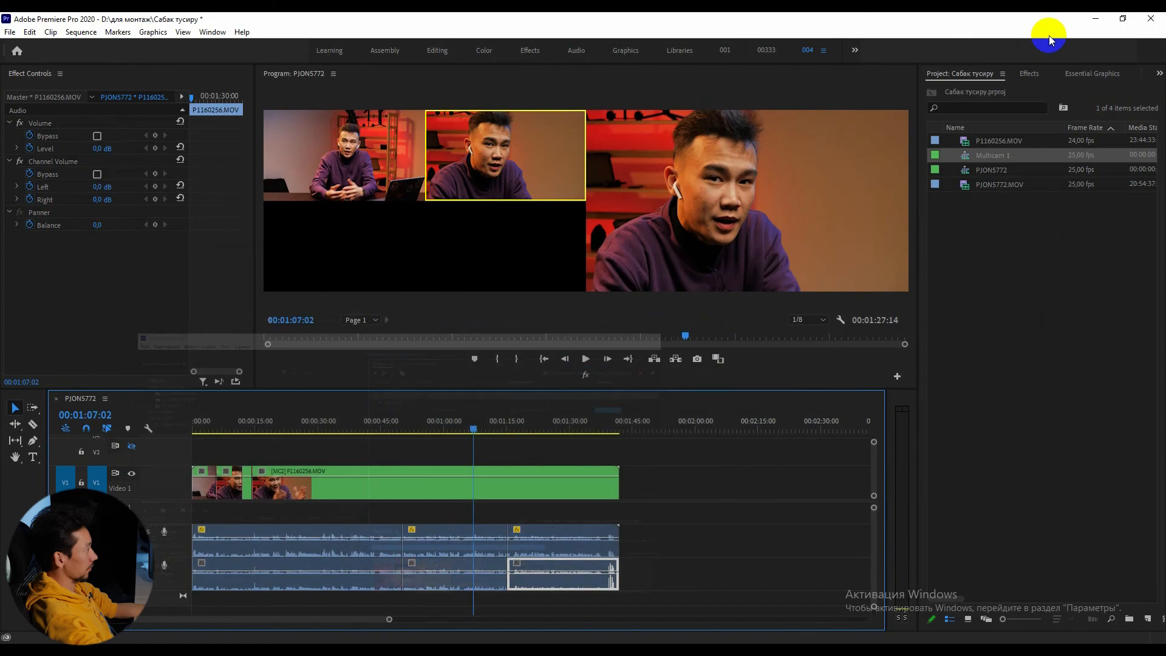
{"action": "left_click", "coordinate": [360, 425]}
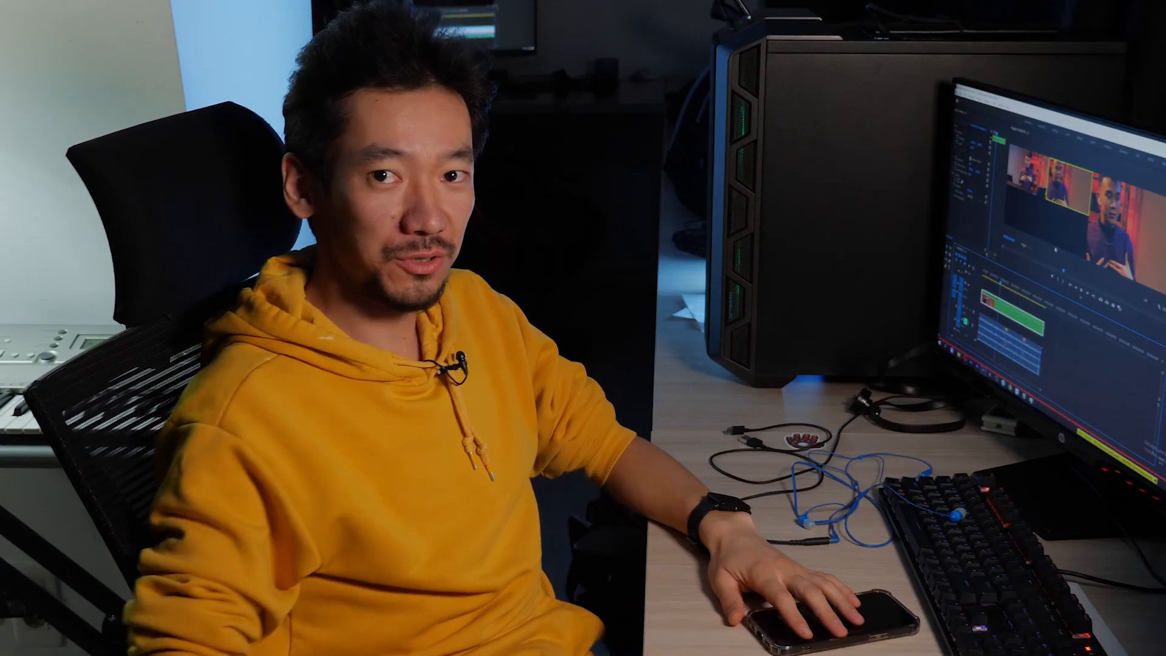